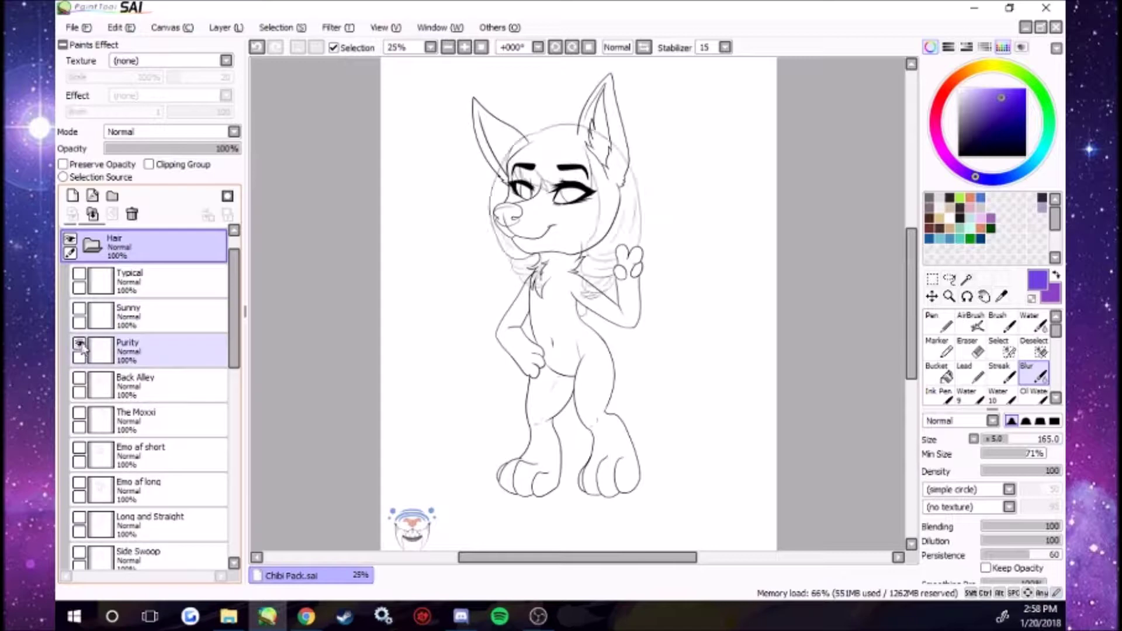
Hide the Purity hair layer and preview the Back Alley and The Moxxi hairstyles one at a time
{"action": "left_click", "coordinate": [80, 345]}
{"action": "left_click", "coordinate": [80, 379]}
{"action": "left_click", "coordinate": [80, 379]}
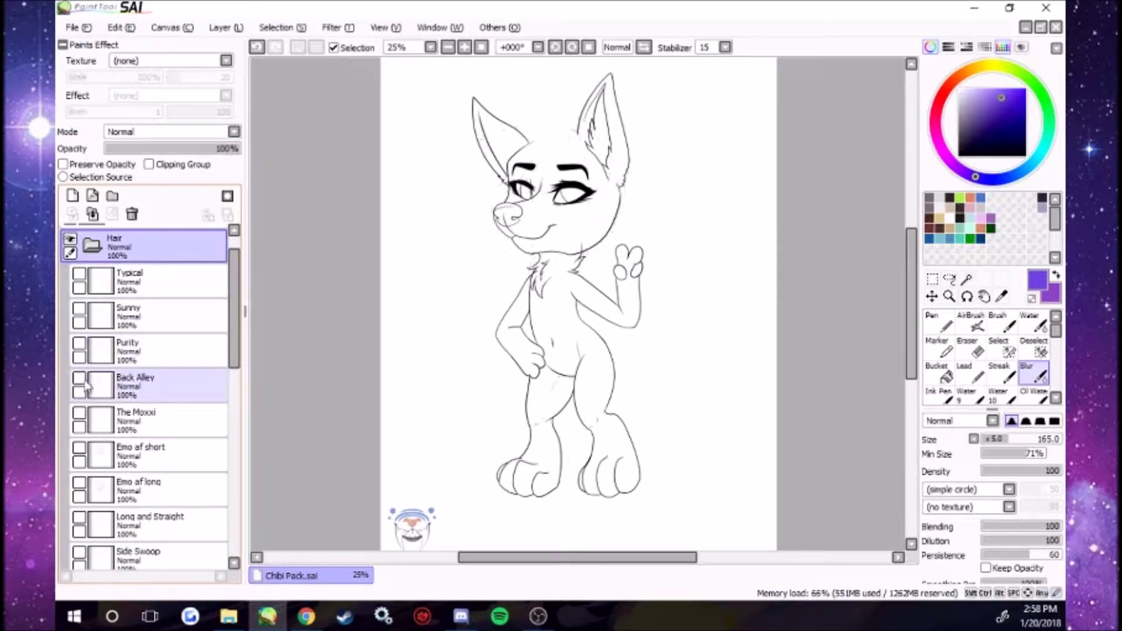
{"action": "left_click", "coordinate": [79, 415]}
{"action": "left_click", "coordinate": [79, 415]}
Preview the Emo af short, Emo af long and Long and Straight hairstyles one at a time, hiding each again
{"action": "left_click", "coordinate": [80, 448]}
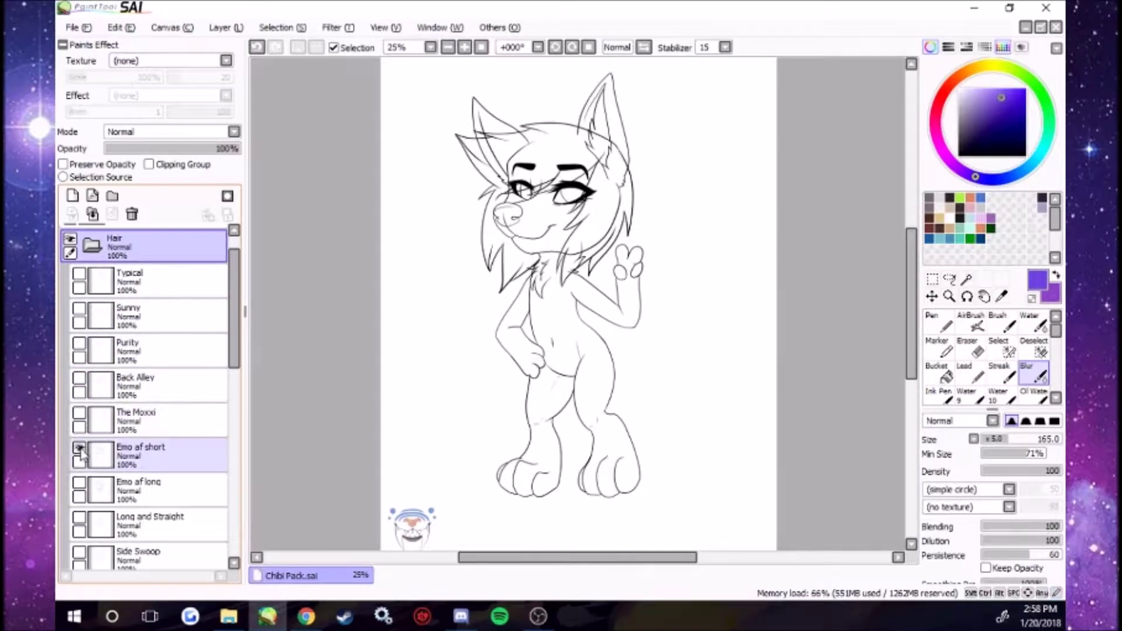
{"action": "left_click", "coordinate": [79, 449]}
{"action": "left_click", "coordinate": [80, 484]}
{"action": "left_click", "coordinate": [80, 484]}
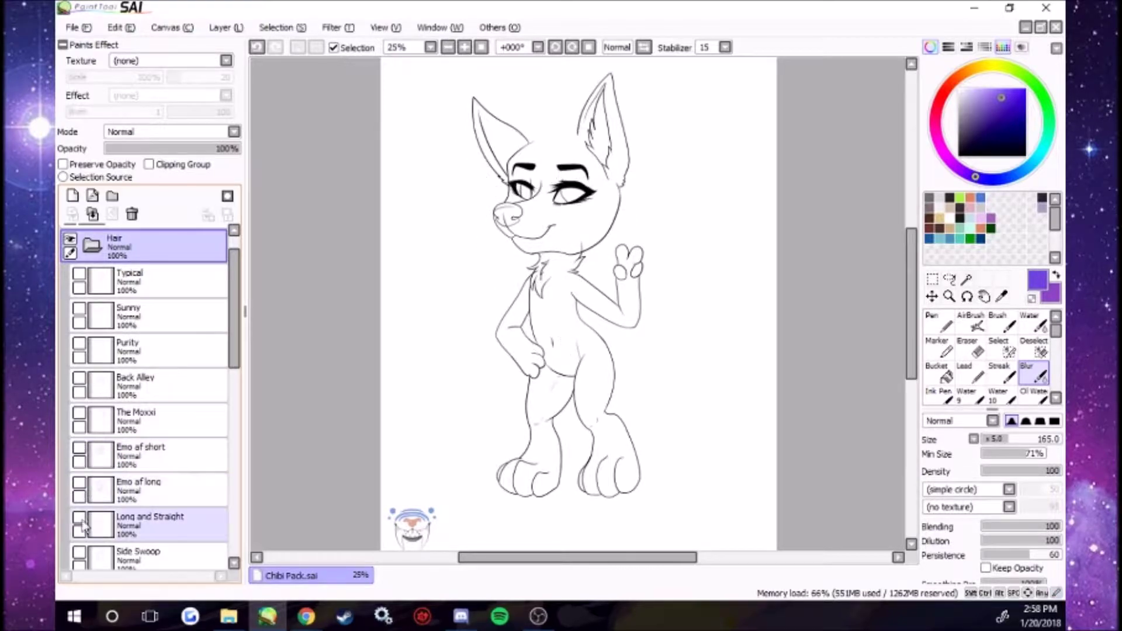
{"action": "left_click", "coordinate": [79, 519]}
{"action": "left_click", "coordinate": [80, 519]}
Preview the Side Swoop, Small Fluff and Mohawk hair layers one at a time, hiding each again
{"action": "scroll", "coordinate": [117, 456], "scroll_direction": "down", "scroll_amount": 4}
{"action": "left_click", "coordinate": [79, 415]}
{"action": "left_click", "coordinate": [80, 415]}
{"action": "left_click", "coordinate": [79, 449]}
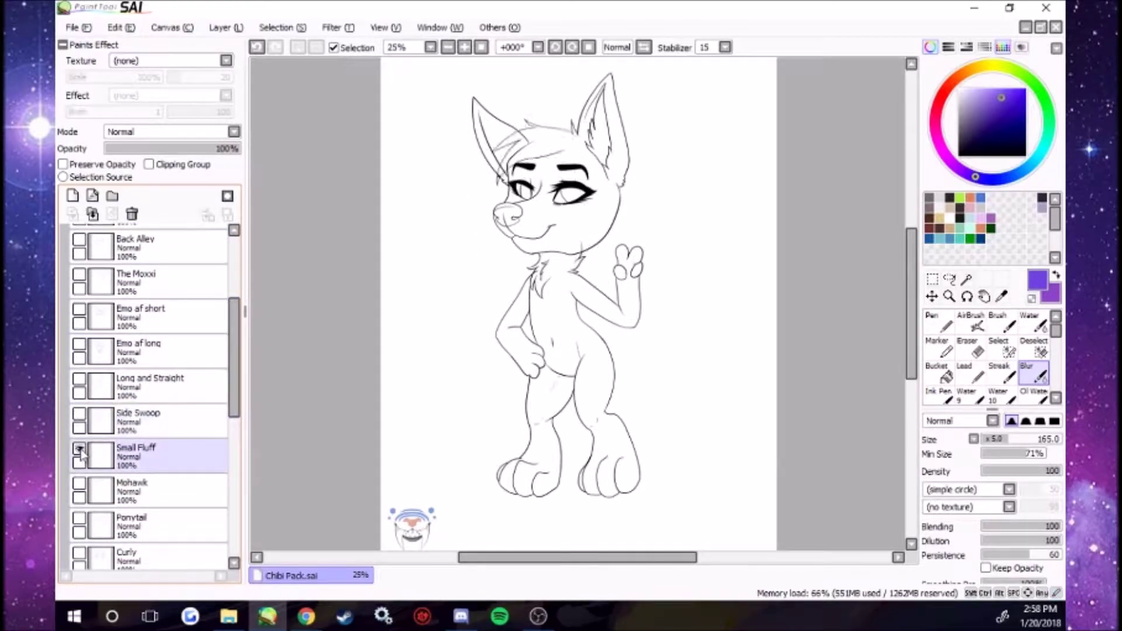
{"action": "left_click", "coordinate": [79, 449]}
{"action": "left_click", "coordinate": [80, 484]}
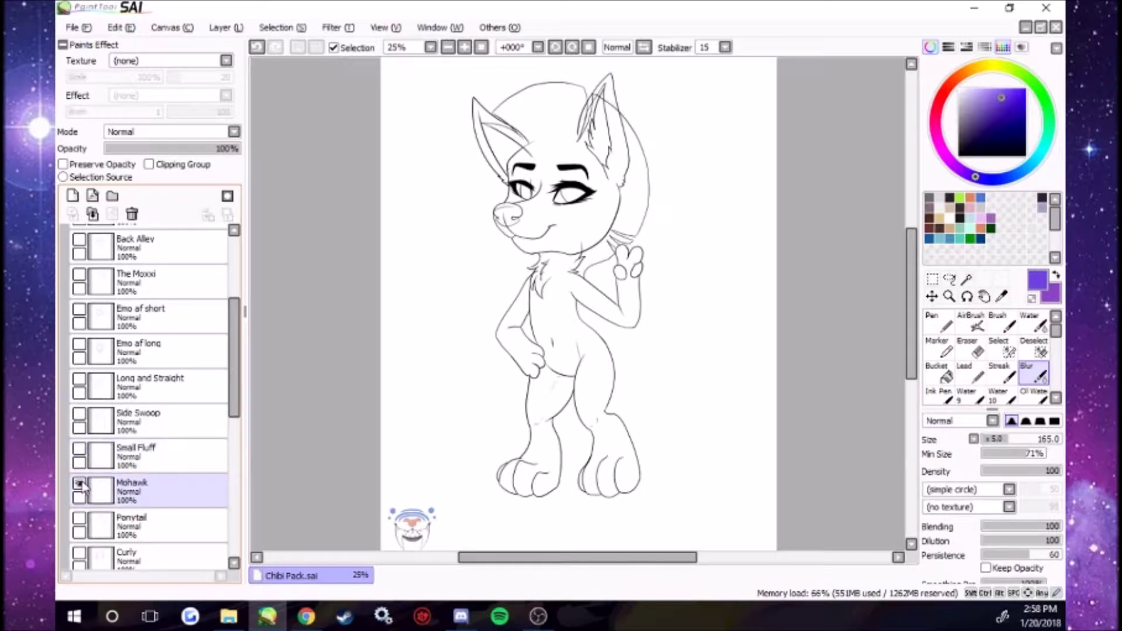
{"action": "left_click", "coordinate": [80, 483]}
Preview the Ponytail and Curly hair layers on the character, leaving no hairstyle shown
{"action": "left_click", "coordinate": [80, 519]}
{"action": "left_click", "coordinate": [80, 519]}
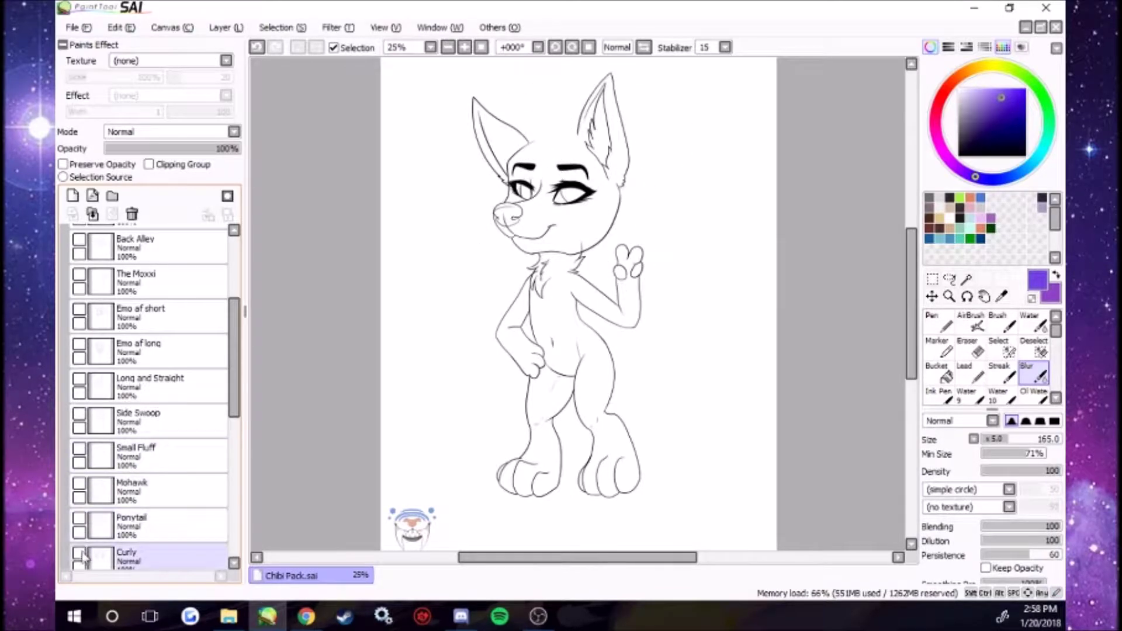
{"action": "left_click", "coordinate": [80, 553]}
{"action": "left_click_drag", "start_coordinate": [232, 361], "coordinate": [230, 292]}
{"action": "left_click", "coordinate": [80, 445]}
Collapse the Hair folder and preview the Dots, Almonds, Furrowed and Lock Ree layers in Eyebrows, restoring Normal at the end
{"action": "left_click", "coordinate": [93, 277]}
{"action": "left_click", "coordinate": [93, 320]}
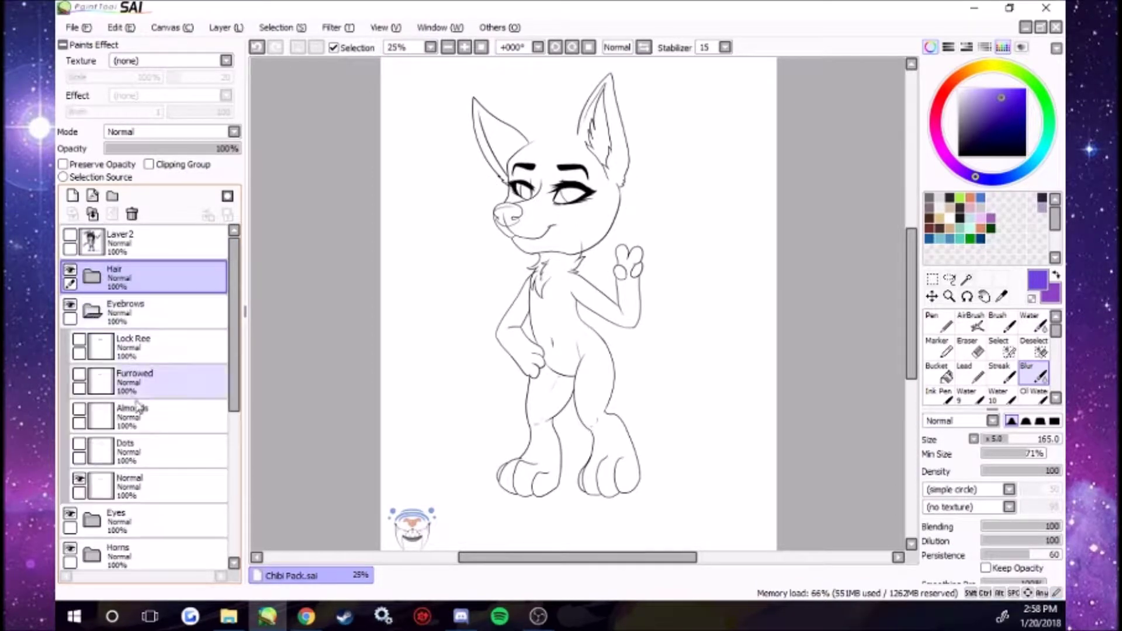
{"action": "left_click", "coordinate": [80, 478]}
{"action": "left_click", "coordinate": [79, 444]}
{"action": "left_click", "coordinate": [80, 410]}
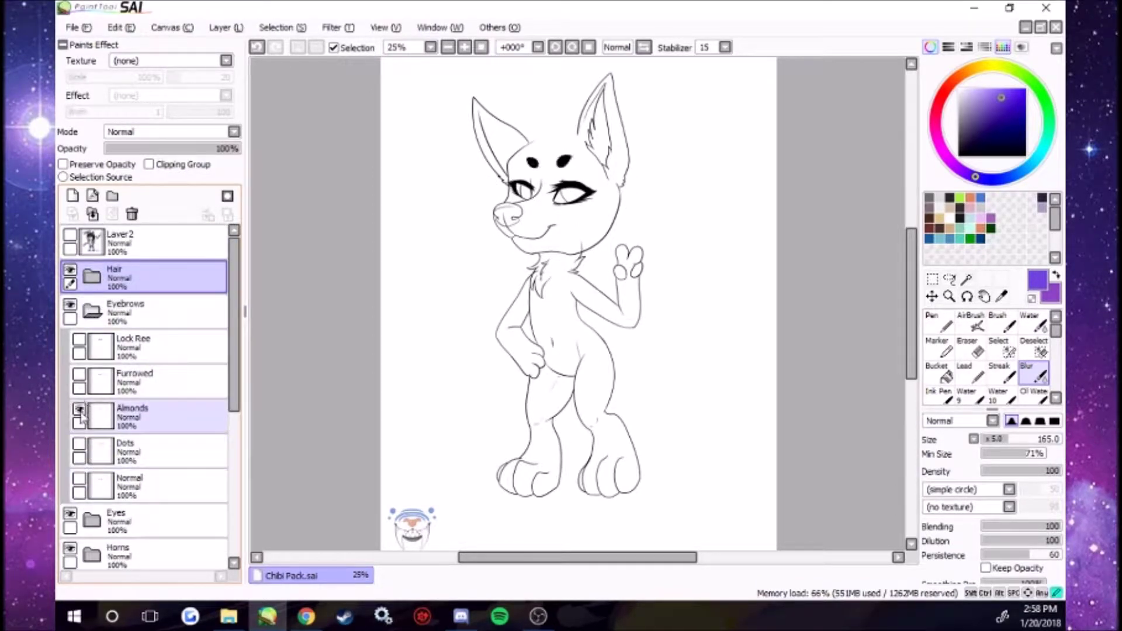
{"action": "left_click", "coordinate": [80, 409]}
{"action": "left_click", "coordinate": [80, 374]}
{"action": "left_click", "coordinate": [79, 341]}
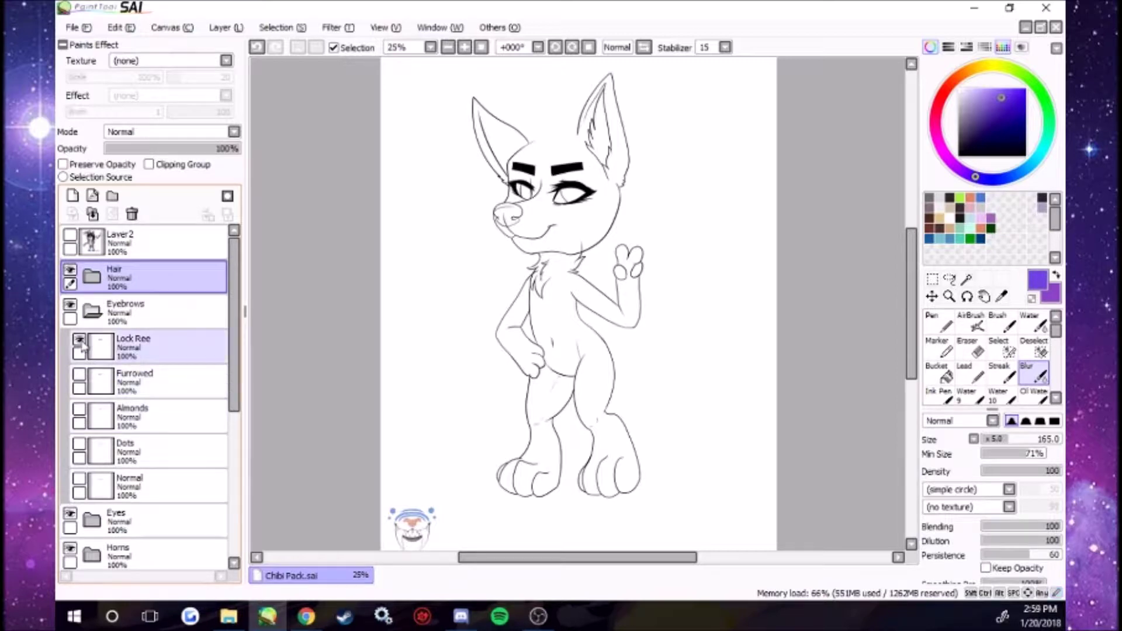
{"action": "left_click", "coordinate": [79, 479]}
In the Eyes folder, swap LASHES 4 DAYS for Cat Eye and preview the Cheeks and Third Eye layers
{"action": "left_click", "coordinate": [92, 311]}
{"action": "left_click", "coordinate": [92, 348]}
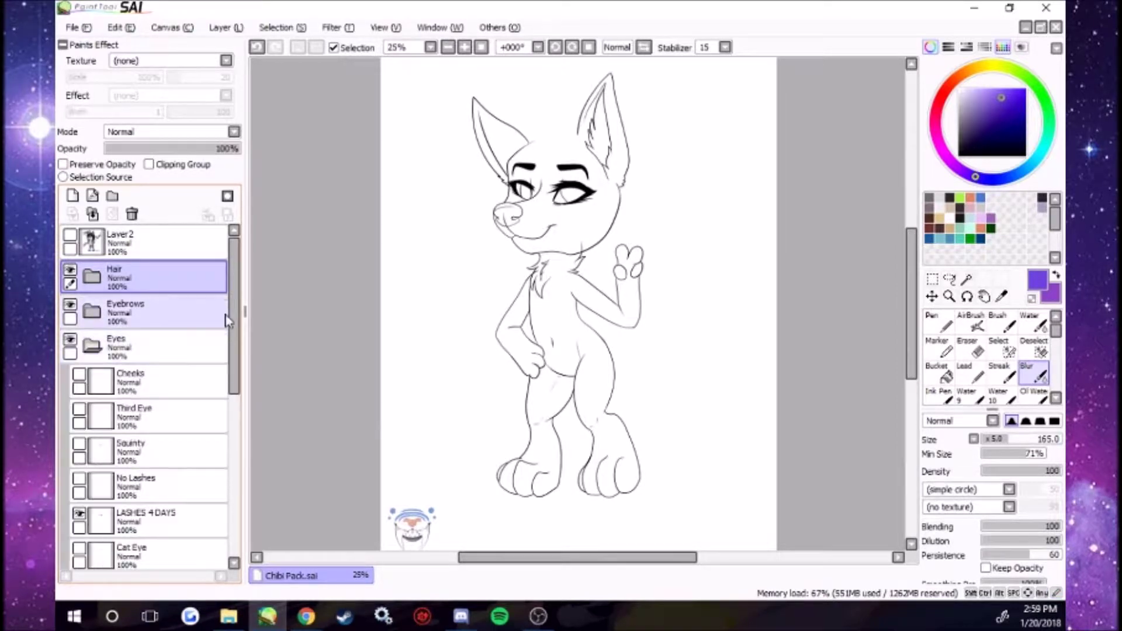
{"action": "scroll", "coordinate": [232, 325], "scroll_direction": "down", "scroll_amount": 1}
{"action": "left_click", "coordinate": [79, 491]}
{"action": "left_click", "coordinate": [79, 351]}
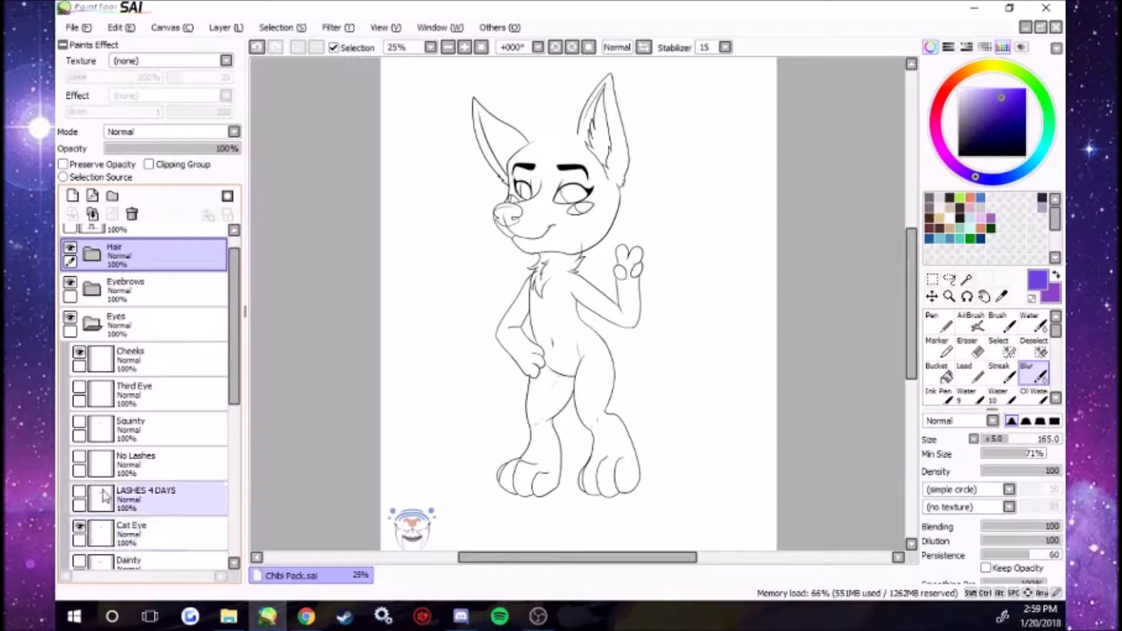
{"action": "scroll", "coordinate": [233, 350], "scroll_direction": "down", "scroll_amount": 1}
{"action": "left_click", "coordinate": [80, 350]}
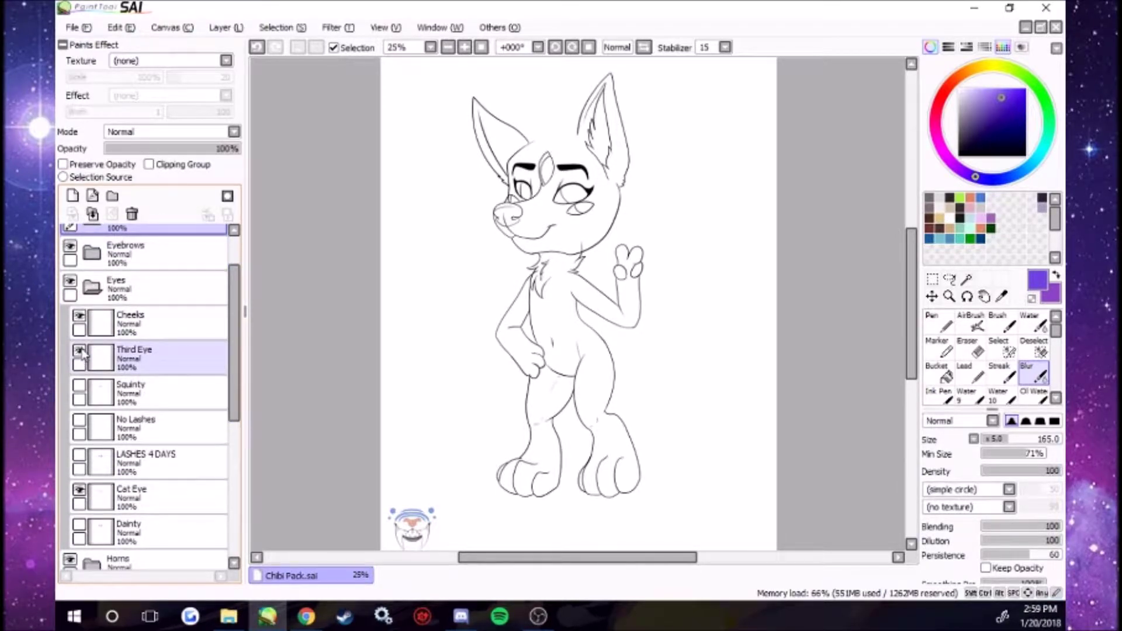
{"action": "left_click", "coordinate": [79, 351]}
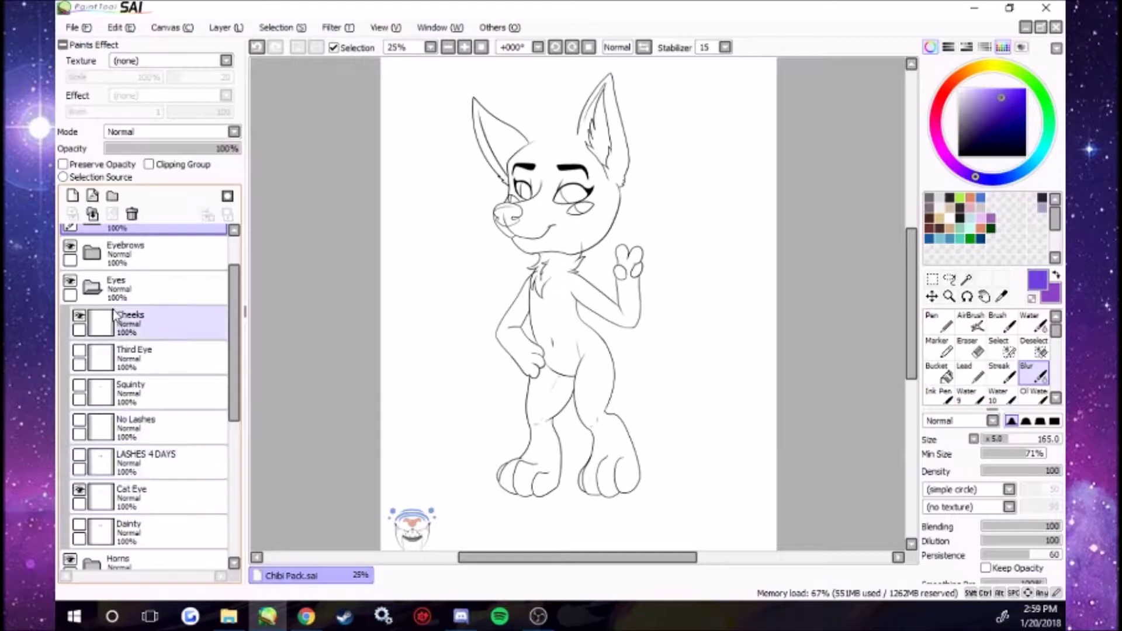
Preview the Squinty, No Lashes, LASHES 4 DAYS, Cat Eye and Dainty eye layers one at a time
{"action": "left_click", "coordinate": [79, 386]}
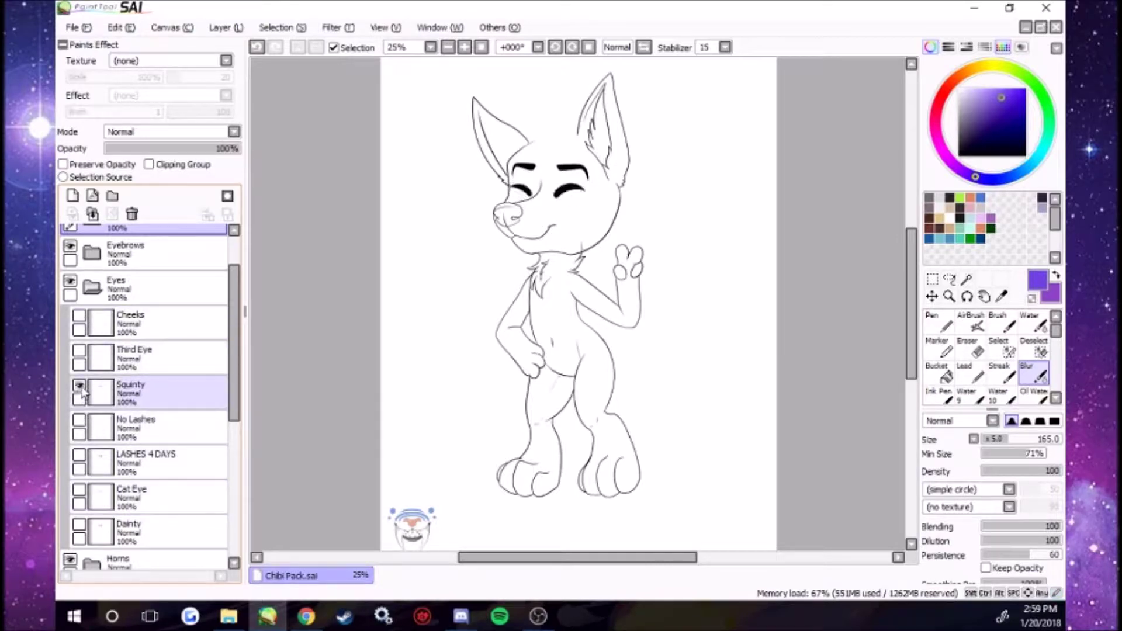
{"action": "left_click", "coordinate": [80, 427]}
{"action": "left_click", "coordinate": [80, 420]}
{"action": "left_click", "coordinate": [79, 455]}
{"action": "left_click", "coordinate": [80, 491]}
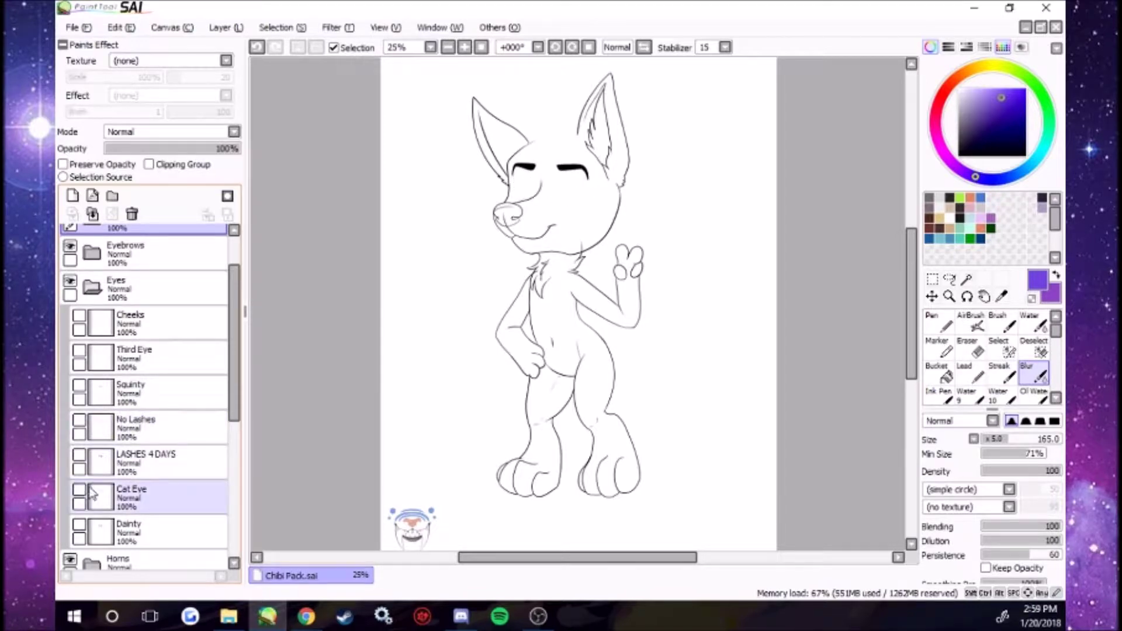
{"action": "left_click", "coordinate": [79, 525]}
{"action": "left_click", "coordinate": [79, 525]}
Show the LASHES 4 DAYS eyes again, with the Cheeks and Third Eye layers hidden
{"action": "left_click", "coordinate": [79, 316]}
{"action": "left_click", "coordinate": [79, 455]}
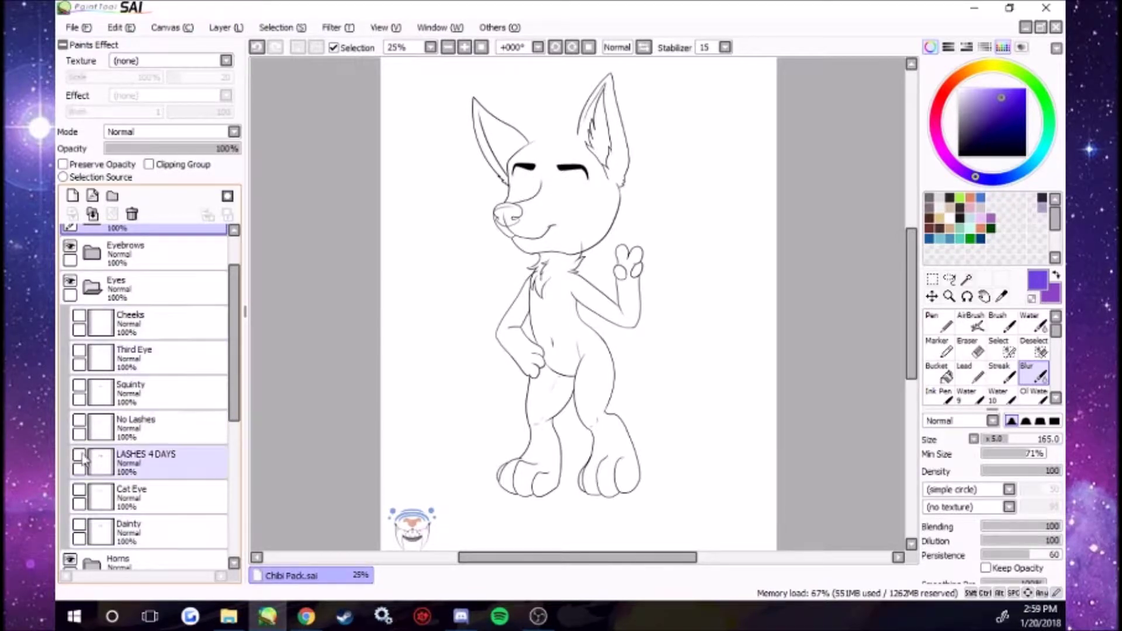
{"action": "left_click", "coordinate": [79, 351]}
Collapse the Eyes folder, expand the Horns folder and preview the Normal Deer horns
{"action": "left_click", "coordinate": [91, 286]}
{"action": "left_click", "coordinate": [96, 330]}
{"action": "left_click", "coordinate": [92, 322]}
{"action": "scroll", "coordinate": [94, 292], "scroll_direction": "down", "scroll_amount": 3}
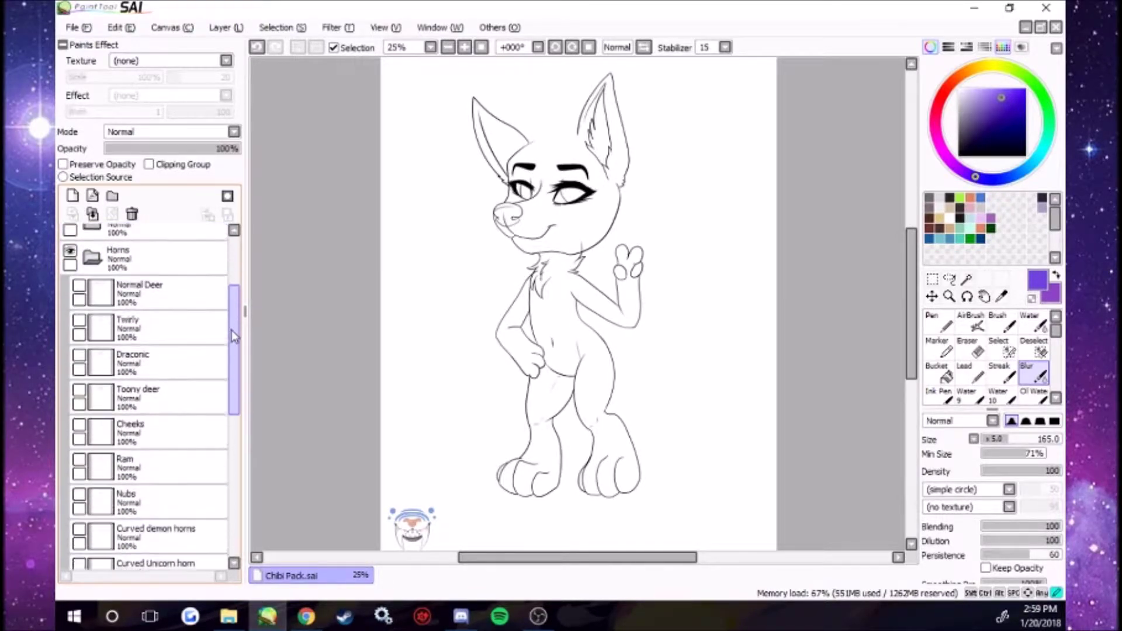
{"action": "left_click", "coordinate": [81, 268]}
{"action": "left_click", "coordinate": [81, 268]}
{"action": "left_click", "coordinate": [81, 268]}
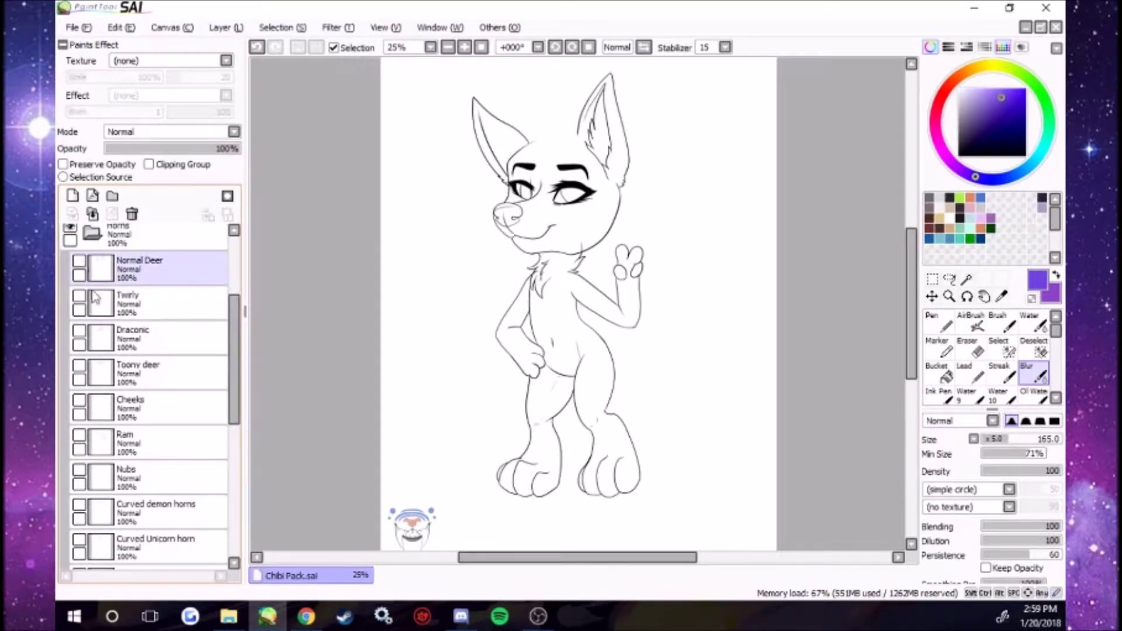
Preview the Twirly, Draconic and Toony deer horns one at a time, hiding each again
{"action": "left_click", "coordinate": [79, 297]}
{"action": "left_click", "coordinate": [78, 297]}
{"action": "left_click", "coordinate": [80, 332]}
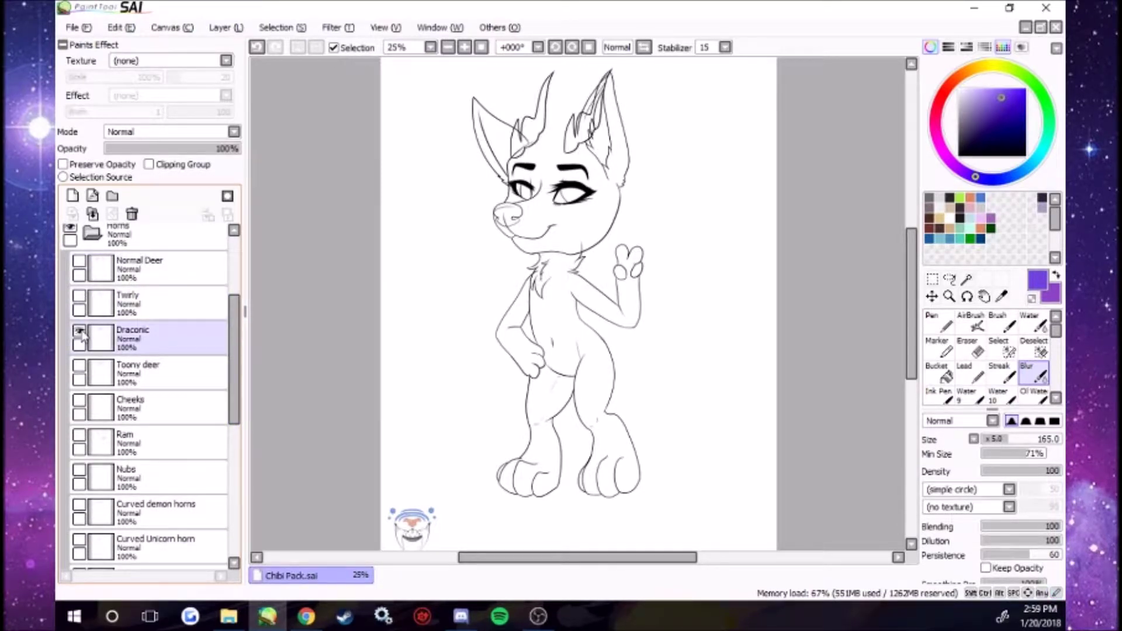
{"action": "left_click", "coordinate": [80, 331]}
{"action": "left_click", "coordinate": [80, 367]}
{"action": "left_click", "coordinate": [80, 367]}
Preview the Cheeks, Ram and Nubs horn layers one at a time, hiding each again
{"action": "left_click", "coordinate": [80, 402]}
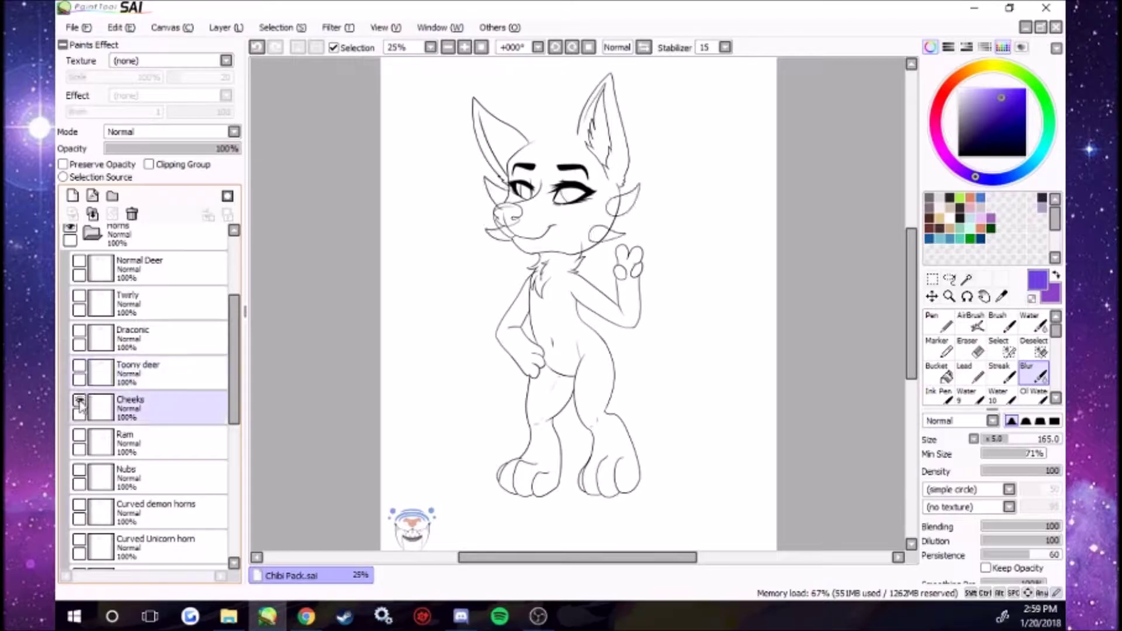
{"action": "left_click", "coordinate": [80, 402]}
{"action": "left_click", "coordinate": [81, 437]}
{"action": "left_click", "coordinate": [80, 437]}
{"action": "left_click", "coordinate": [81, 471]}
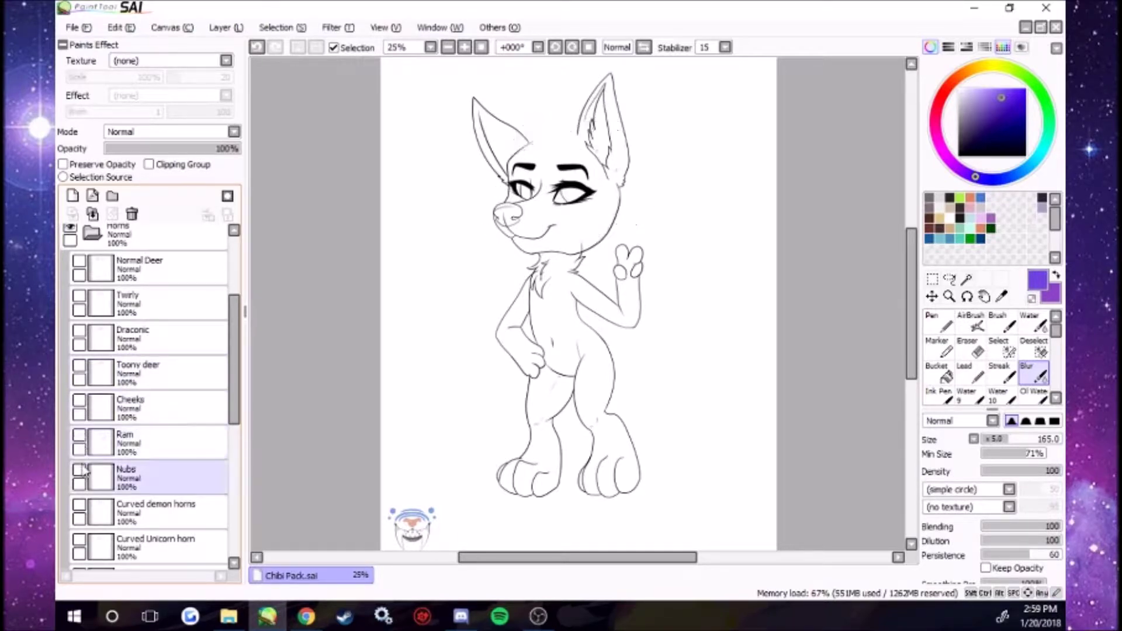
{"action": "left_click", "coordinate": [81, 472]}
Preview the Curved demon horns, Curved Unicorn horn, Unicorn Horn and Broken Unicorn Horn layers one at a time
{"action": "left_click", "coordinate": [80, 507]}
{"action": "left_click", "coordinate": [80, 507]}
{"action": "left_click", "coordinate": [82, 541]}
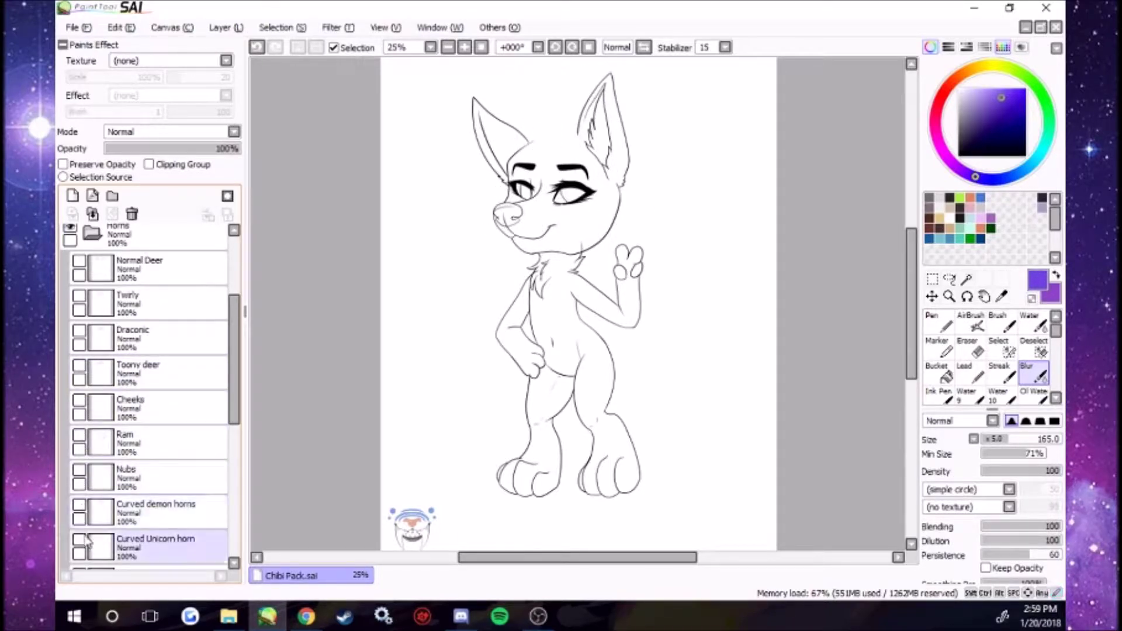
{"action": "left_click", "coordinate": [81, 542]}
{"action": "scroll", "coordinate": [84, 526], "scroll_direction": "down", "scroll_amount": 2}
{"action": "left_click", "coordinate": [87, 510]}
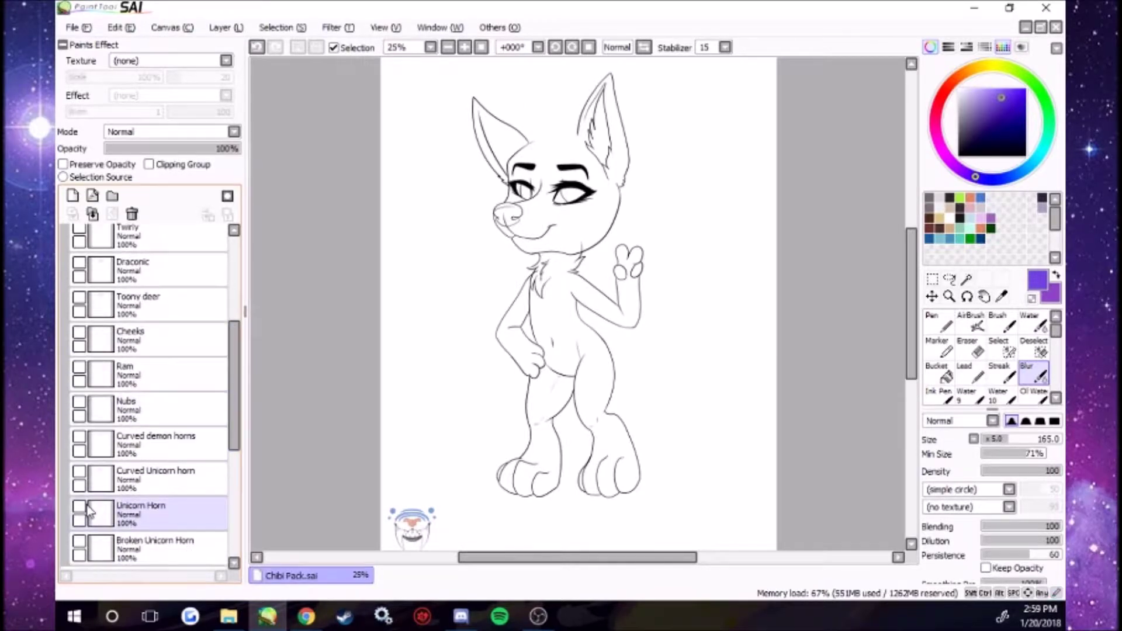
{"action": "left_click", "coordinate": [82, 507]}
{"action": "left_click", "coordinate": [81, 541]}
{"action": "left_click", "coordinate": [80, 543]}
{"action": "left_click", "coordinate": [80, 542]}
Switch from the Horns folder to Ears, hide the current ears and preview the big mouse and Hyena ears
{"action": "left_click_drag", "start_coordinate": [233, 416], "coordinate": [232, 362]}
{"action": "left_click", "coordinate": [92, 321]}
{"action": "left_click", "coordinate": [91, 359]}
{"action": "left_click_drag", "start_coordinate": [232, 317], "coordinate": [233, 345]}
{"action": "left_click", "coordinate": [80, 475]}
{"action": "left_click", "coordinate": [79, 260]}
{"action": "left_click", "coordinate": [79, 259]}
{"action": "left_click", "coordinate": [81, 301]}
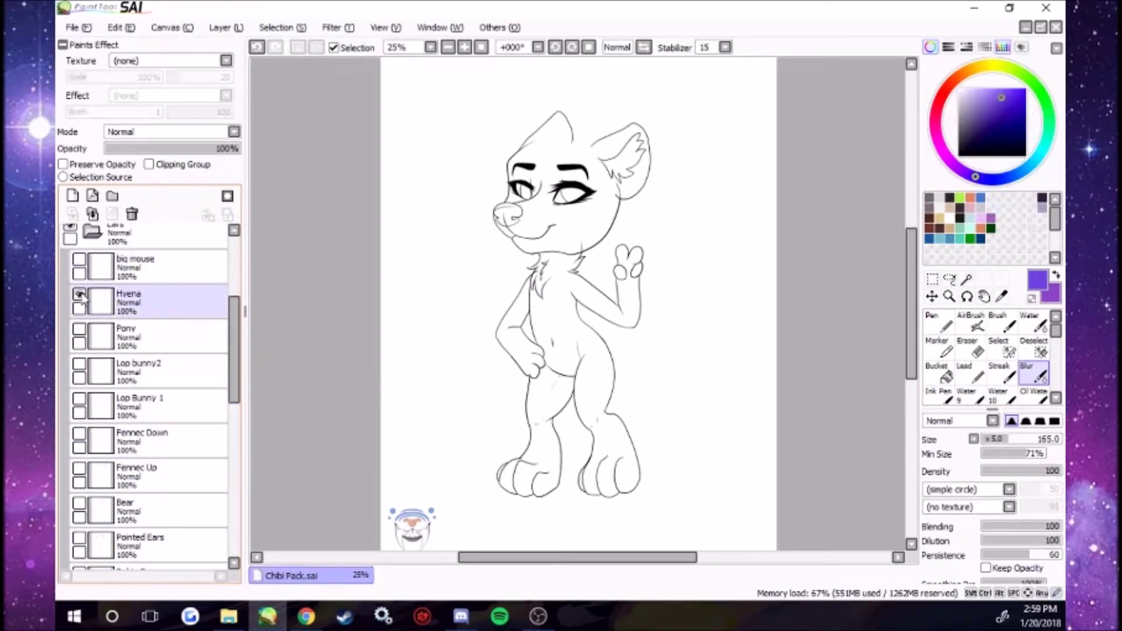
Preview the Pony, Lop bunny2 and Lop Bunny 1 ears one at a time, hiding each again
{"action": "left_click", "coordinate": [80, 329]}
{"action": "left_click", "coordinate": [80, 329]}
{"action": "left_click", "coordinate": [80, 364]}
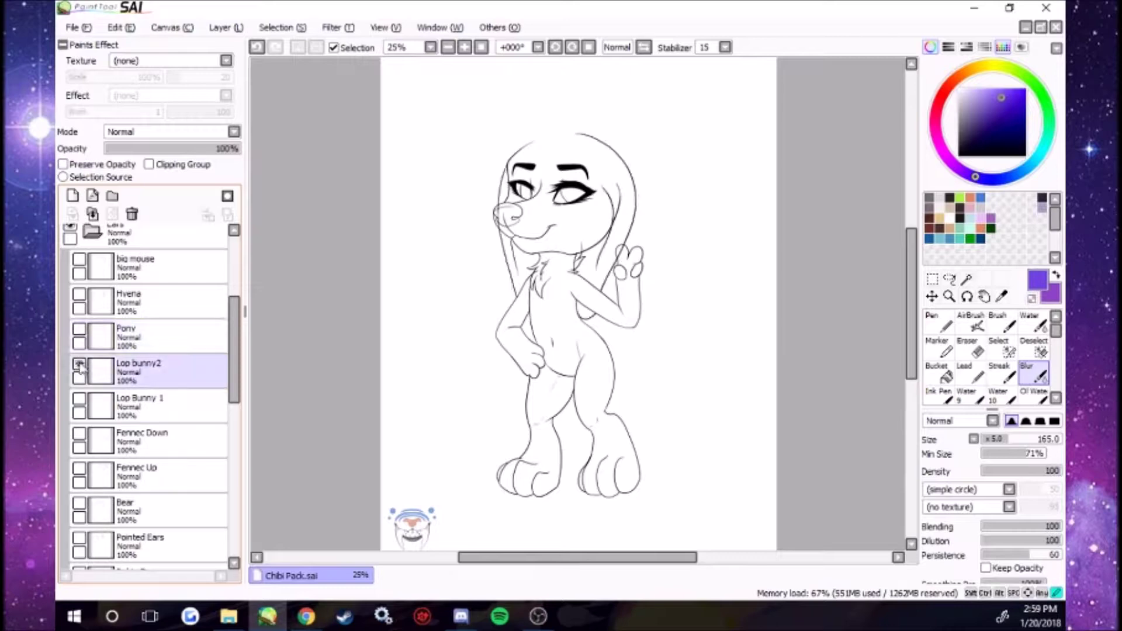
{"action": "left_click", "coordinate": [80, 364]}
{"action": "left_click", "coordinate": [80, 399]}
{"action": "left_click", "coordinate": [79, 399]}
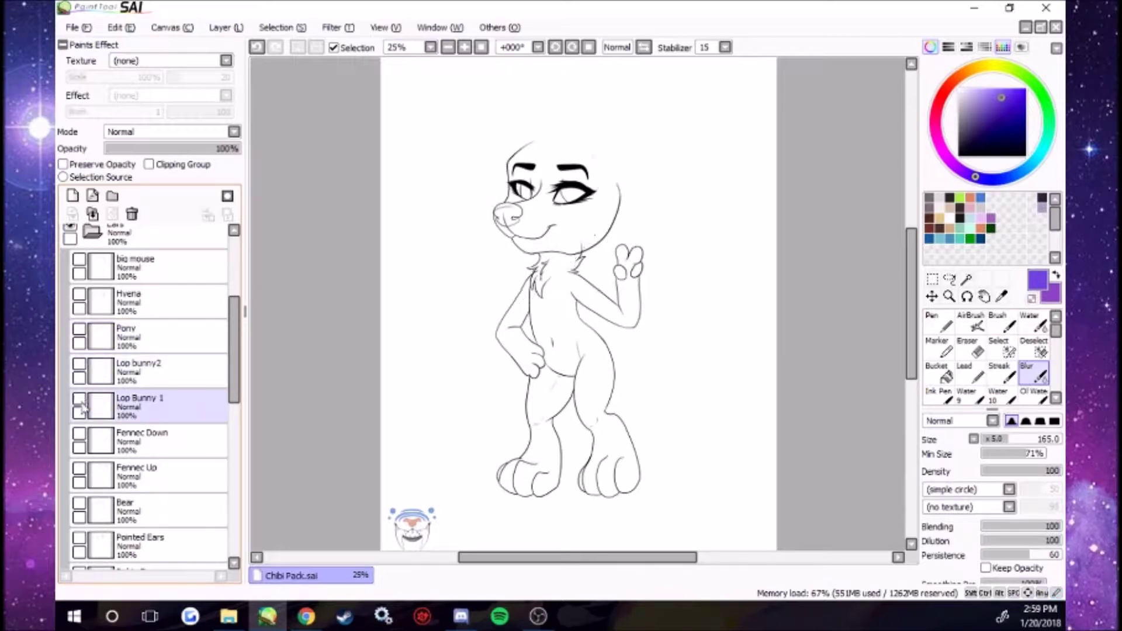
Preview the Fennec Down, Fennec Up, Bear and Pointed Ears layers one at a time
{"action": "left_click", "coordinate": [80, 433]}
{"action": "left_click", "coordinate": [79, 434]}
{"action": "left_click", "coordinate": [80, 468]}
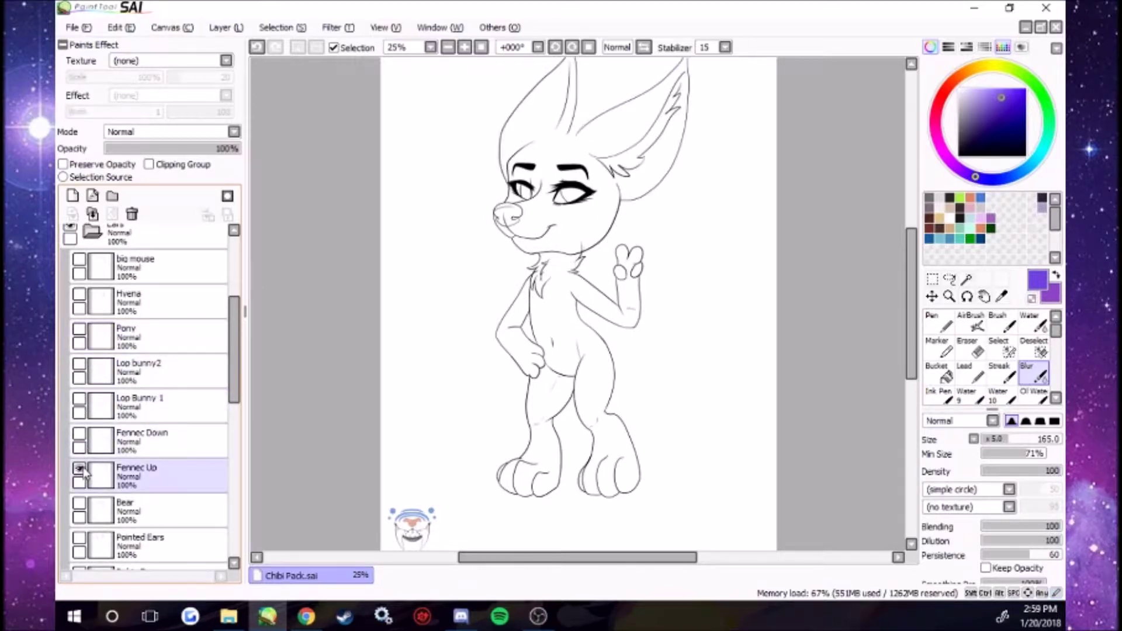
{"action": "left_click", "coordinate": [80, 469]}
{"action": "left_click", "coordinate": [80, 505]}
{"action": "left_click", "coordinate": [93, 537]}
{"action": "left_click", "coordinate": [81, 538]}
{"action": "left_click", "coordinate": [80, 538]}
Preview the Dobie Ears, Corgi and Floppy Doggo ear layers one at a time, hiding each again
{"action": "left_click_drag", "start_coordinate": [232, 384], "coordinate": [232, 435]}
{"action": "left_click", "coordinate": [124, 431]}
{"action": "left_click", "coordinate": [80, 417]}
{"action": "left_click", "coordinate": [80, 418]}
{"action": "left_click", "coordinate": [83, 457]}
{"action": "left_click", "coordinate": [80, 452]}
{"action": "left_click", "coordinate": [80, 452]}
{"action": "left_click", "coordinate": [83, 490]}
{"action": "left_click", "coordinate": [80, 488]}
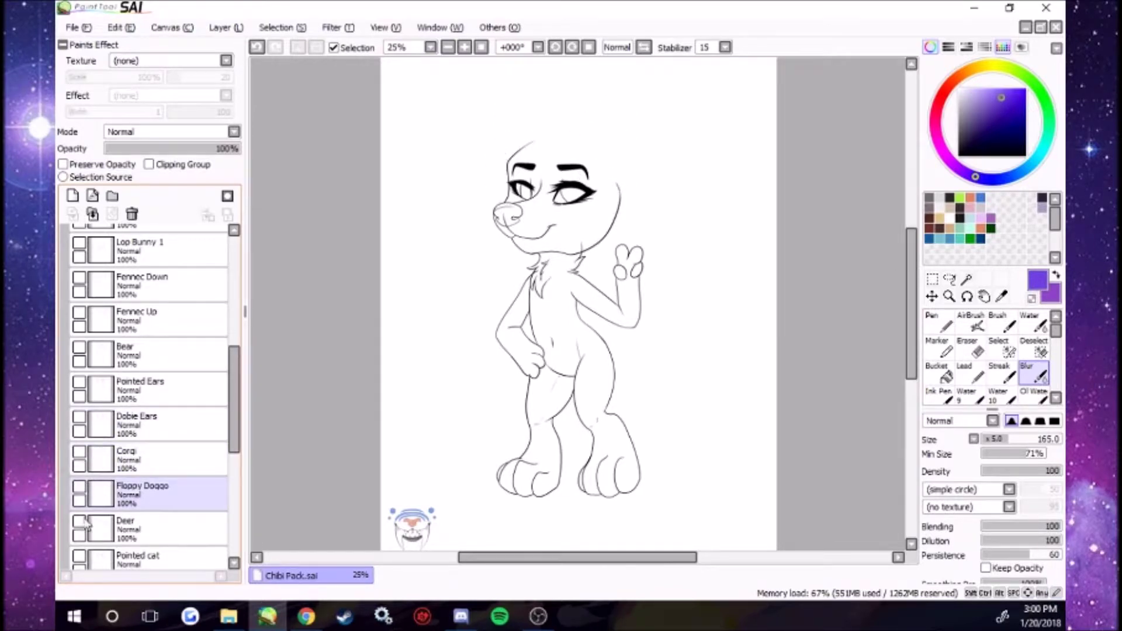
Preview the Deer and Pointed cat ears one at a time, hiding each again
{"action": "left_click", "coordinate": [131, 529]}
{"action": "left_click", "coordinate": [80, 522]}
{"action": "scroll", "coordinate": [85, 525], "scroll_direction": "down", "scroll_amount": 5}
{"action": "left_click", "coordinate": [131, 459]}
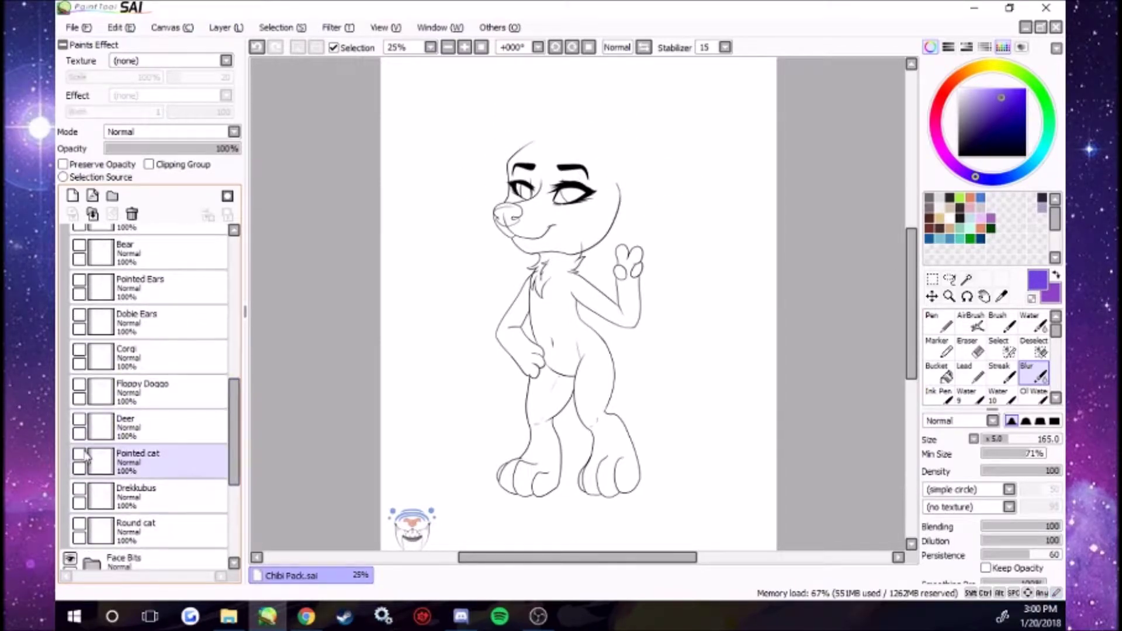
{"action": "left_click", "coordinate": [80, 455]}
{"action": "left_click", "coordinate": [80, 455]}
Preview the Drekkubus and Round cat ears, and restore the character's original tall pointed ears
{"action": "left_click", "coordinate": [82, 497]}
{"action": "left_click", "coordinate": [80, 489]}
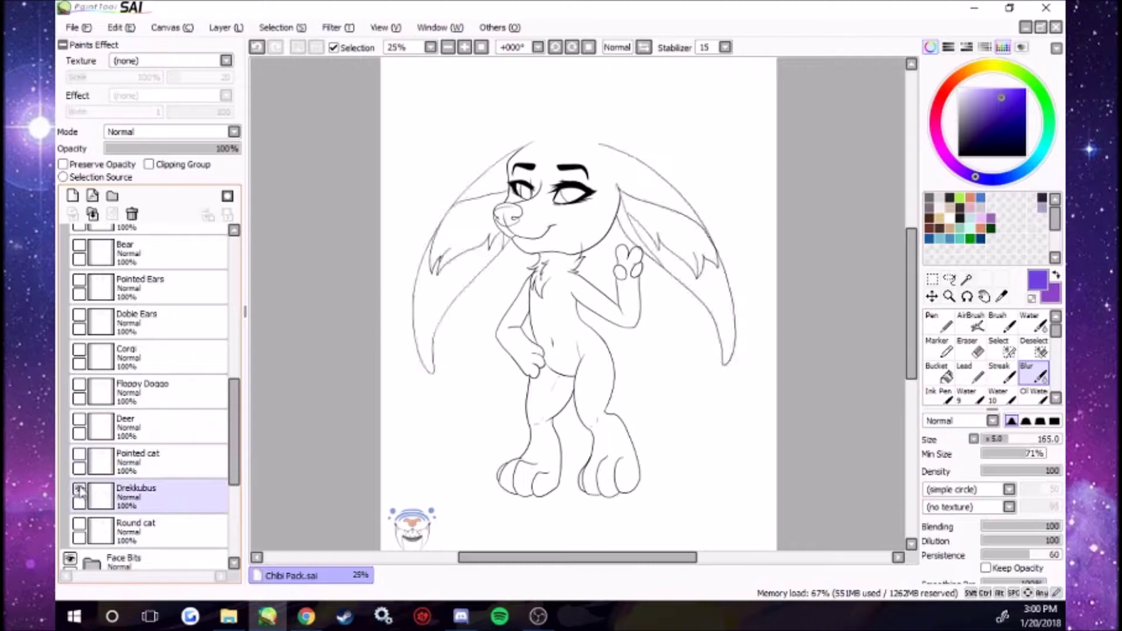
{"action": "left_click", "coordinate": [80, 489]}
{"action": "left_click", "coordinate": [131, 529]}
{"action": "left_click", "coordinate": [81, 522]}
{"action": "left_click", "coordinate": [80, 522]}
{"action": "left_click_drag", "start_coordinate": [232, 421], "coordinate": [234, 338]}
{"action": "left_click", "coordinate": [79, 495]}
Switch from the Ears folder to Face Bits and preview the round and square glasses and the canine and feline saber teeth
{"action": "left_click", "coordinate": [94, 309]}
{"action": "left_click", "coordinate": [93, 335]}
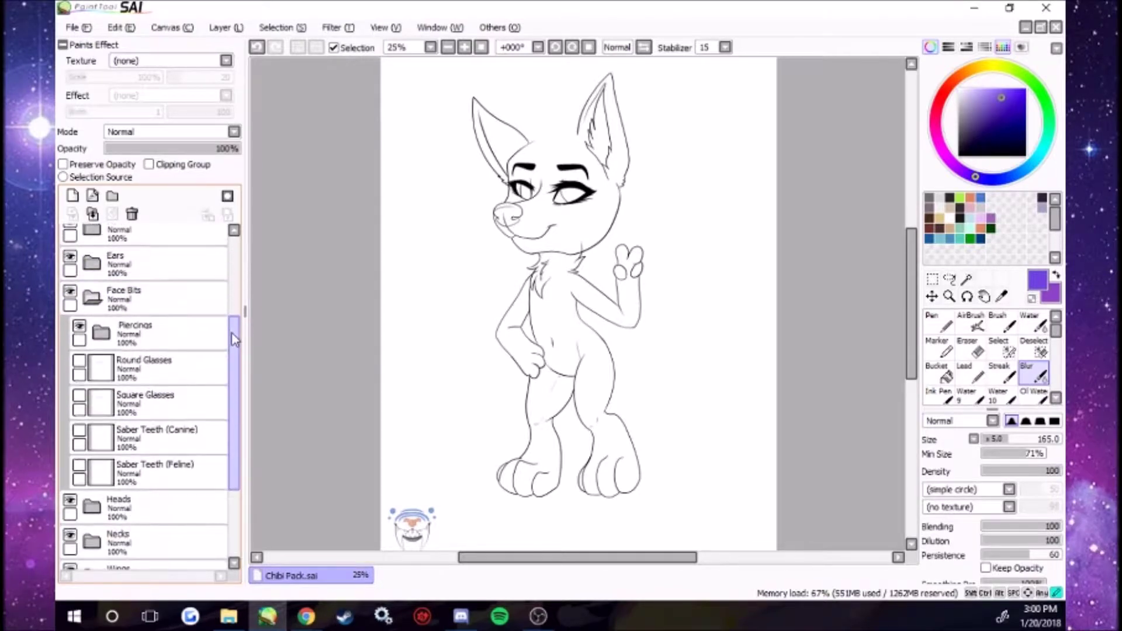
{"action": "left_click", "coordinate": [80, 360]}
{"action": "left_click", "coordinate": [81, 399]}
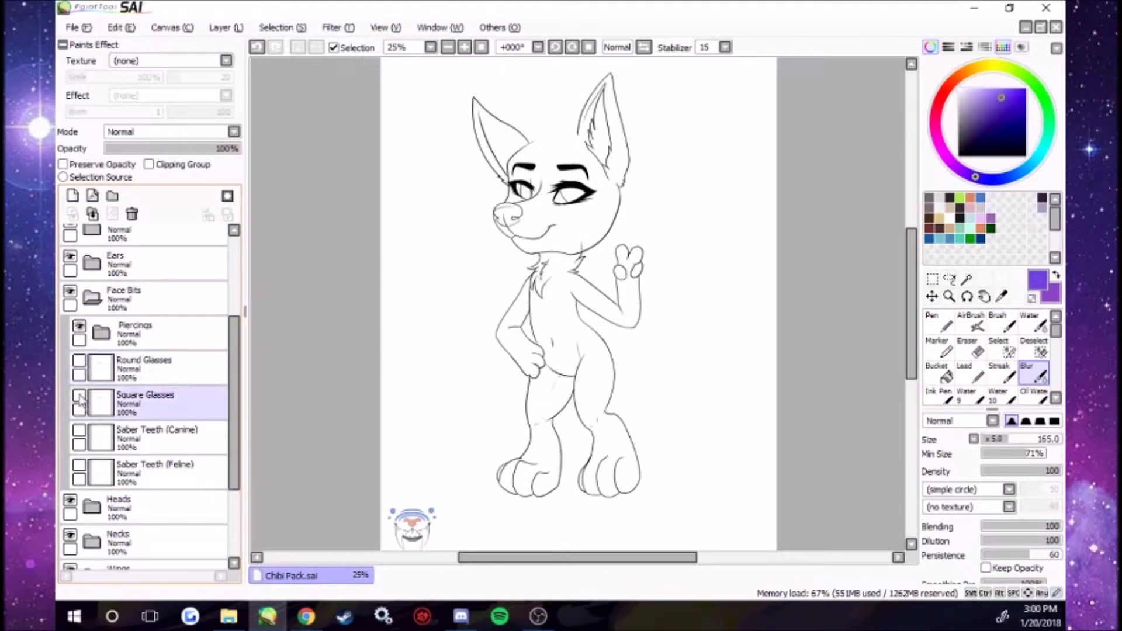
{"action": "left_click", "coordinate": [80, 399]}
{"action": "left_click", "coordinate": [88, 434]}
{"action": "left_click", "coordinate": [80, 430]}
{"action": "left_click", "coordinate": [86, 474]}
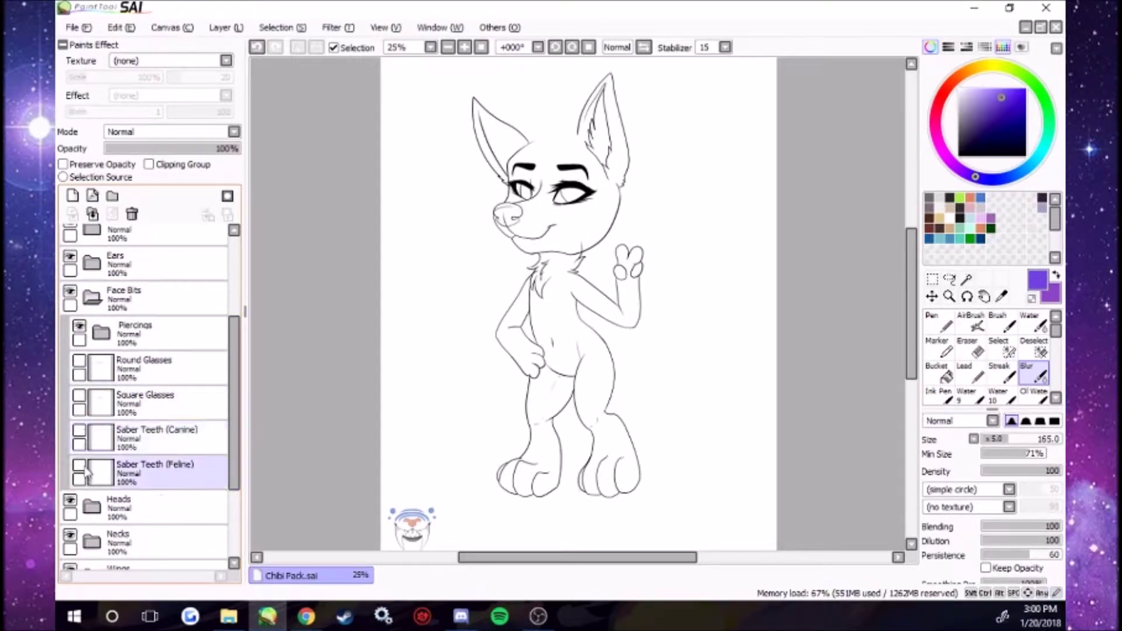
Open the Piercings folder and preview the brow, bridge and snakebites piercings one at a time, hiding each again
{"action": "left_click", "coordinate": [105, 330]}
{"action": "left_click_drag", "start_coordinate": [235, 351], "coordinate": [235, 367]}
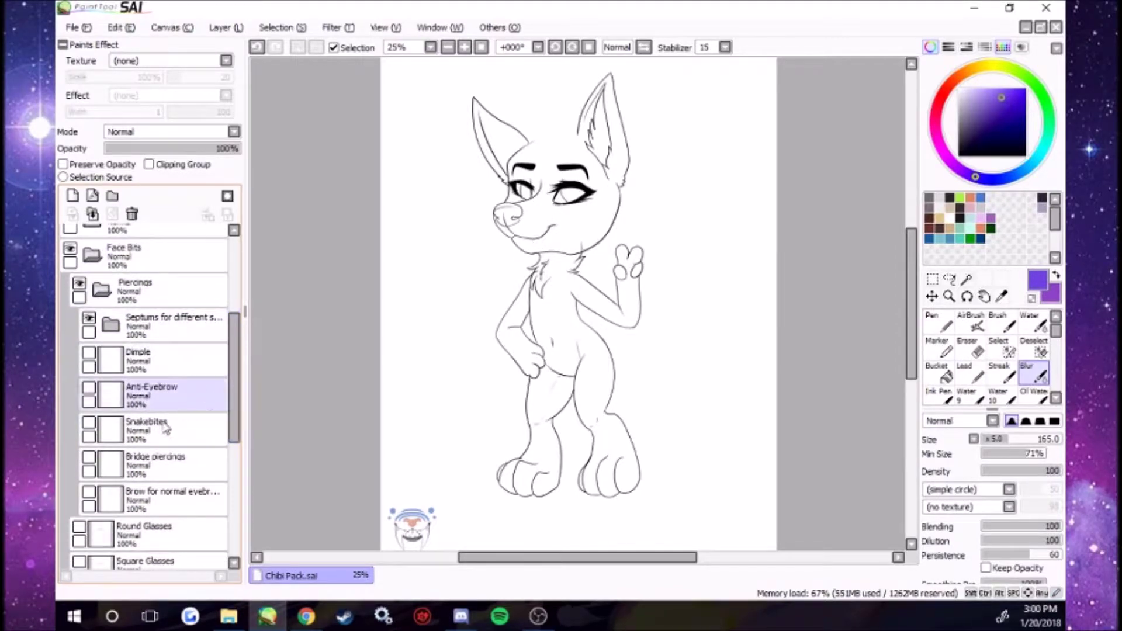
{"action": "left_click", "coordinate": [88, 493]}
{"action": "left_click", "coordinate": [89, 461]}
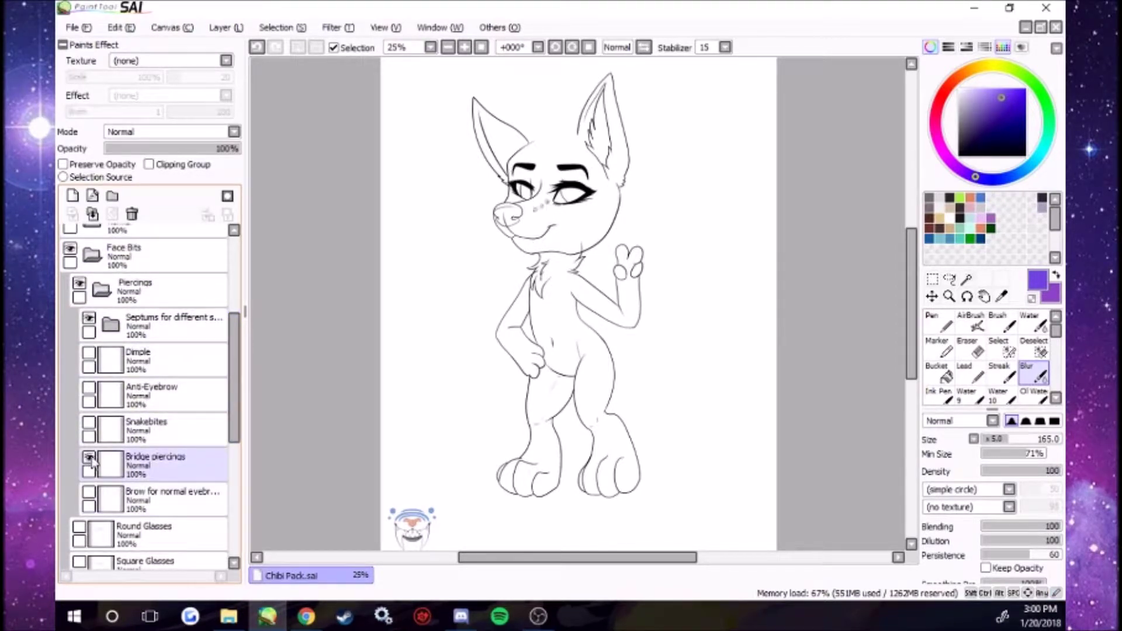
{"action": "left_click", "coordinate": [96, 431]}
{"action": "left_click", "coordinate": [89, 422]}
Preview the Anti-Eyebrow and Dimple piercings one at a time, hiding each again
{"action": "left_click", "coordinate": [93, 396]}
{"action": "left_click", "coordinate": [88, 388]}
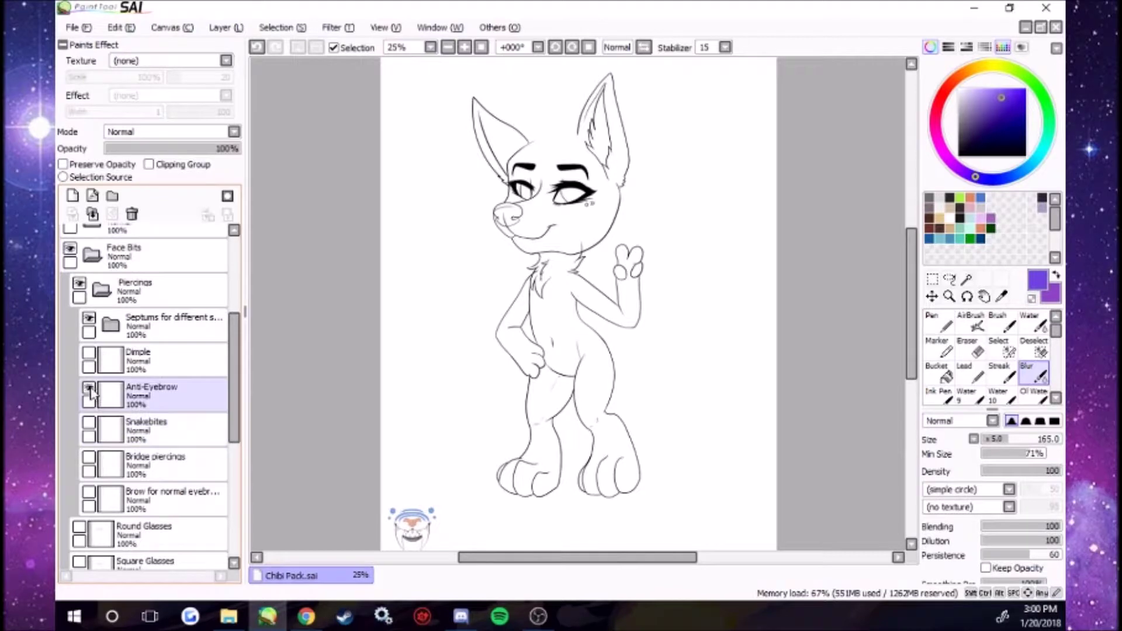
{"action": "left_click", "coordinate": [90, 354]}
{"action": "left_click", "coordinate": [89, 353]}
Open the Septums folder and its Circular Barbell subfolder, and look through the species variants inside
{"action": "left_click", "coordinate": [109, 327]}
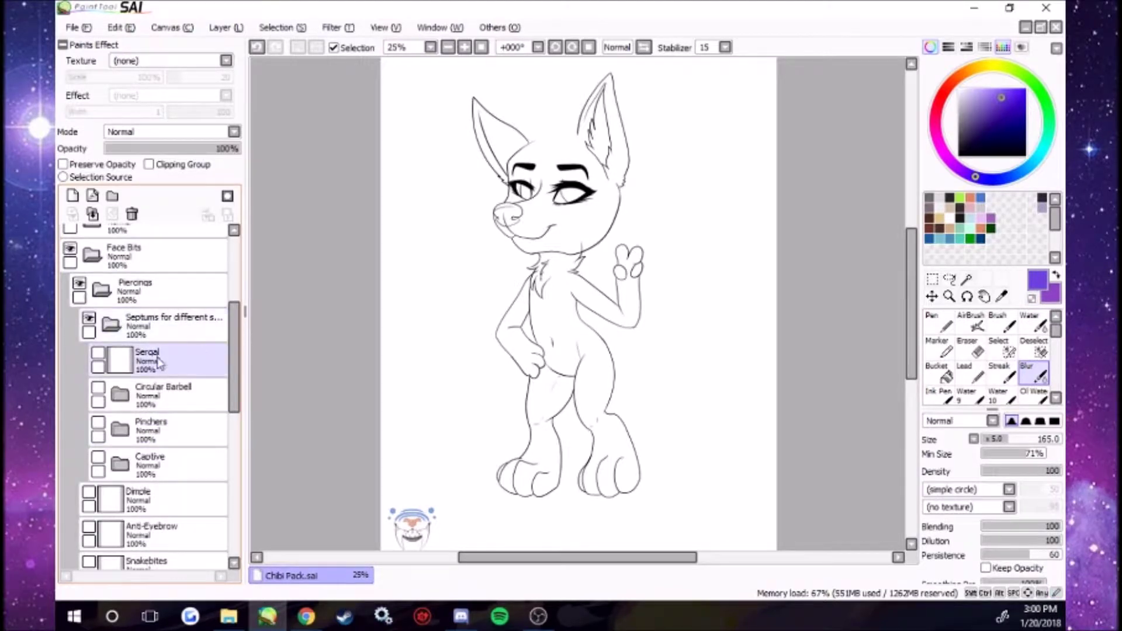
{"action": "mouse_move", "coordinate": [233, 346]}
{"action": "left_mouse_down"}
{"action": "mouse_move", "coordinate": [233, 332]}
{"action": "mouse_move", "coordinate": [234, 353]}
{"action": "left_mouse_up"}
{"action": "left_click", "coordinate": [121, 385]}
{"action": "scroll", "coordinate": [233, 352], "scroll_direction": "down", "scroll_amount": 1}
{"action": "scroll", "coordinate": [233, 354], "scroll_direction": "down", "scroll_amount": 1}
{"action": "left_click", "coordinate": [218, 392]}
{"action": "scroll", "coordinate": [233, 374], "scroll_direction": "down", "scroll_amount": 3}
{"action": "left_click", "coordinate": [117, 502]}
{"action": "scroll", "coordinate": [231, 371], "scroll_direction": "up", "scroll_amount": 6}
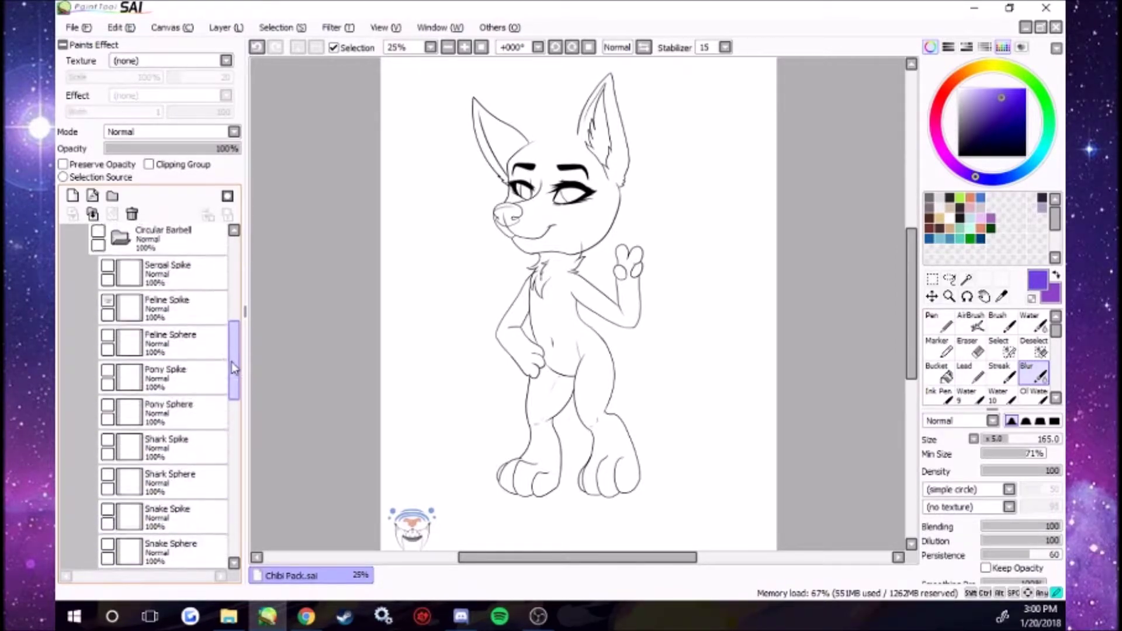
Show the Circular Barbell folder and preview its Feline Spike, Canine Spikes and Canine Sphere layers, hiding each again
{"action": "left_click", "coordinate": [99, 338]}
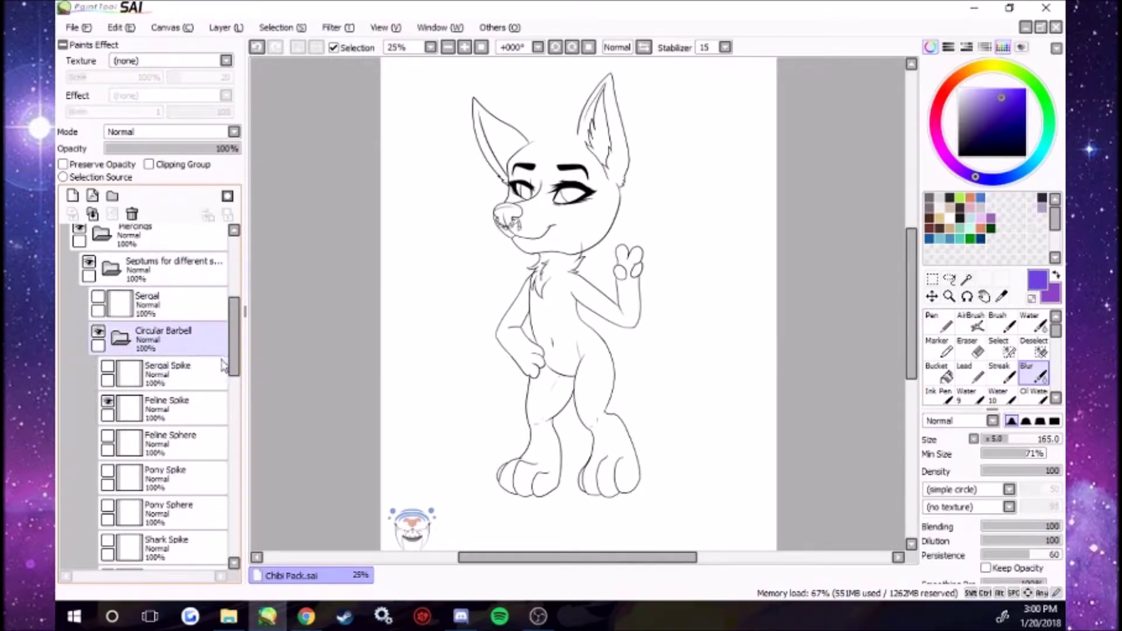
{"action": "left_click", "coordinate": [111, 401]}
{"action": "left_click_drag", "start_coordinate": [233, 339], "coordinate": [234, 383]}
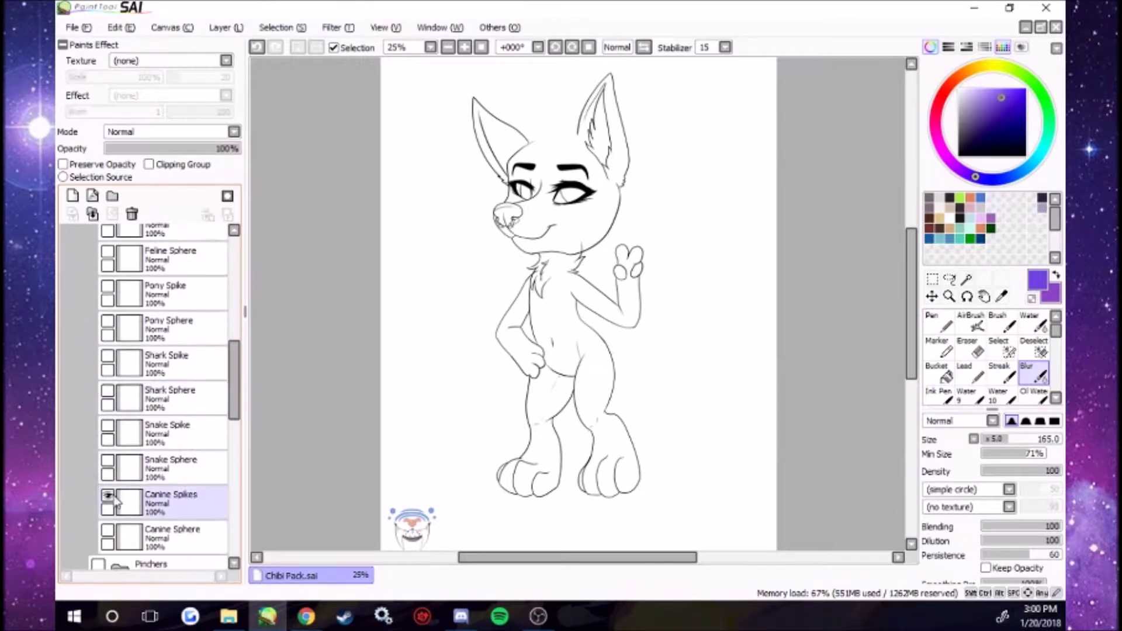
{"action": "left_click", "coordinate": [110, 498]}
{"action": "left_click", "coordinate": [109, 533]}
{"action": "left_click", "coordinate": [109, 532]}
Switch from the Circular Barbell folder to Pinchers, hiding and collapsing the former and opening and showing the latter
{"action": "left_click_drag", "start_coordinate": [234, 384], "coordinate": [234, 345]}
{"action": "left_click", "coordinate": [120, 323]}
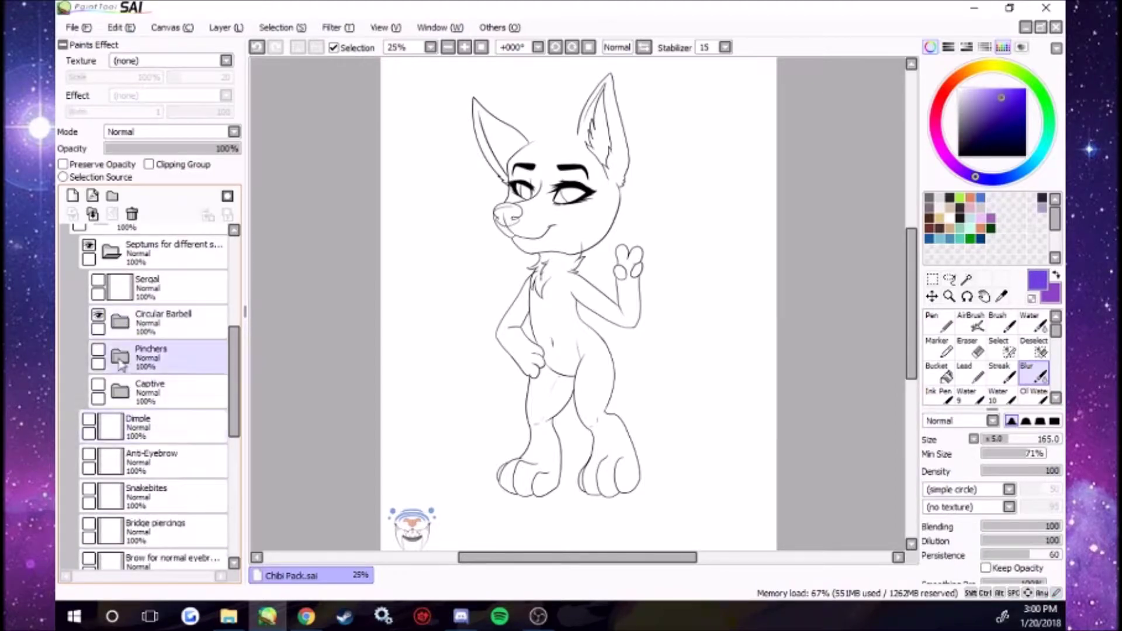
{"action": "left_click", "coordinate": [121, 358]}
{"action": "left_click", "coordinate": [98, 314]}
{"action": "left_click", "coordinate": [146, 357]}
{"action": "left_click", "coordinate": [98, 349]}
Preview the Feline and Canine layers in the Pinchers folder one at a time, hiding each again
{"action": "left_click", "coordinate": [146, 321]}
{"action": "left_click", "coordinate": [146, 392]}
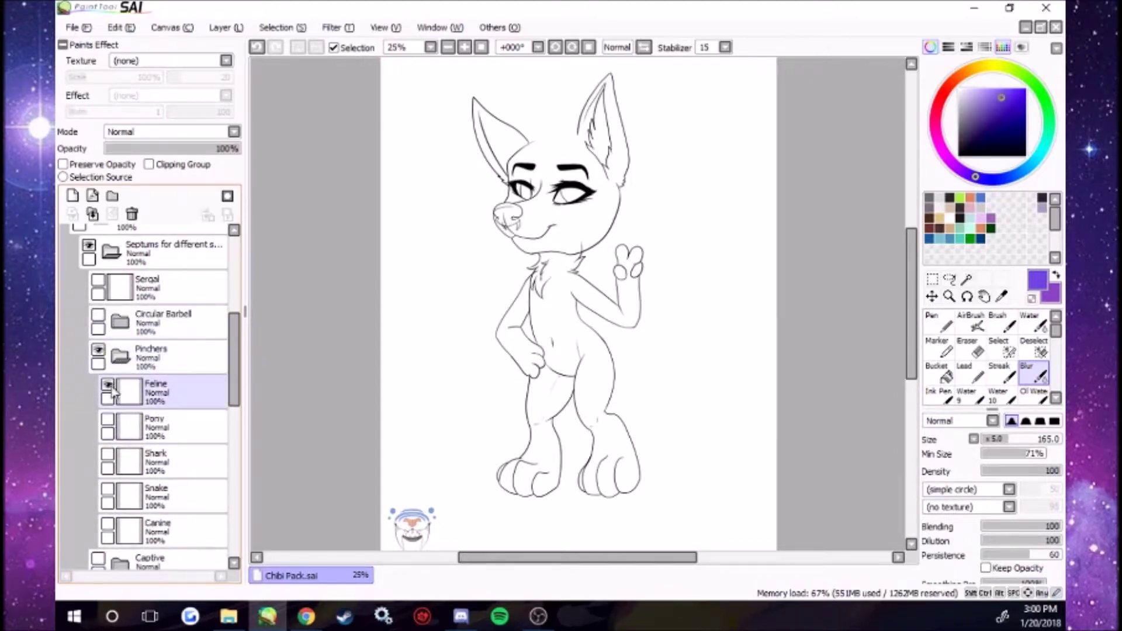
{"action": "left_click", "coordinate": [107, 384]}
{"action": "left_click", "coordinate": [121, 531]}
{"action": "left_click", "coordinate": [146, 427]}
{"action": "left_click", "coordinate": [146, 356]}
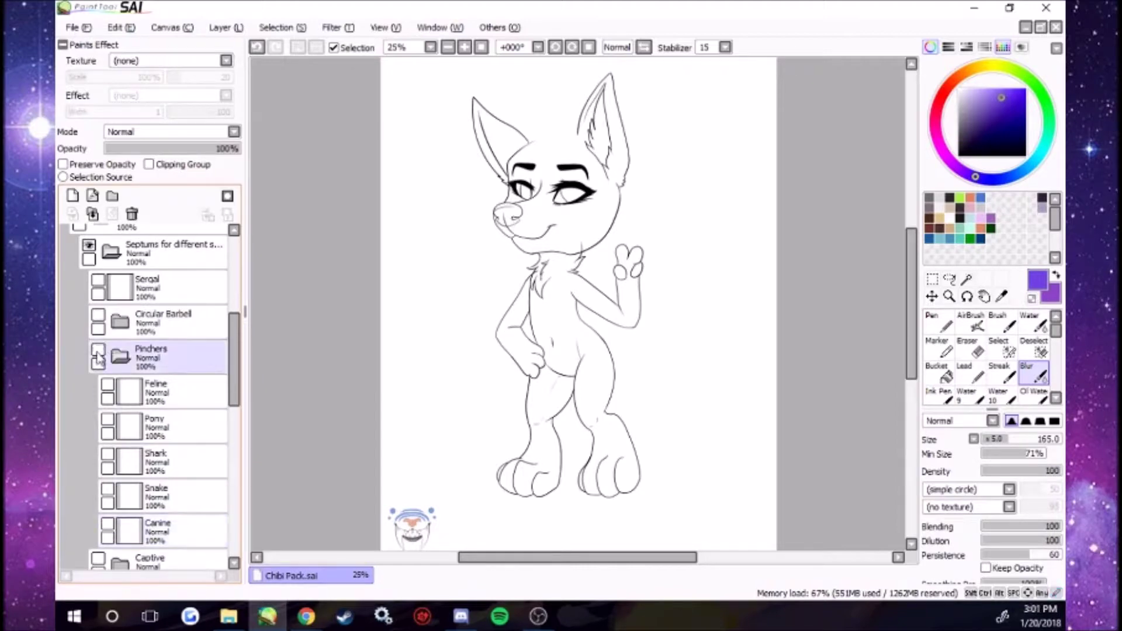
Switch from the Pinchers folder to Captive, hiding and collapsing the former and showing and opening the latter
{"action": "left_click", "coordinate": [98, 349]}
{"action": "left_click", "coordinate": [120, 357]}
{"action": "left_click", "coordinate": [146, 383]}
{"action": "left_click", "coordinate": [99, 384]}
{"action": "left_click", "coordinate": [121, 392]}
Preview the Feline and Canine layers in the Captive folder one at a time, hiding each again
{"action": "left_click", "coordinate": [111, 424]}
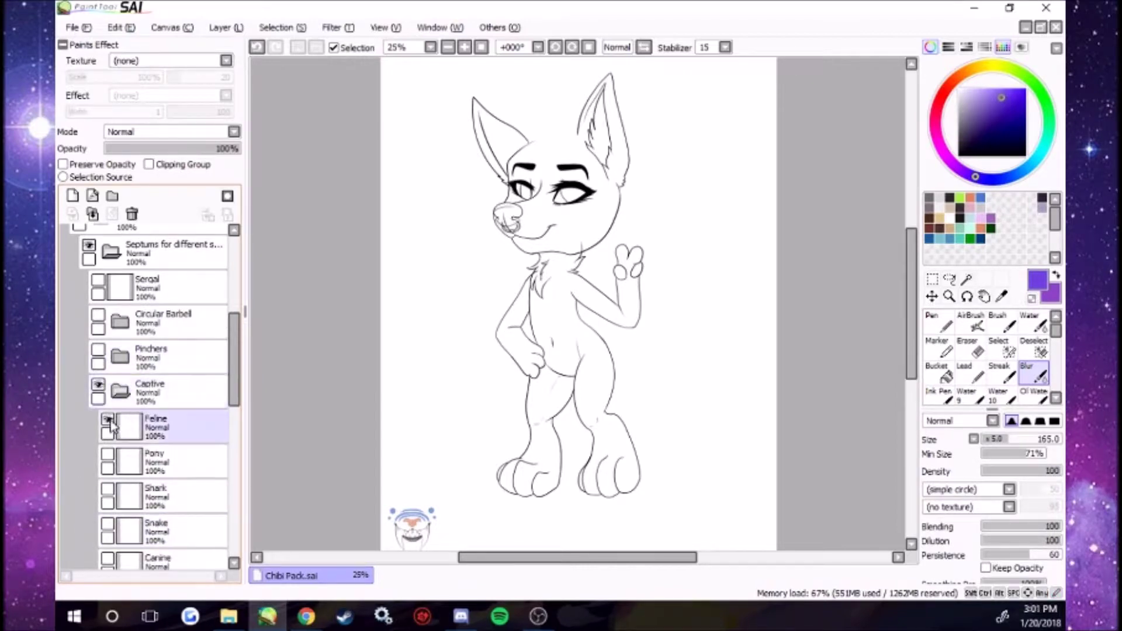
{"action": "scroll", "coordinate": [126, 468], "scroll_direction": "down", "scroll_amount": 2}
{"action": "left_click", "coordinate": [127, 501]}
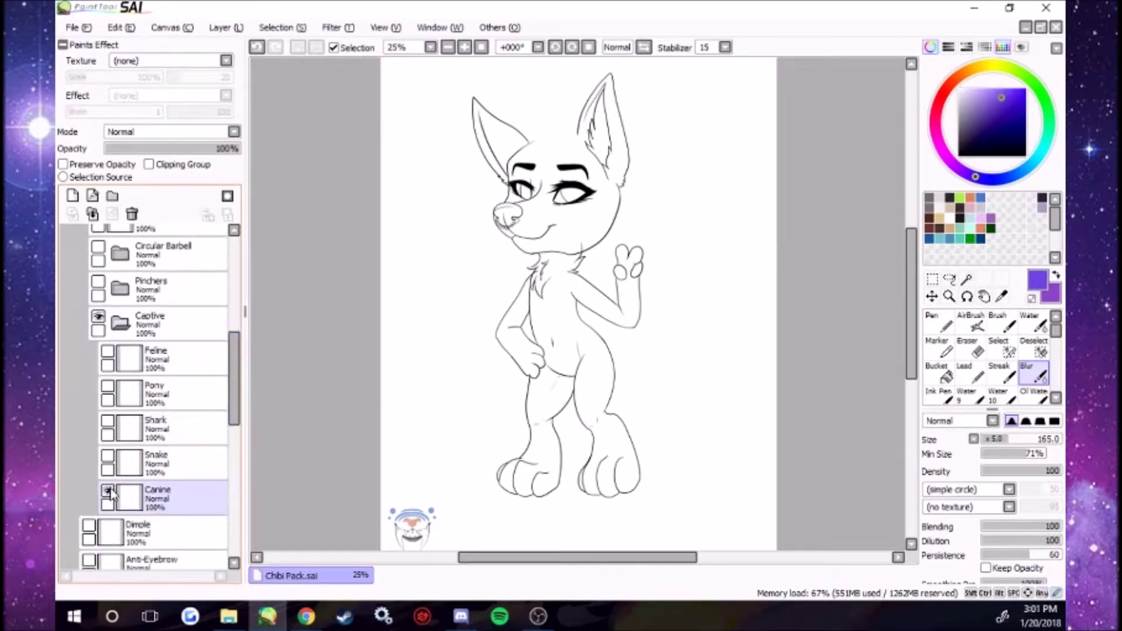
{"action": "left_click", "coordinate": [107, 490]}
Hide the Captive folder and collapse the Captive, Septums and Piercings folders
{"action": "left_click", "coordinate": [151, 325]}
{"action": "left_click", "coordinate": [98, 316]}
{"action": "left_click", "coordinate": [120, 325]}
{"action": "left_click_drag", "start_coordinate": [232, 385], "coordinate": [232, 345]}
{"action": "left_click", "coordinate": [121, 330]}
{"action": "left_click", "coordinate": [123, 297]}
{"action": "left_click", "coordinate": [104, 296]}
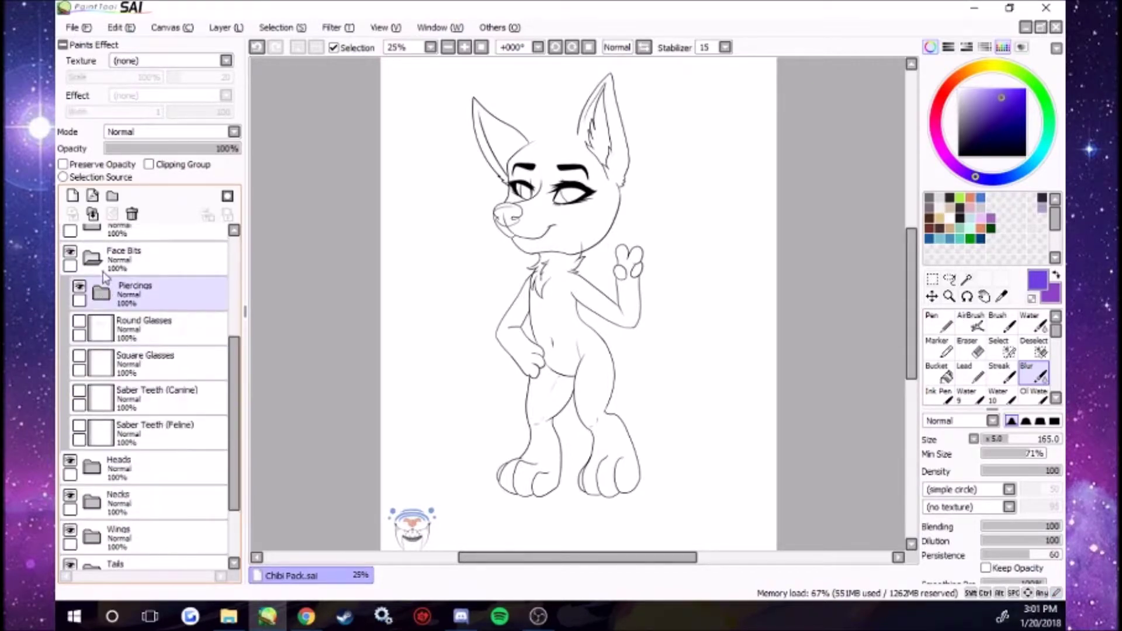
Reopen the Piercings folder inside Face Bits to list its piercing layers
{"action": "left_click", "coordinate": [95, 269]}
{"action": "left_click", "coordinate": [102, 292]}
{"action": "left_click", "coordinate": [94, 260]}
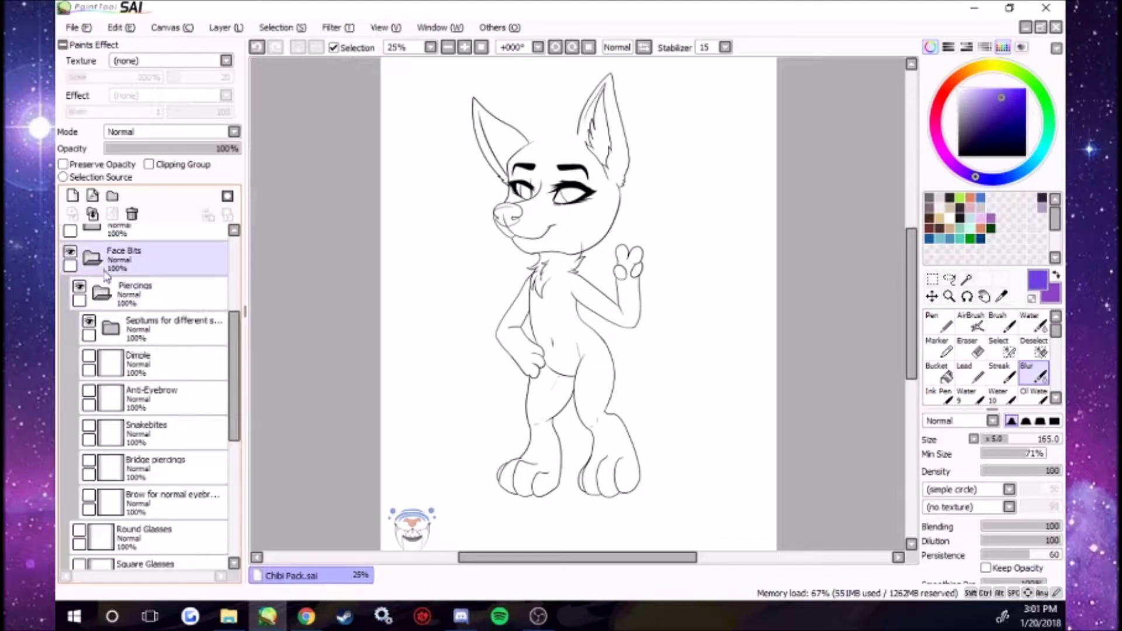
{"action": "left_click", "coordinate": [97, 291]}
{"action": "left_click", "coordinate": [93, 261]}
Handwrite "Different Piercings for diff Species!" beside the character with a black size 32 Pen on a new layer, and delete that layer
{"action": "scroll", "coordinate": [100, 251], "scroll_direction": "up", "scroll_amount": 4}
{"action": "left_click", "coordinate": [108, 234]}
{"action": "left_click", "coordinate": [960, 218]}
{"action": "left_click", "coordinate": [939, 322]}
{"action": "left_click", "coordinate": [994, 439]}
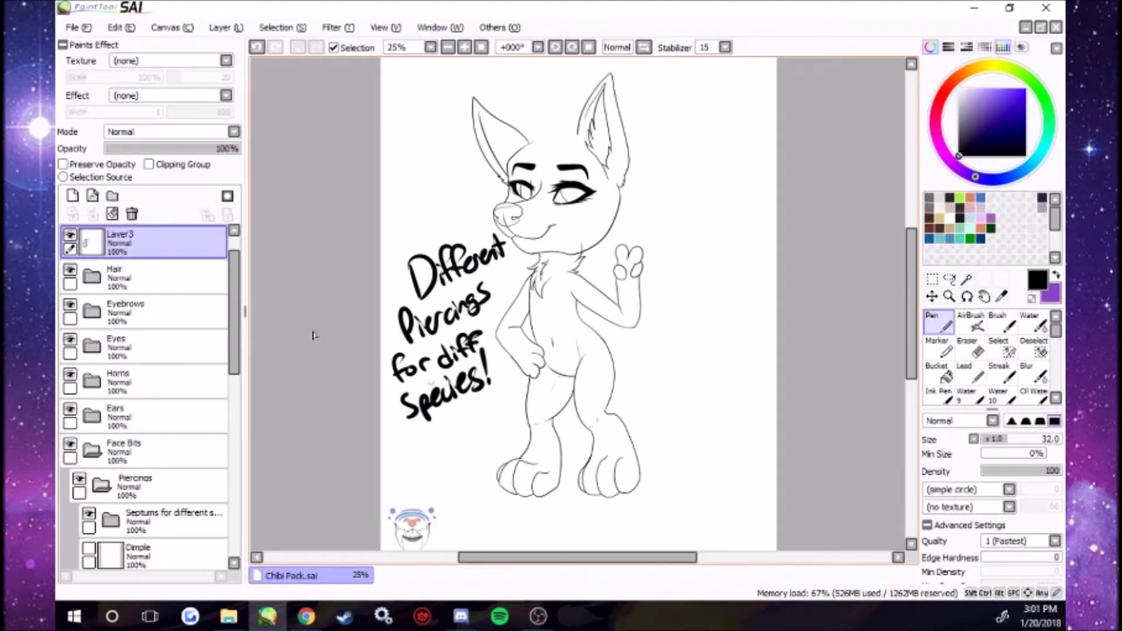
{"action": "left_click", "coordinate": [132, 214]}
Collapse the Face Bits folder, open the Heads folder and preview its Head Cap layer
{"action": "left_click", "coordinate": [92, 415]}
{"action": "left_click_drag", "start_coordinate": [236, 371], "coordinate": [230, 415]}
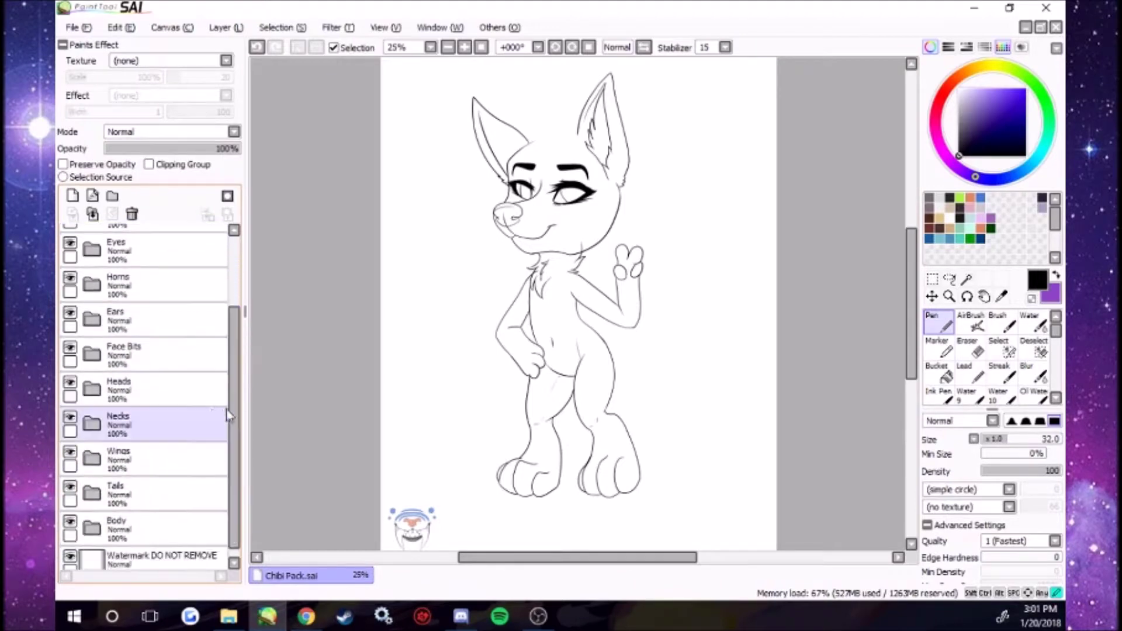
{"action": "left_click", "coordinate": [92, 389]}
{"action": "scroll", "coordinate": [229, 339], "scroll_direction": "down", "scroll_amount": 4}
{"action": "left_click", "coordinate": [83, 279]}
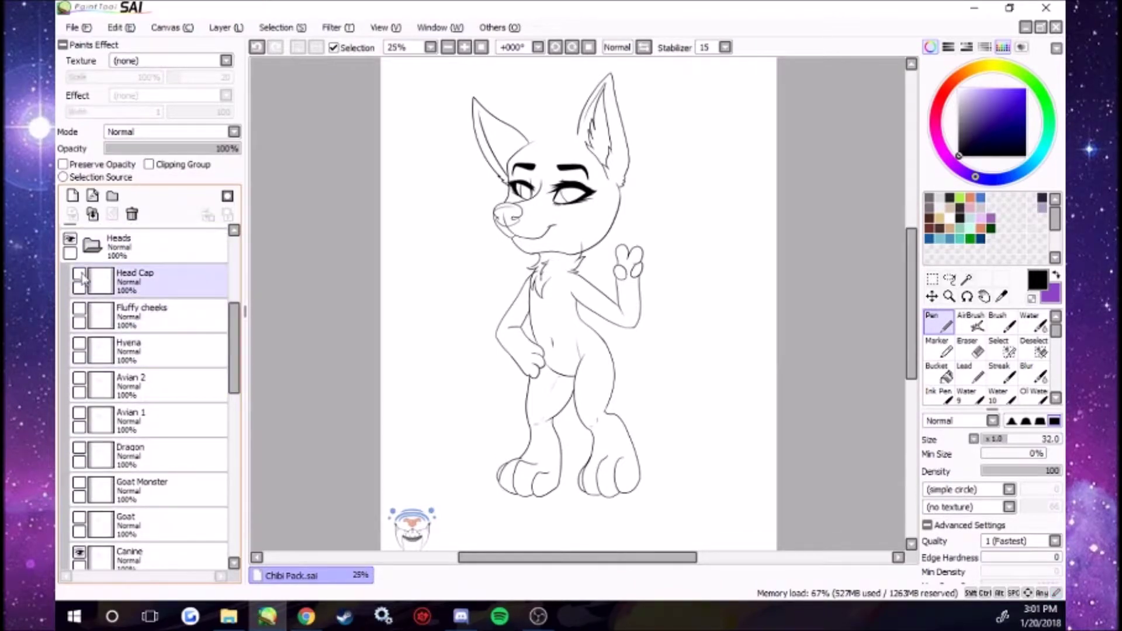
Hide the Canine head and preview the Hyena head together with Fluffy cheeks, hiding both again
{"action": "left_click", "coordinate": [79, 552]}
{"action": "left_click", "coordinate": [80, 312]}
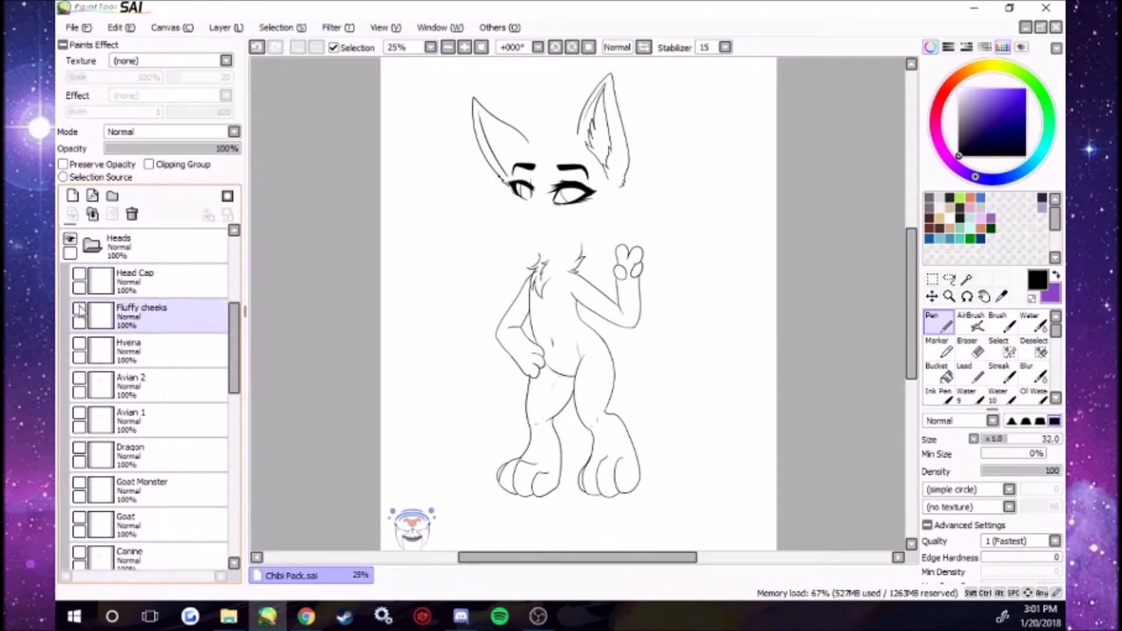
{"action": "left_click", "coordinate": [80, 345]}
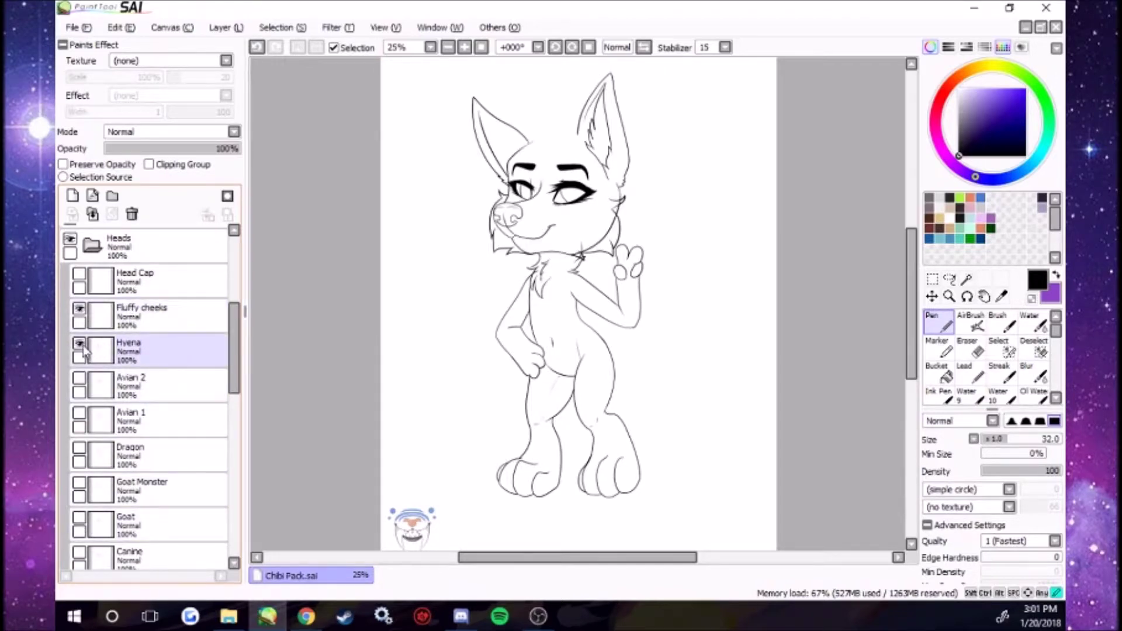
{"action": "left_click", "coordinate": [80, 344]}
{"action": "left_click", "coordinate": [80, 308]}
Preview the Avian 2, Avian 1 and Dragon heads one at a time, hiding each again
{"action": "left_click", "coordinate": [79, 378]}
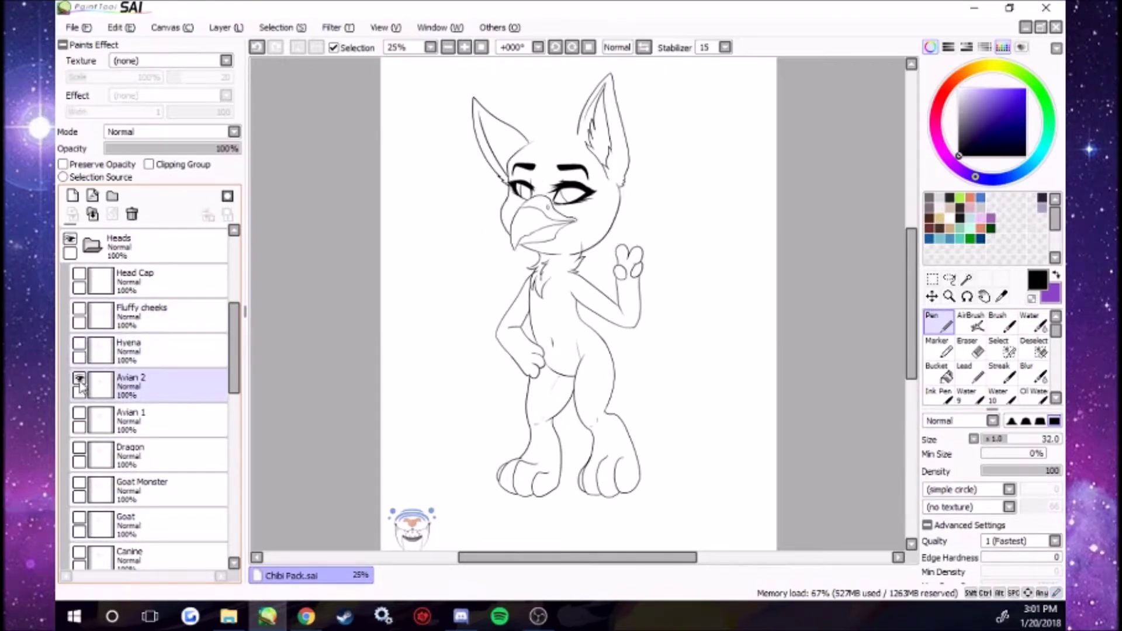
{"action": "left_click", "coordinate": [80, 378]}
{"action": "left_click", "coordinate": [81, 414]}
{"action": "left_click", "coordinate": [80, 414]}
{"action": "left_click", "coordinate": [86, 461]}
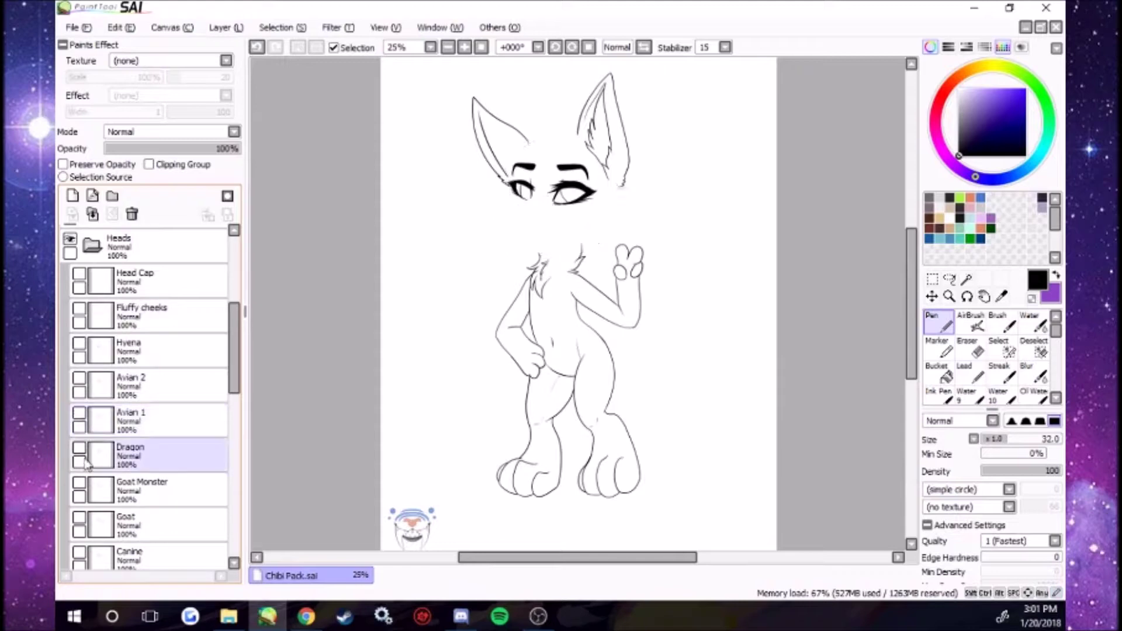
{"action": "left_click", "coordinate": [80, 450]}
Preview the Goat Monster, Goat and Canine heads one at a time, hiding each again
{"action": "left_click", "coordinate": [83, 484]}
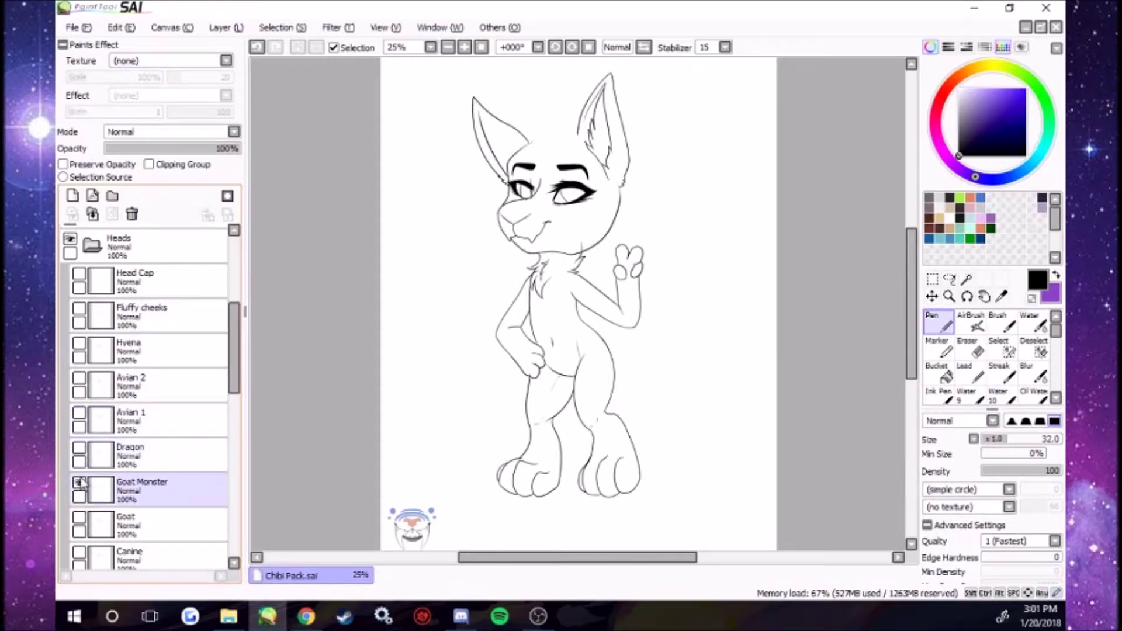
{"action": "left_click", "coordinate": [85, 522]}
{"action": "left_click", "coordinate": [80, 518]}
{"action": "left_click", "coordinate": [80, 517]}
{"action": "left_click", "coordinate": [81, 554]}
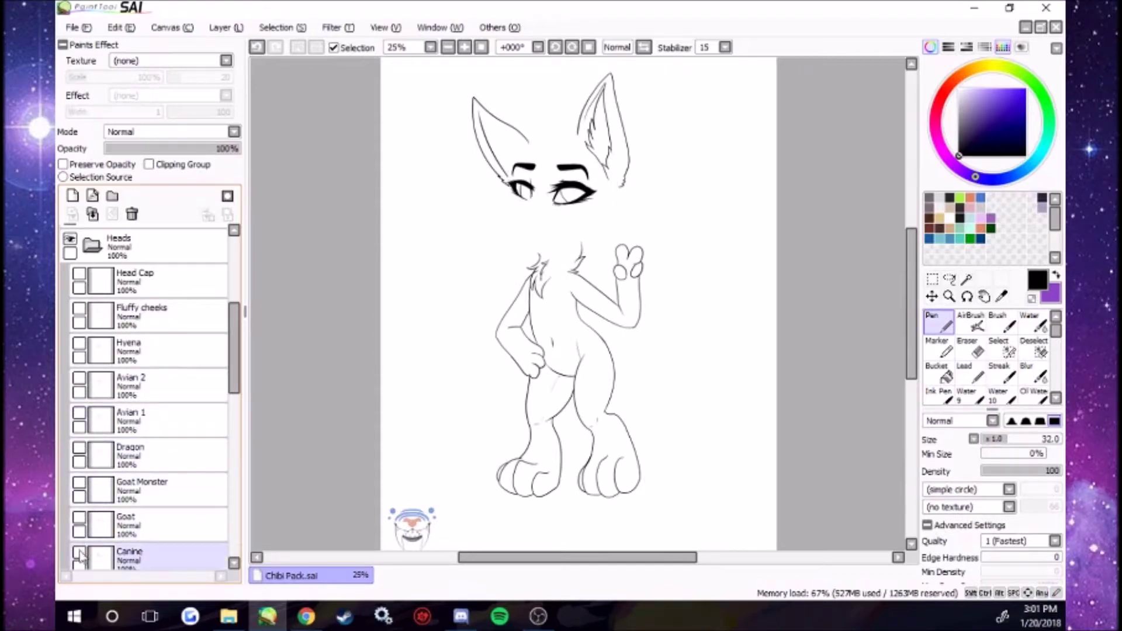
{"action": "left_click", "coordinate": [80, 552]}
Preview the Snake, Deer and Dinosaur heads one at a time, hiding each again
{"action": "scroll", "coordinate": [146, 409], "scroll_direction": "down", "scroll_amount": 5}
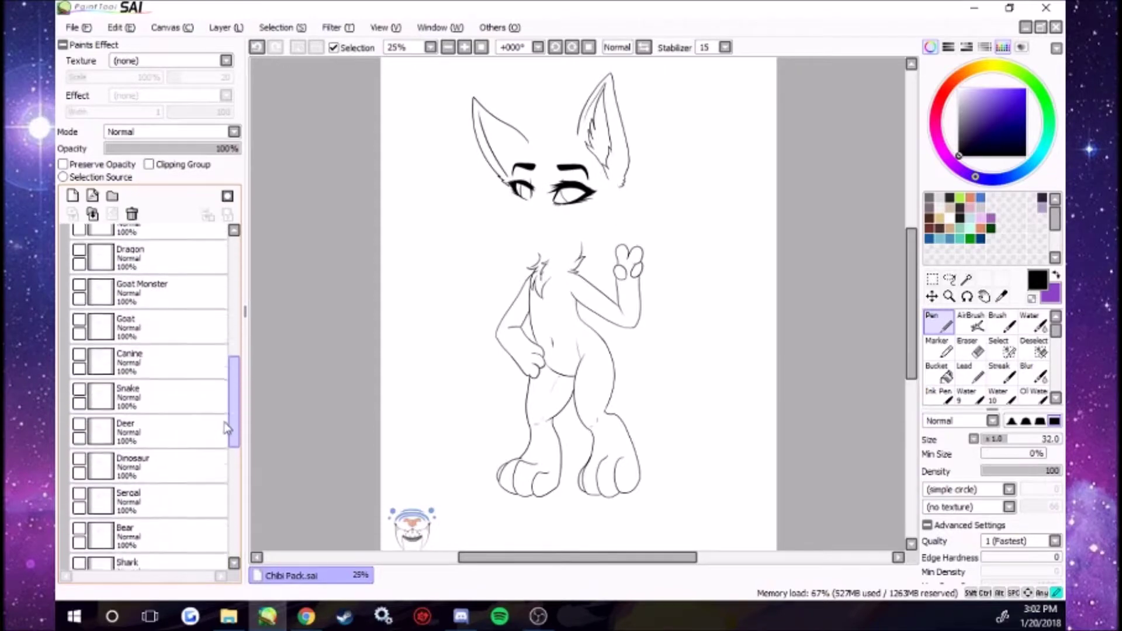
{"action": "left_click", "coordinate": [80, 365]}
{"action": "left_click", "coordinate": [79, 363]}
{"action": "left_click", "coordinate": [83, 403]}
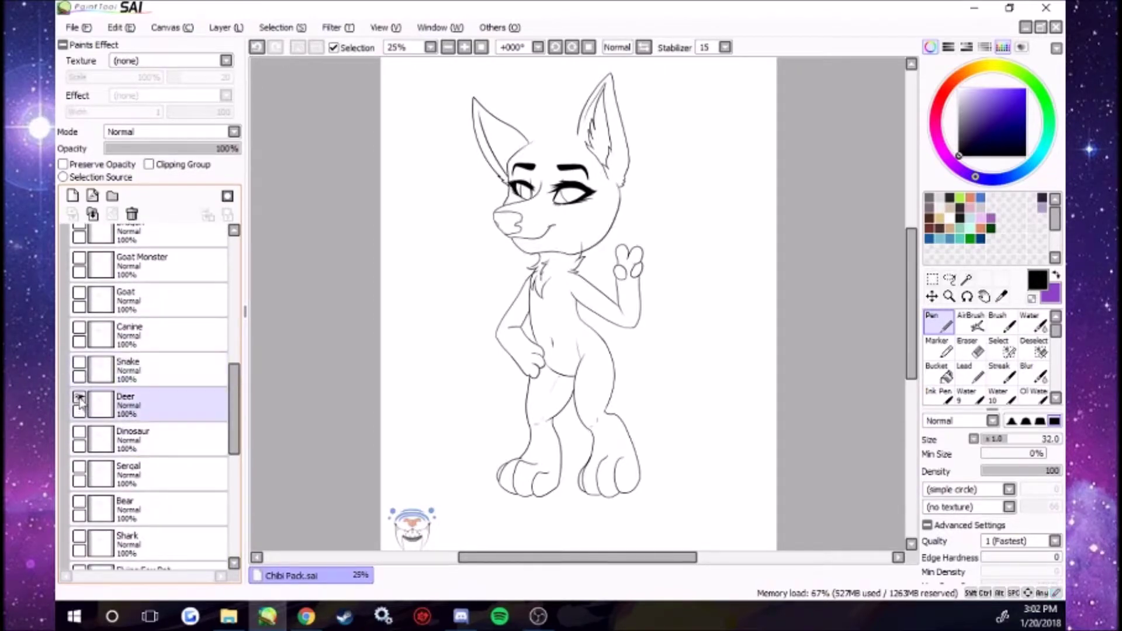
{"action": "left_click", "coordinate": [80, 435]}
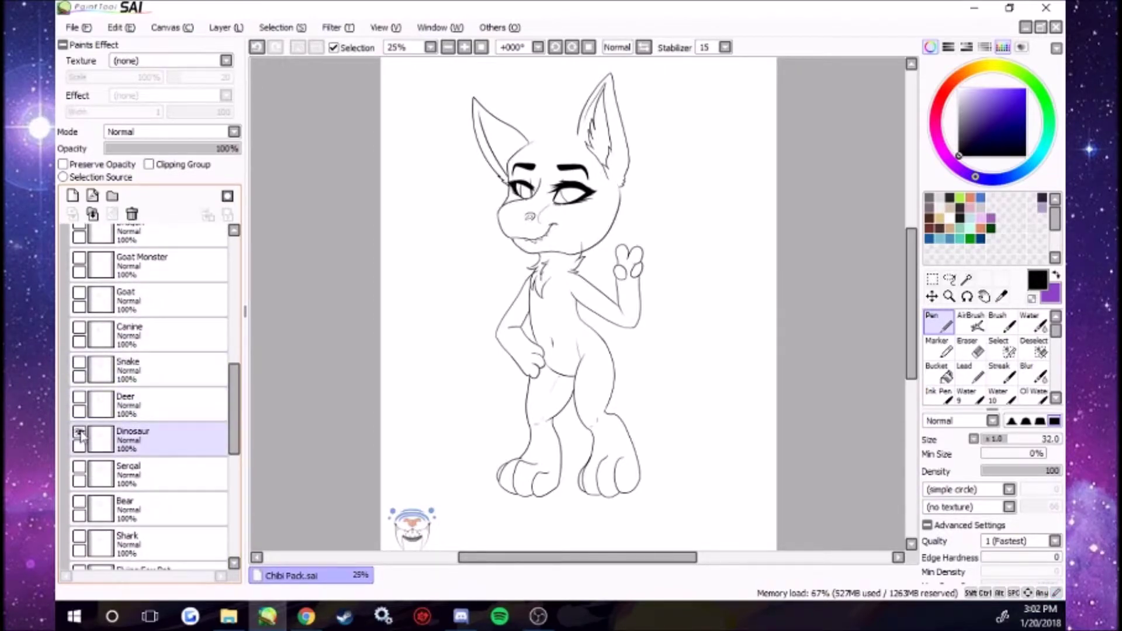
{"action": "left_click", "coordinate": [79, 433]}
Preview the Sergal head with the Eyebrows and Eyes folders hidden, and restore both folders
{"action": "left_click_drag", "start_coordinate": [233, 394], "coordinate": [235, 281]}
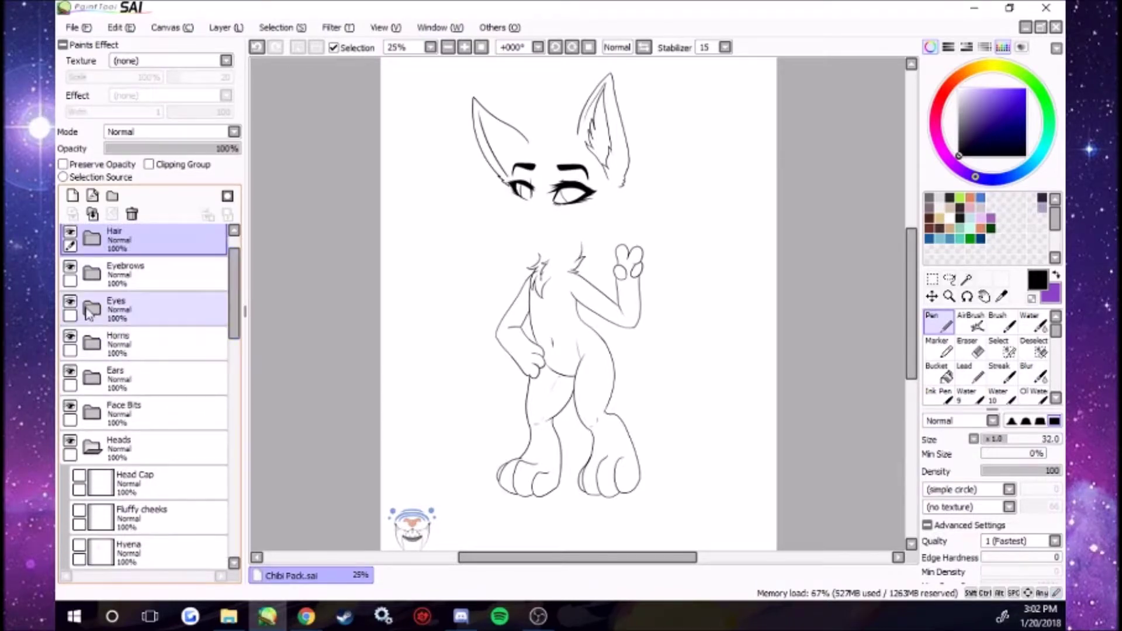
{"action": "left_click", "coordinate": [70, 266]}
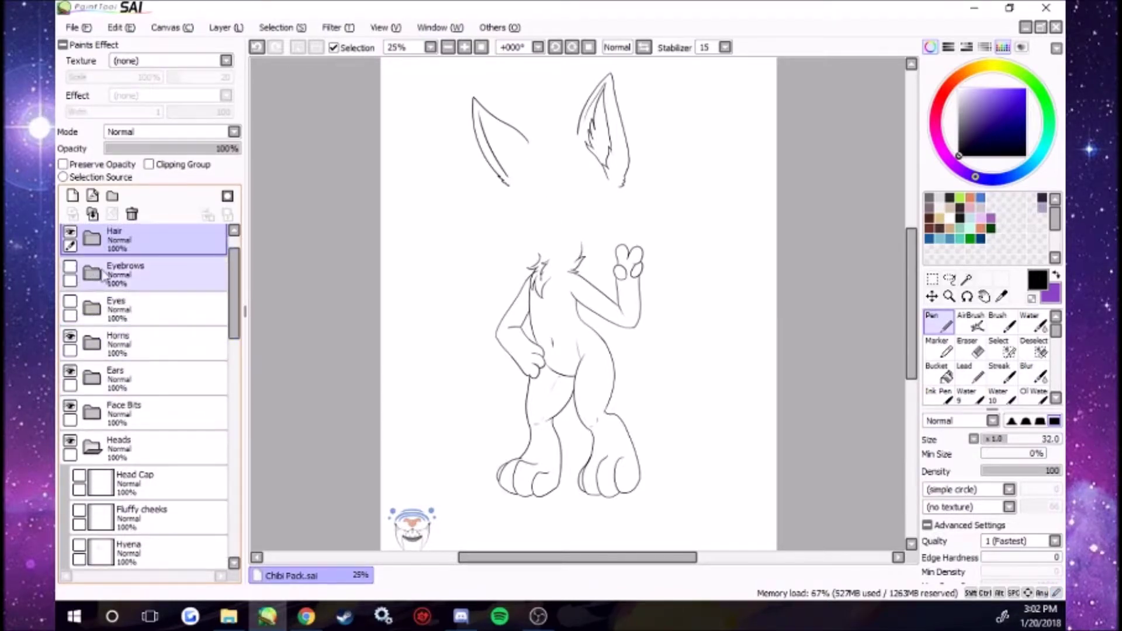
{"action": "scroll", "coordinate": [230, 327], "scroll_direction": "down", "scroll_amount": 4}
{"action": "scroll", "coordinate": [230, 327], "scroll_direction": "down", "scroll_amount": 5}
{"action": "left_click", "coordinate": [80, 437]}
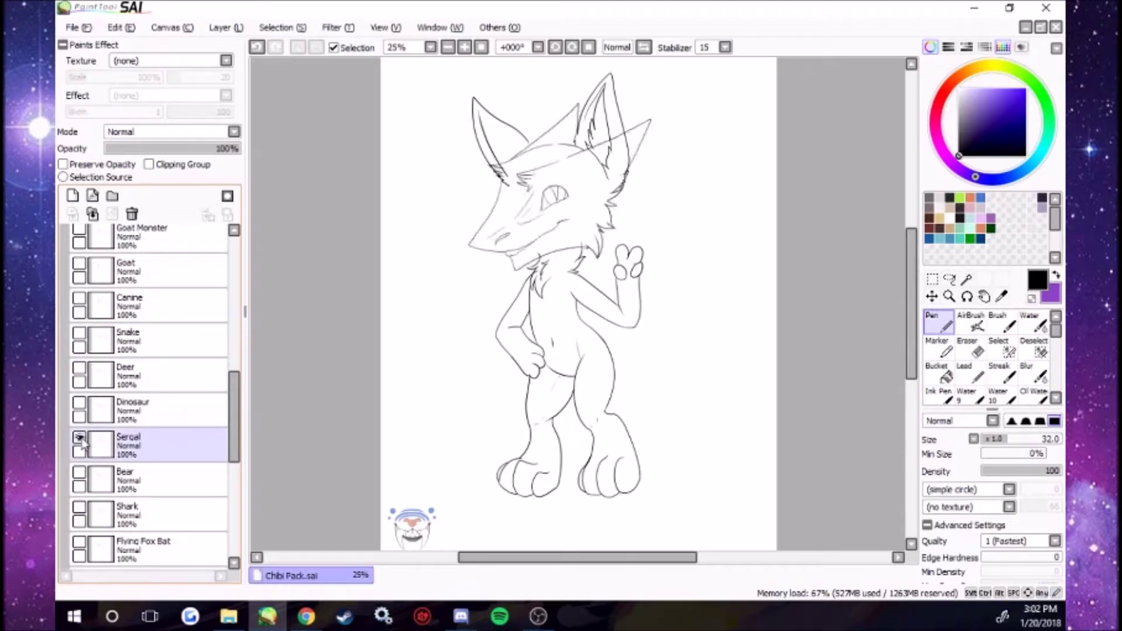
{"action": "left_click", "coordinate": [78, 438]}
{"action": "left_click_drag", "start_coordinate": [233, 390], "coordinate": [227, 260]}
{"action": "left_click", "coordinate": [71, 329]}
{"action": "left_click", "coordinate": [71, 295]}
Preview the Bear and Shark heads one at a time, hiding each again
{"action": "left_click_drag", "start_coordinate": [233, 310], "coordinate": [226, 413]}
{"action": "scroll", "coordinate": [227, 418], "scroll_direction": "down", "scroll_amount": 4}
{"action": "left_click", "coordinate": [91, 437]}
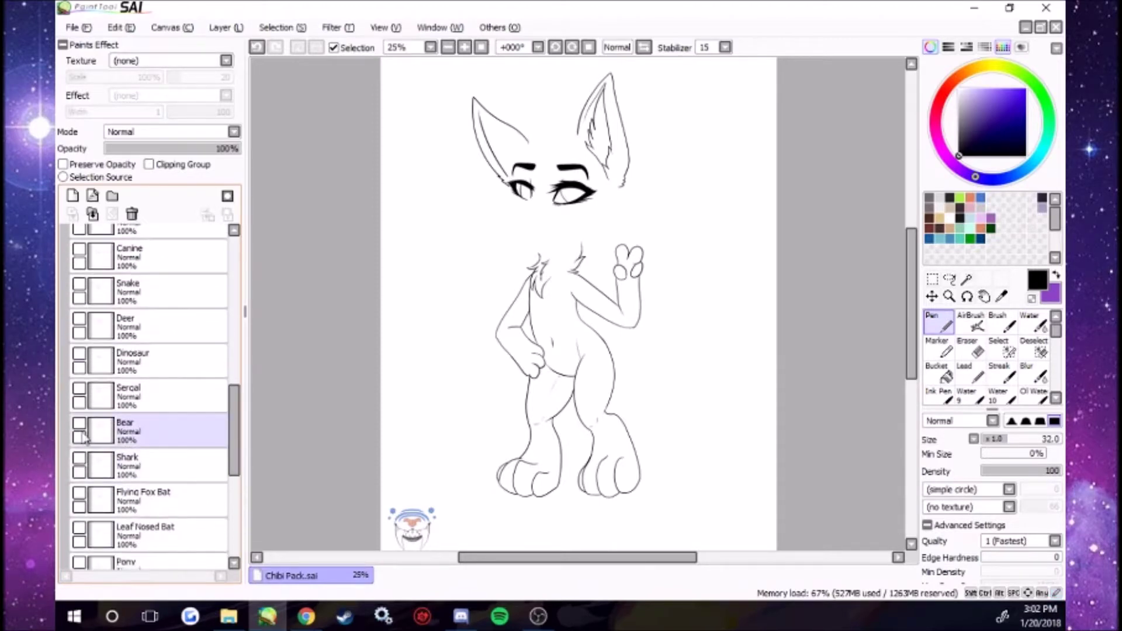
{"action": "left_click", "coordinate": [80, 464]}
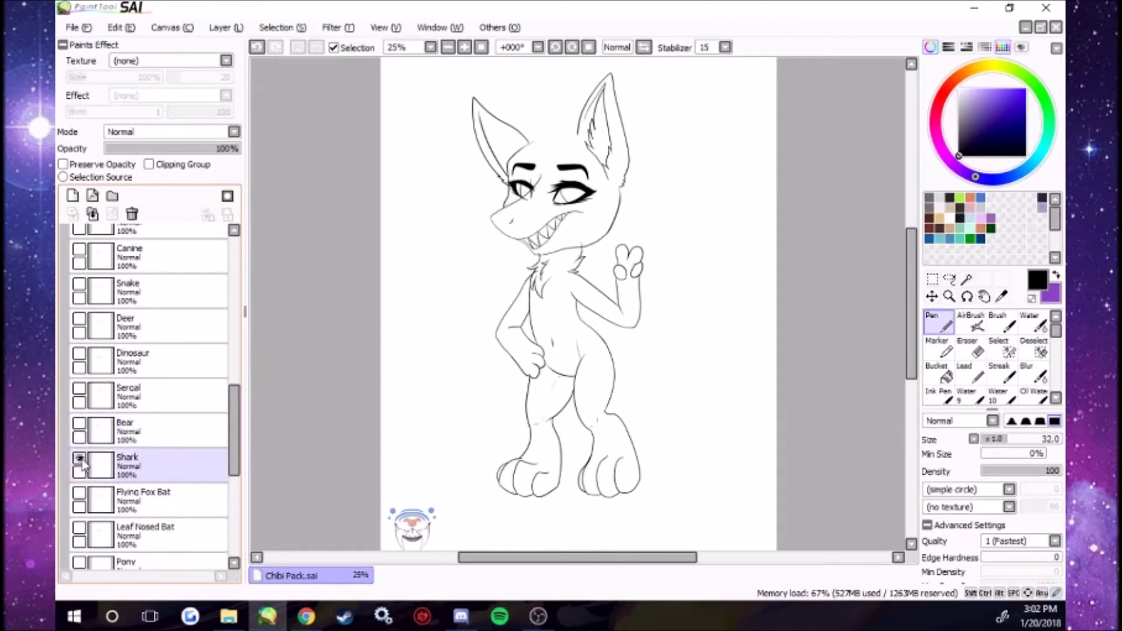
{"action": "left_click", "coordinate": [80, 459]}
Preview the Flying Fox Bat, Leaf Nosed Bat and Pony heads one at a time
{"action": "left_click", "coordinate": [87, 495]}
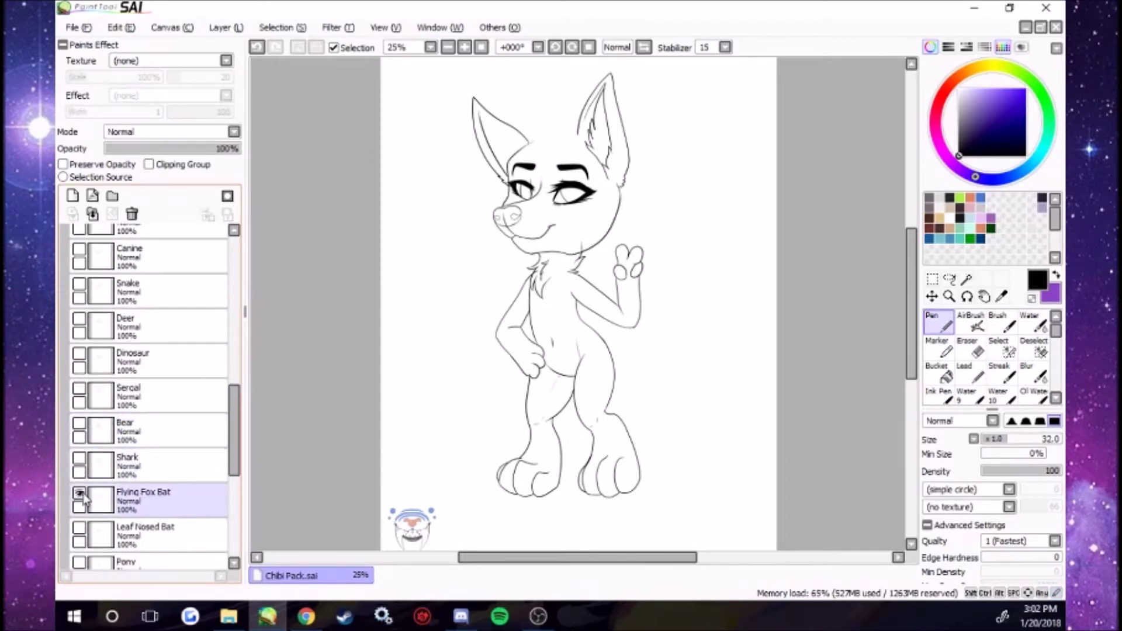
{"action": "left_click", "coordinate": [80, 494]}
{"action": "left_click", "coordinate": [88, 531]}
{"action": "left_click", "coordinate": [87, 563]}
{"action": "left_click", "coordinate": [79, 563]}
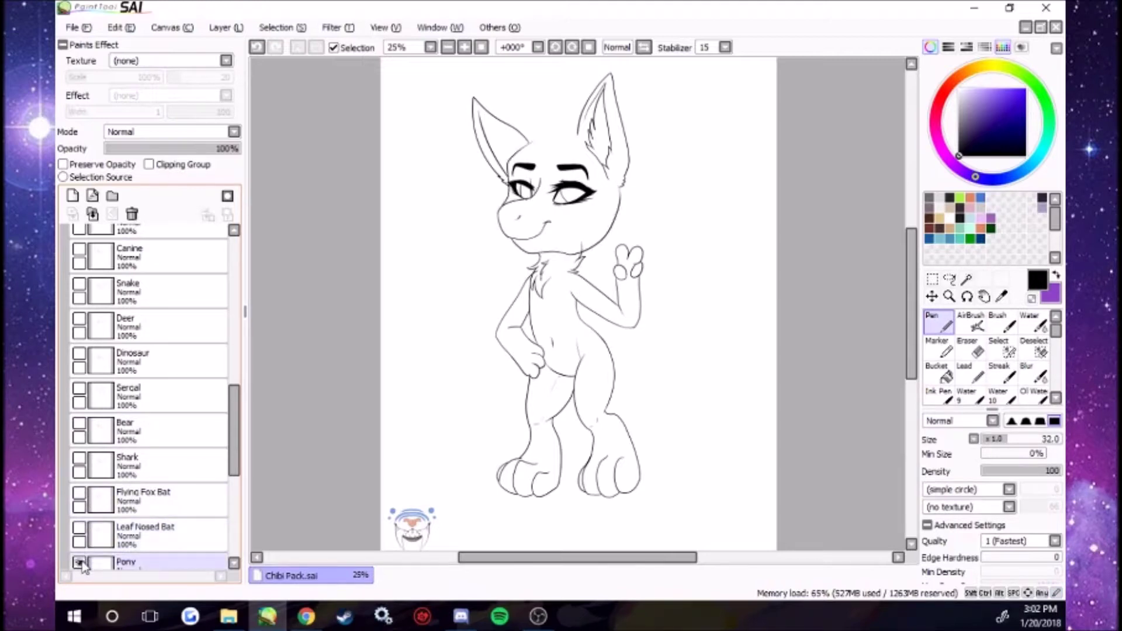
Preview the Feline and Drekkubus heads one at a time, hiding each again
{"action": "scroll", "coordinate": [90, 526], "scroll_direction": "down", "scroll_amount": 5}
{"action": "left_click", "coordinate": [86, 383]}
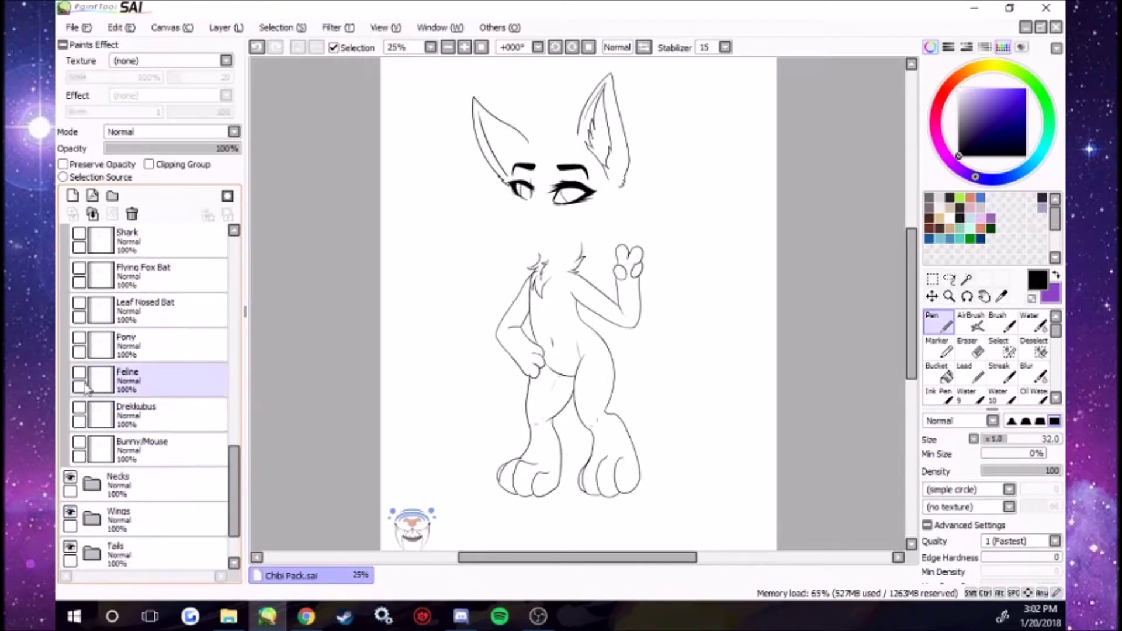
{"action": "left_click", "coordinate": [87, 405]}
{"action": "left_click", "coordinate": [79, 408]}
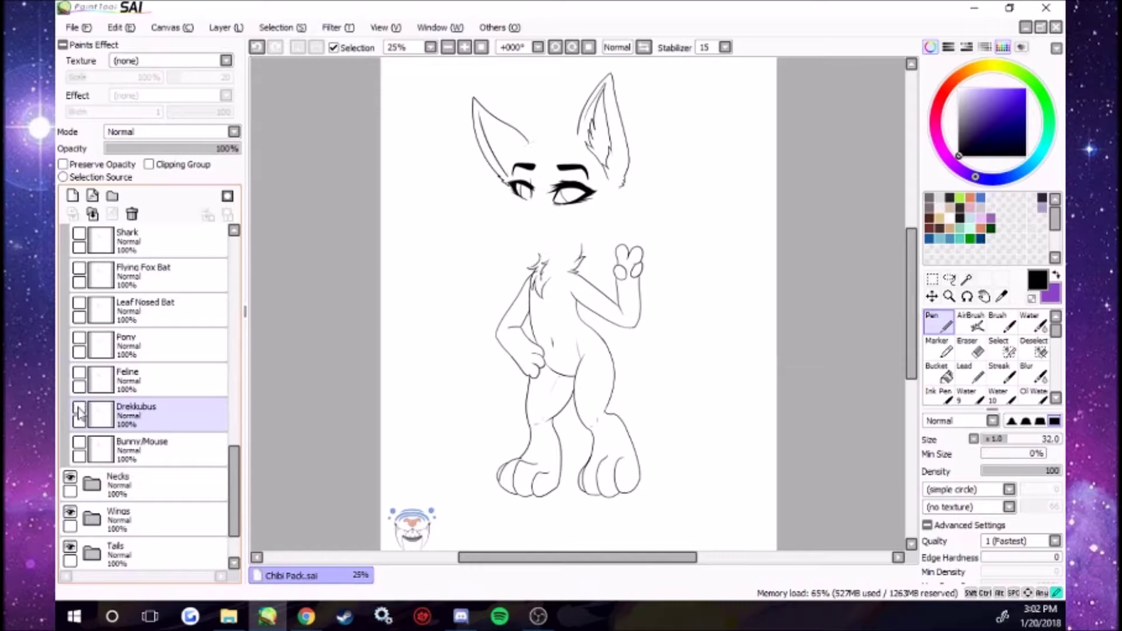
Preview the Bunny/Mouse head, hide it again and make the Canine head visible
{"action": "left_click", "coordinate": [88, 448]}
{"action": "left_click", "coordinate": [79, 443]}
{"action": "scroll", "coordinate": [83, 445], "scroll_direction": "up", "scroll_amount": 10}
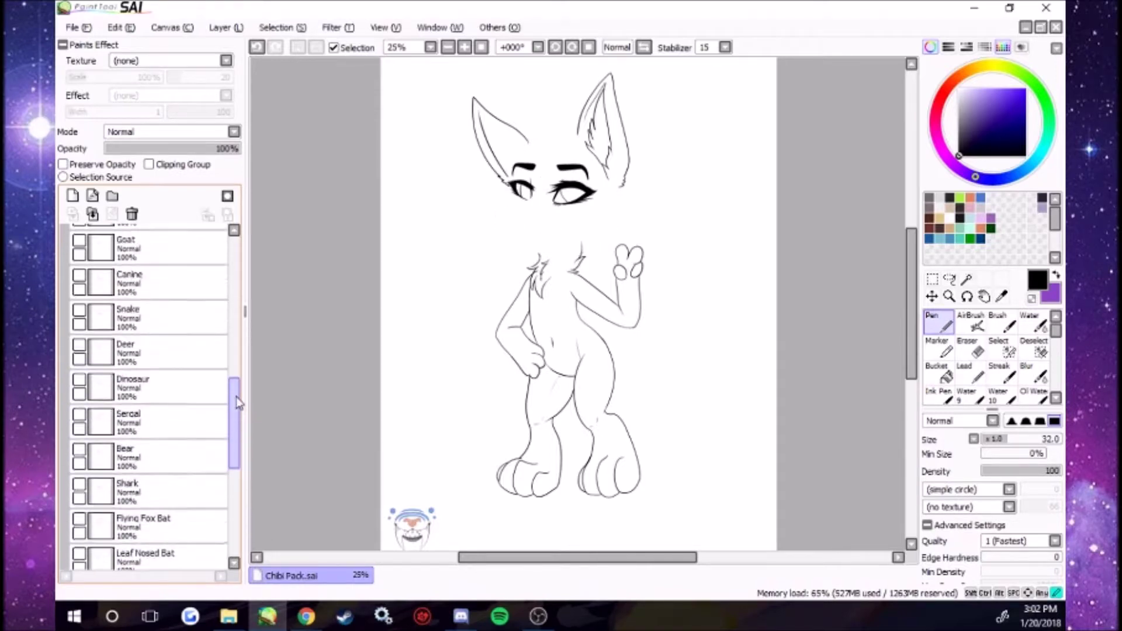
{"action": "left_click", "coordinate": [81, 412]}
{"action": "left_click", "coordinate": [80, 407]}
Collapse the Heads folder and expand the Necks folder
{"action": "left_click_drag", "start_coordinate": [235, 383], "coordinate": [221, 316]}
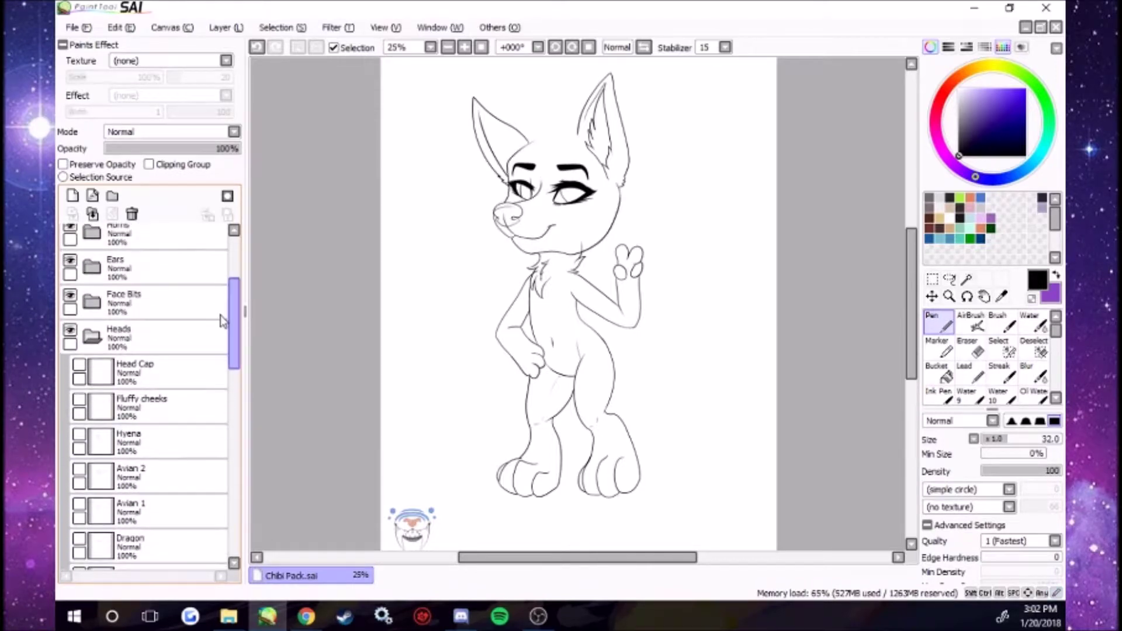
{"action": "left_click", "coordinate": [92, 337]}
{"action": "left_click", "coordinate": [165, 317]}
{"action": "left_click", "coordinate": [90, 375]}
Hide the Fluffy neck and preview the Cobra Hood, Thin and EXTRA FLUFF necks one at a time
{"action": "scroll", "coordinate": [221, 381], "scroll_direction": "down", "scroll_amount": 3}
{"action": "left_click", "coordinate": [81, 424]}
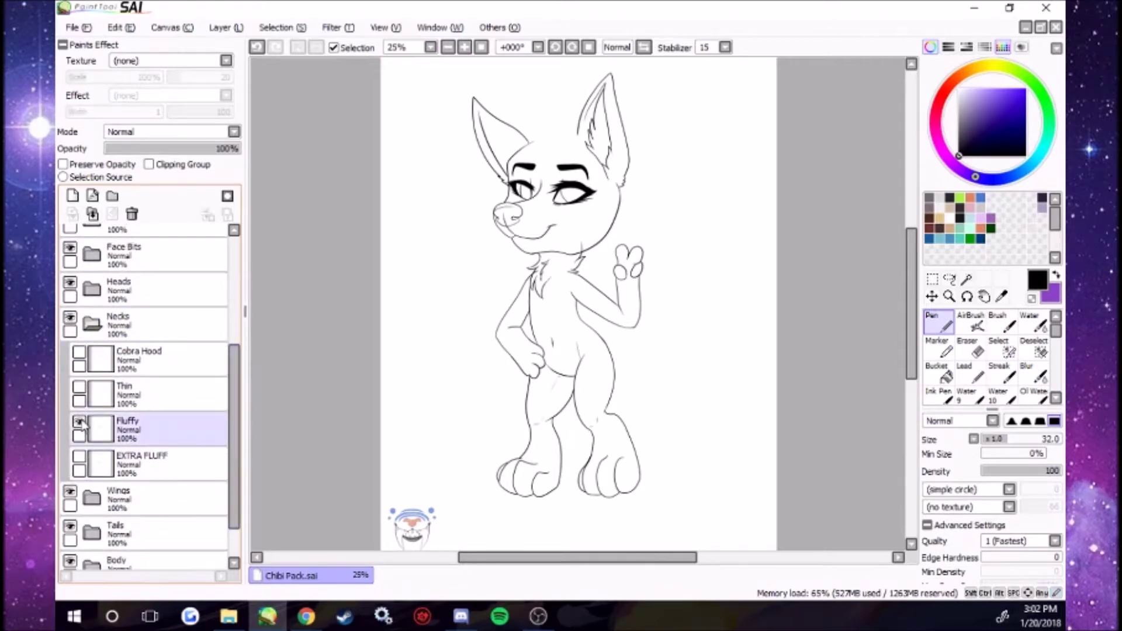
{"action": "left_click", "coordinate": [79, 421]}
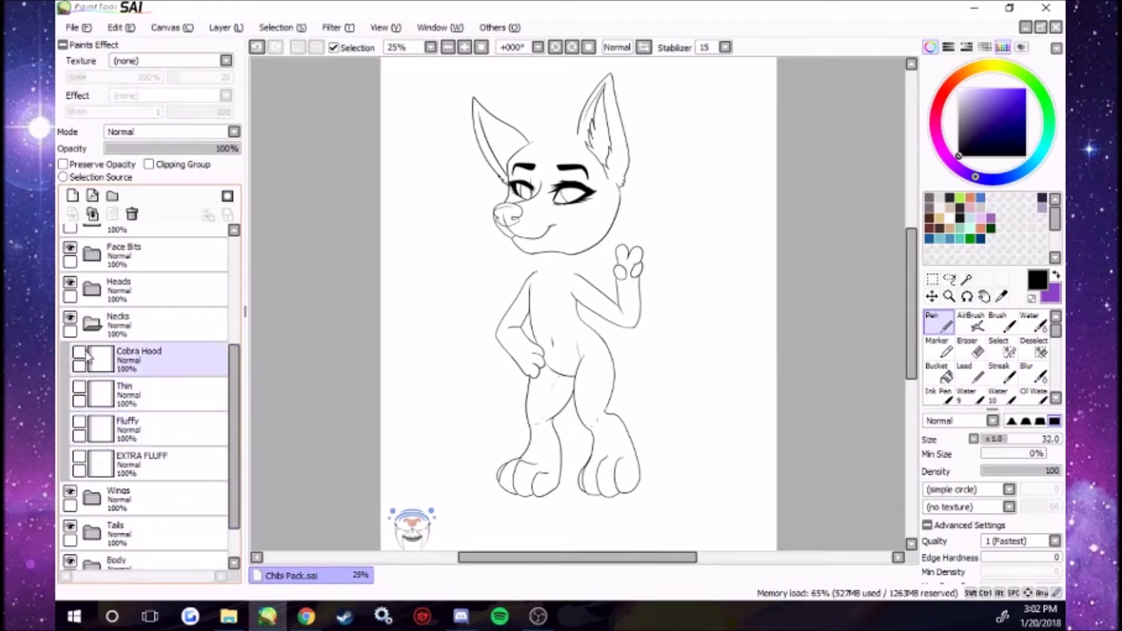
{"action": "left_click", "coordinate": [79, 354]}
{"action": "left_click", "coordinate": [79, 388]}
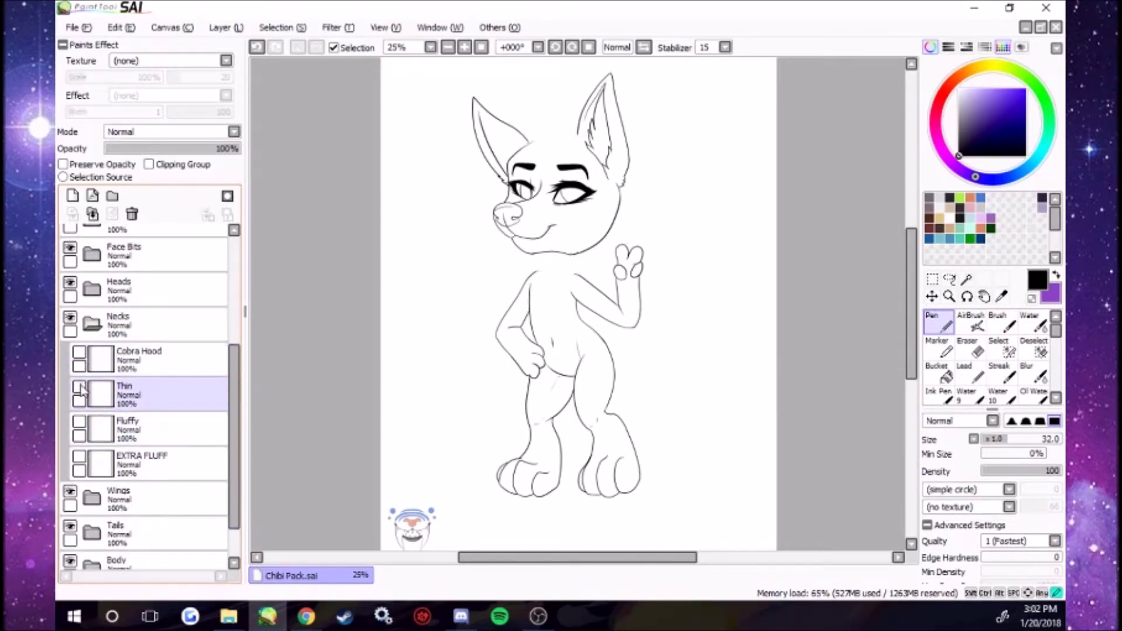
{"action": "left_click", "coordinate": [79, 388]}
{"action": "left_click", "coordinate": [88, 462]}
{"action": "left_click", "coordinate": [92, 336]}
Show the Fluffy neck again, and collapse the Necks folder in favour of the Wings folder
{"action": "left_click", "coordinate": [80, 422]}
{"action": "left_click", "coordinate": [93, 324]}
{"action": "left_click", "coordinate": [92, 359]}
{"action": "left_click_drag", "start_coordinate": [231, 356], "coordinate": [232, 393]}
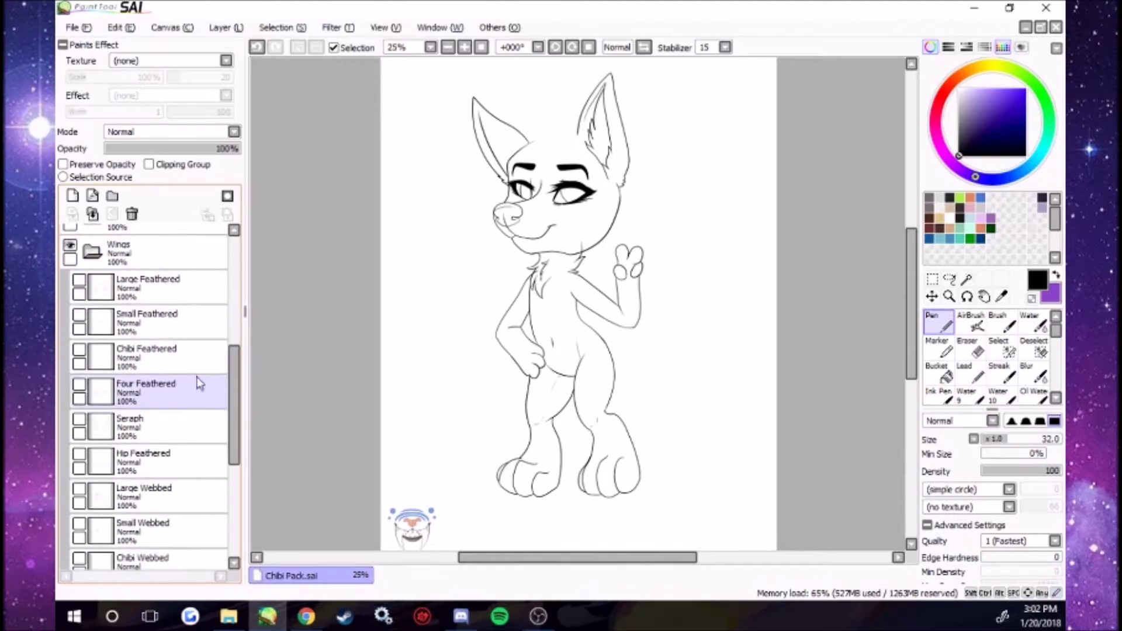
Preview the Large Feathered, Small Feathered and Chibi Feathered wings one at a time, hiding each again
{"action": "left_click", "coordinate": [79, 282]}
{"action": "left_click", "coordinate": [79, 281]}
{"action": "left_click", "coordinate": [85, 325]}
{"action": "left_click", "coordinate": [80, 316]}
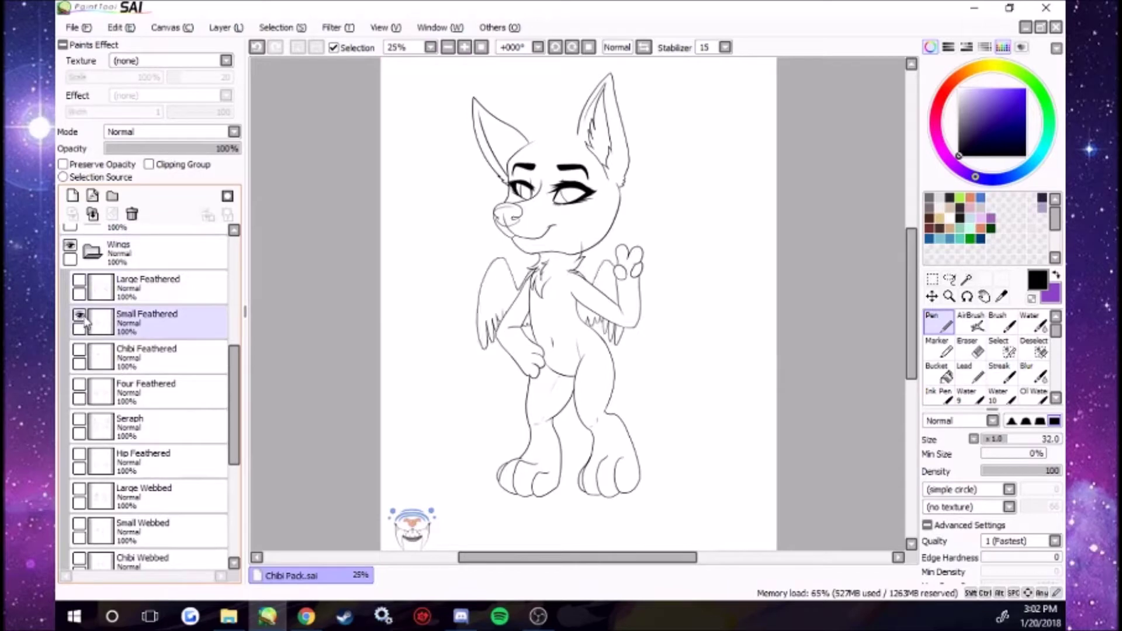
{"action": "left_click", "coordinate": [79, 315]}
{"action": "left_click", "coordinate": [85, 359]}
{"action": "left_click", "coordinate": [79, 351]}
{"action": "left_click", "coordinate": [79, 351]}
Preview the Four Feathered, Seraph and Hip Feathered wings one at a time, hiding each again
{"action": "left_click", "coordinate": [84, 394]}
{"action": "left_click", "coordinate": [79, 386]}
{"action": "left_click", "coordinate": [79, 385]}
{"action": "left_click", "coordinate": [85, 429]}
{"action": "left_click", "coordinate": [79, 421]}
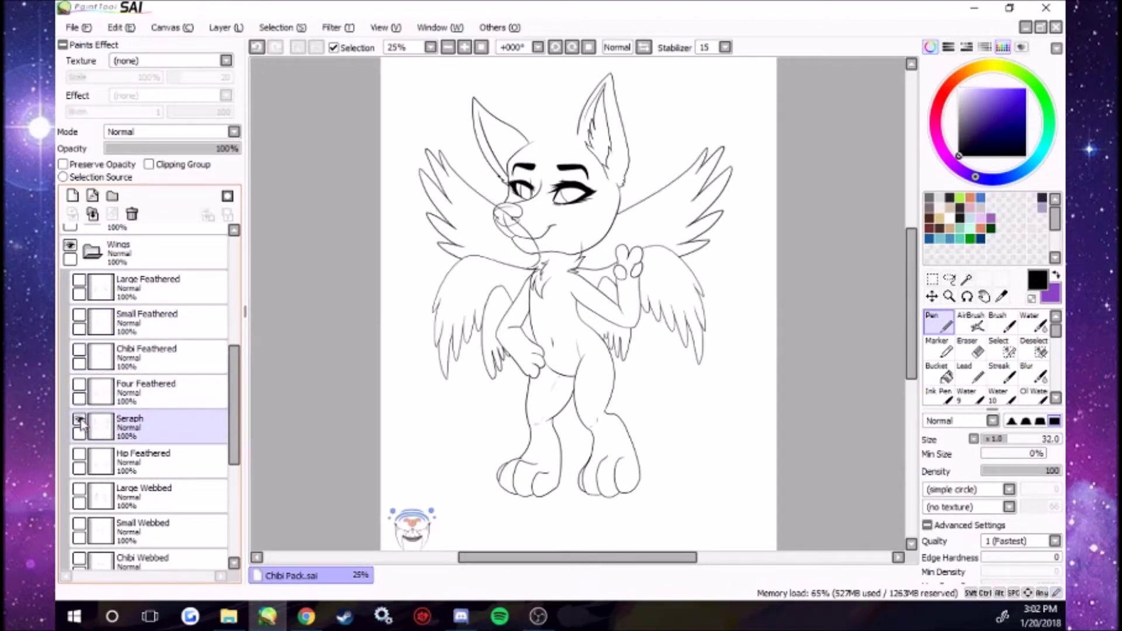
{"action": "left_click", "coordinate": [80, 422]}
{"action": "left_click", "coordinate": [86, 462]}
Preview the Large Webbed and Small Webbed wings one at a time, hiding each again
{"action": "left_click", "coordinate": [96, 494]}
{"action": "left_click", "coordinate": [80, 491]}
{"action": "left_click", "coordinate": [80, 490]}
{"action": "left_click", "coordinate": [86, 532]}
{"action": "left_click", "coordinate": [79, 525]}
{"action": "left_click", "coordinate": [79, 525]}
Preview the Chibi Webbed, Hip Webbed and 4 Webbed wings one at a time, hiding each again
{"action": "left_click", "coordinate": [94, 560]}
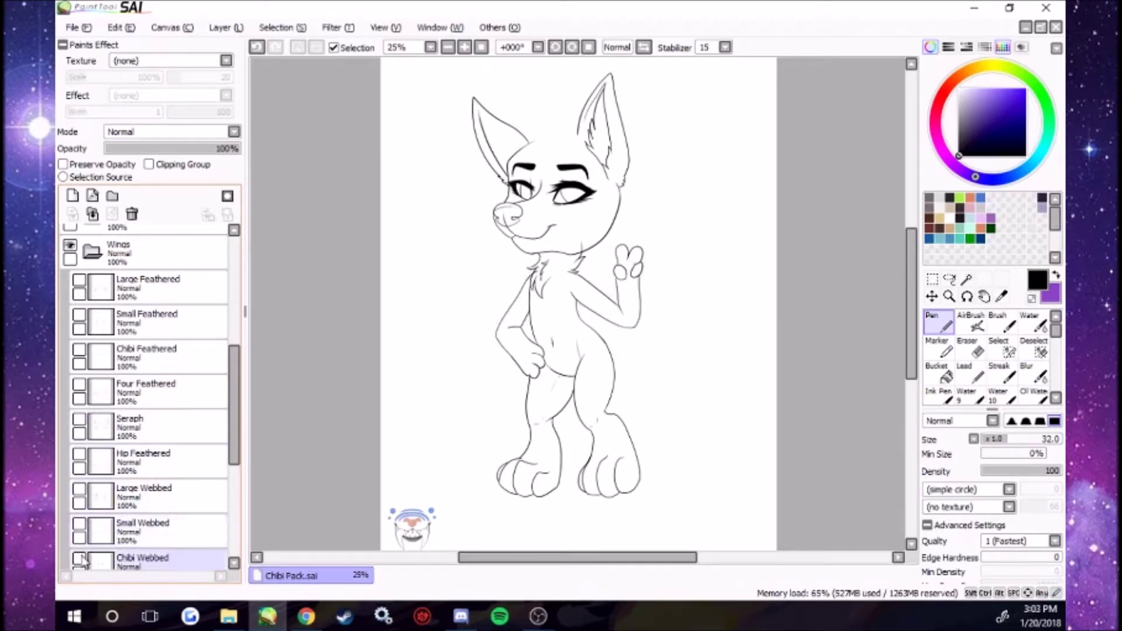
{"action": "left_click", "coordinate": [80, 560]}
{"action": "scroll", "coordinate": [87, 549], "scroll_direction": "down", "scroll_amount": 5}
{"action": "left_click", "coordinate": [79, 373]}
{"action": "left_click", "coordinate": [87, 415]}
{"action": "left_click", "coordinate": [80, 407]}
{"action": "left_click", "coordinate": [79, 407]}
{"action": "left_click", "coordinate": [82, 449]}
{"action": "left_click", "coordinate": [81, 445]}
{"action": "left_click", "coordinate": [80, 445]}
Preview the Buggie and Monarch wings one at a time, hiding each again
{"action": "left_click", "coordinate": [80, 484]}
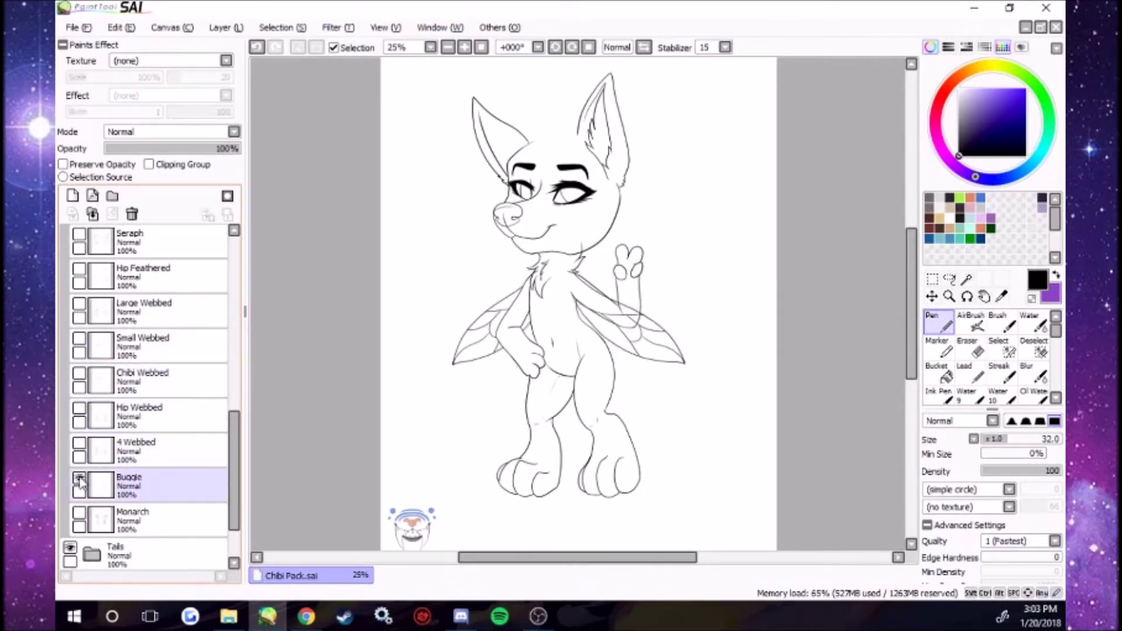
{"action": "left_click", "coordinate": [80, 480]}
{"action": "left_click", "coordinate": [81, 518]}
{"action": "left_click", "coordinate": [81, 514]}
{"action": "left_click", "coordinate": [80, 514]}
Collapse the Wings folder and expand the Tails folder
{"action": "left_click", "coordinate": [223, 461]}
{"action": "left_click_drag", "start_coordinate": [234, 462], "coordinate": [237, 364]}
{"action": "left_click", "coordinate": [93, 351]}
{"action": "left_click", "coordinate": [92, 386]}
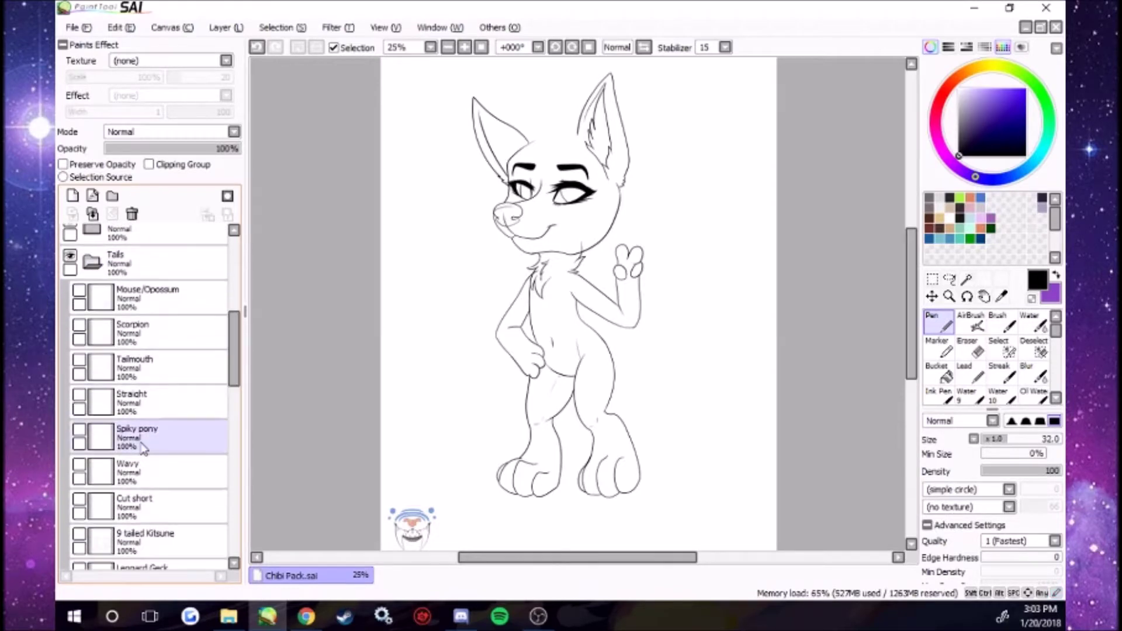
Preview the Mouse/Opossum, Scorpion and Tailmouth tails one at a time, hiding each again
{"action": "left_click", "coordinate": [83, 303]}
{"action": "left_click", "coordinate": [80, 290]}
{"action": "left_click", "coordinate": [85, 334]}
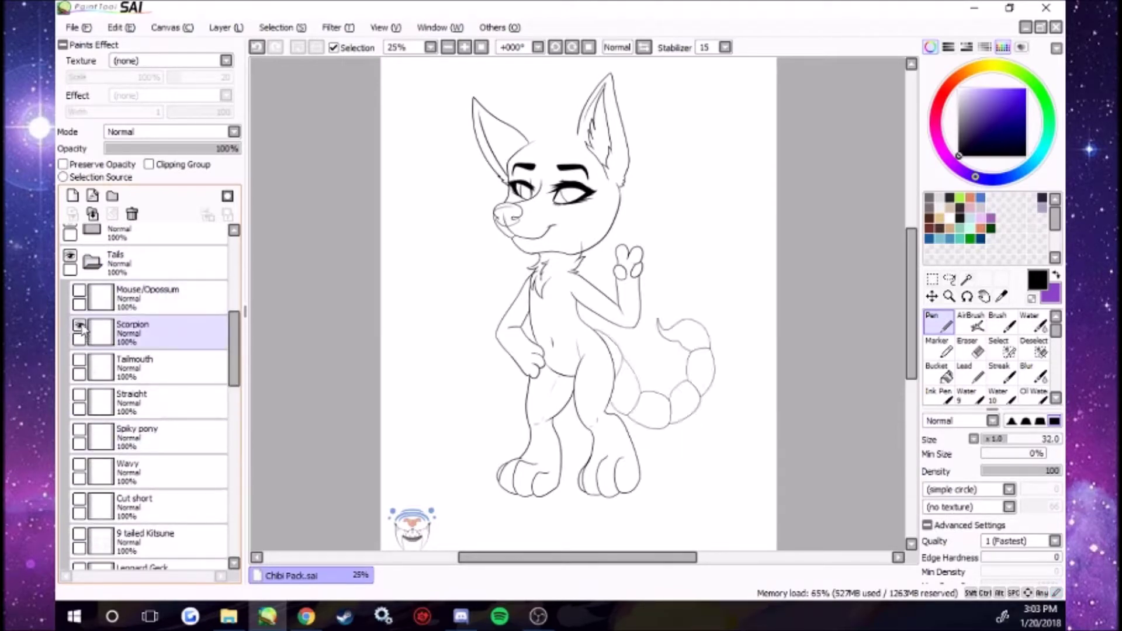
{"action": "left_click", "coordinate": [83, 371]}
{"action": "left_click", "coordinate": [80, 360]}
{"action": "left_click", "coordinate": [80, 360]}
Preview the Straight, Spiky pony and Wavy tails one at a time, hiding each again
{"action": "left_click", "coordinate": [80, 400]}
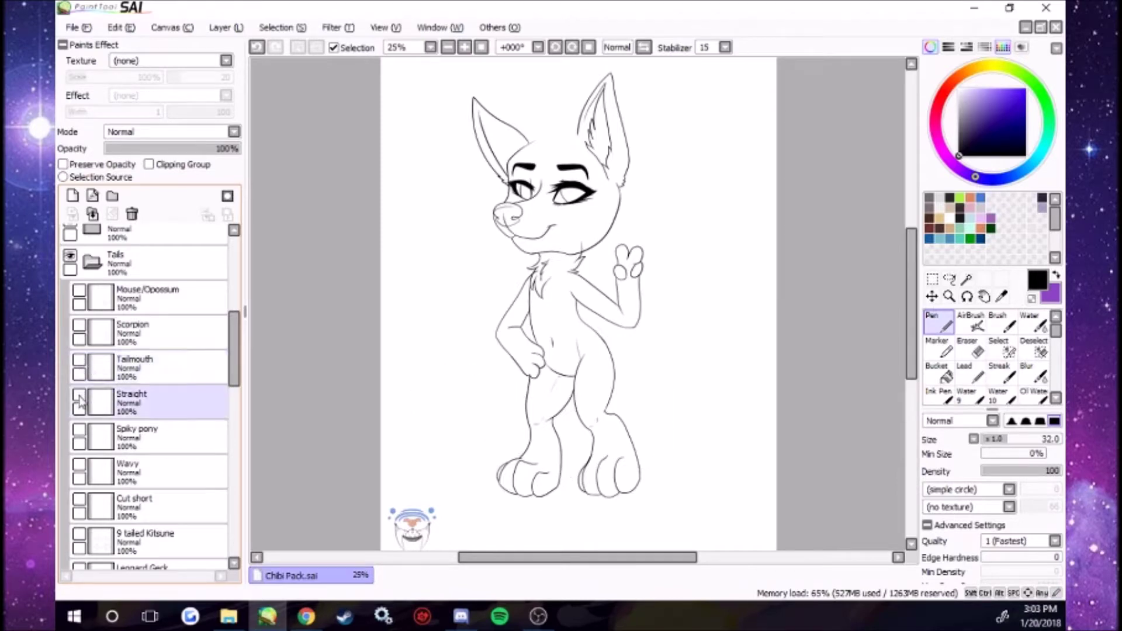
{"action": "left_click", "coordinate": [80, 395]}
{"action": "left_click", "coordinate": [81, 432]}
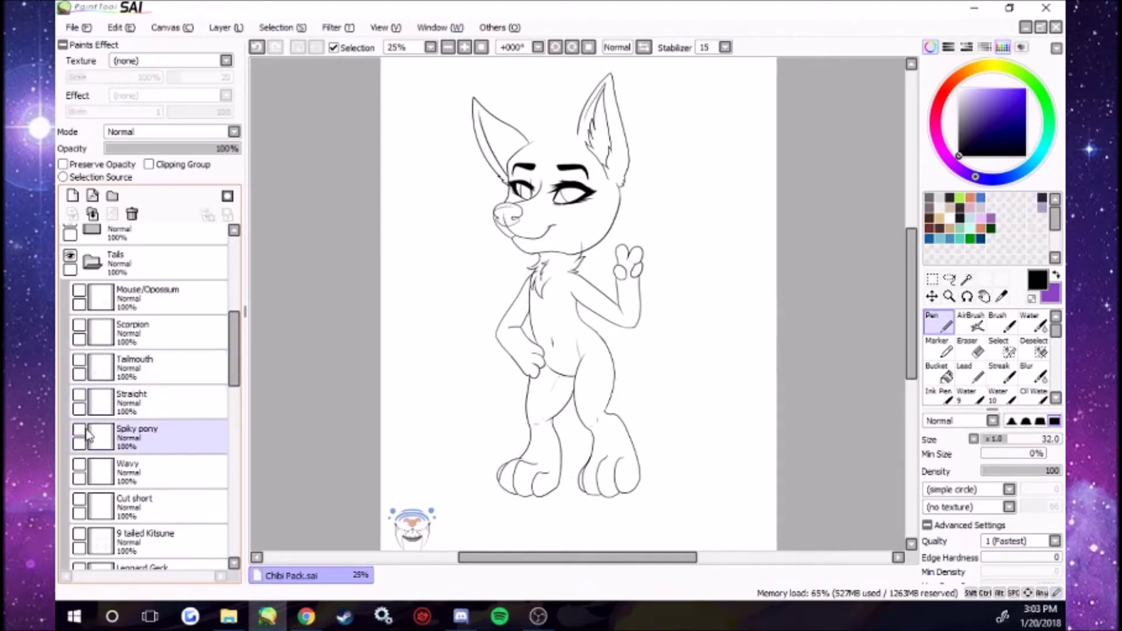
{"action": "left_click", "coordinate": [83, 470]}
{"action": "left_click", "coordinate": [79, 464]}
{"action": "left_click", "coordinate": [79, 465]}
Preview the Cut short and 9 tailed Kitsune tails one at a time, hiding each again
{"action": "left_click", "coordinate": [80, 502]}
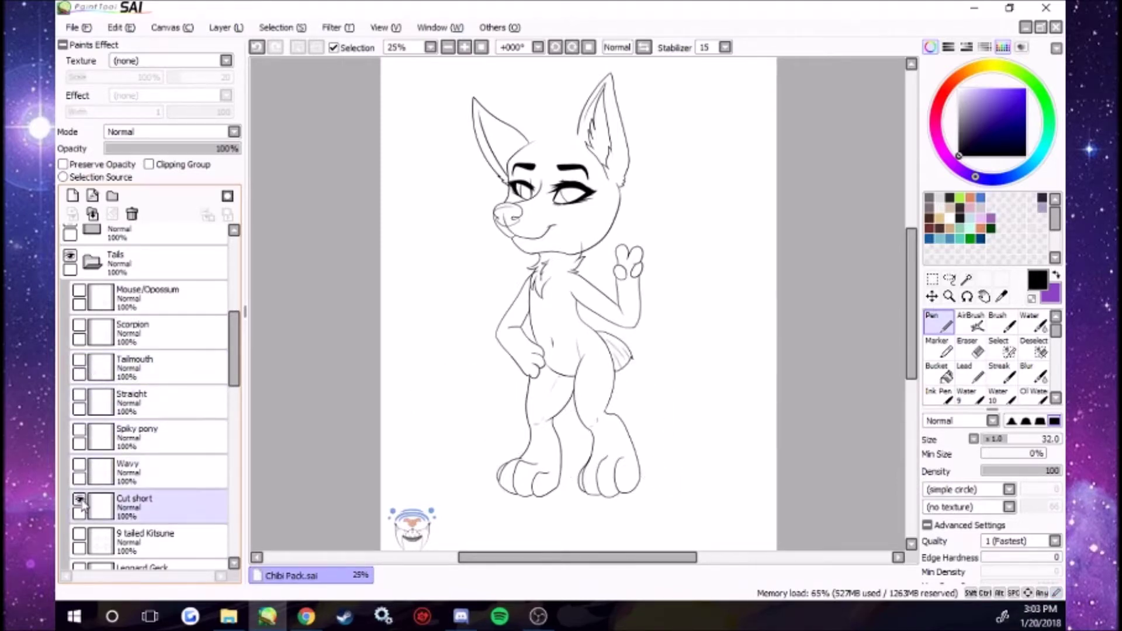
{"action": "left_click", "coordinate": [79, 500]}
{"action": "left_click", "coordinate": [80, 534]}
{"action": "left_click", "coordinate": [80, 535]}
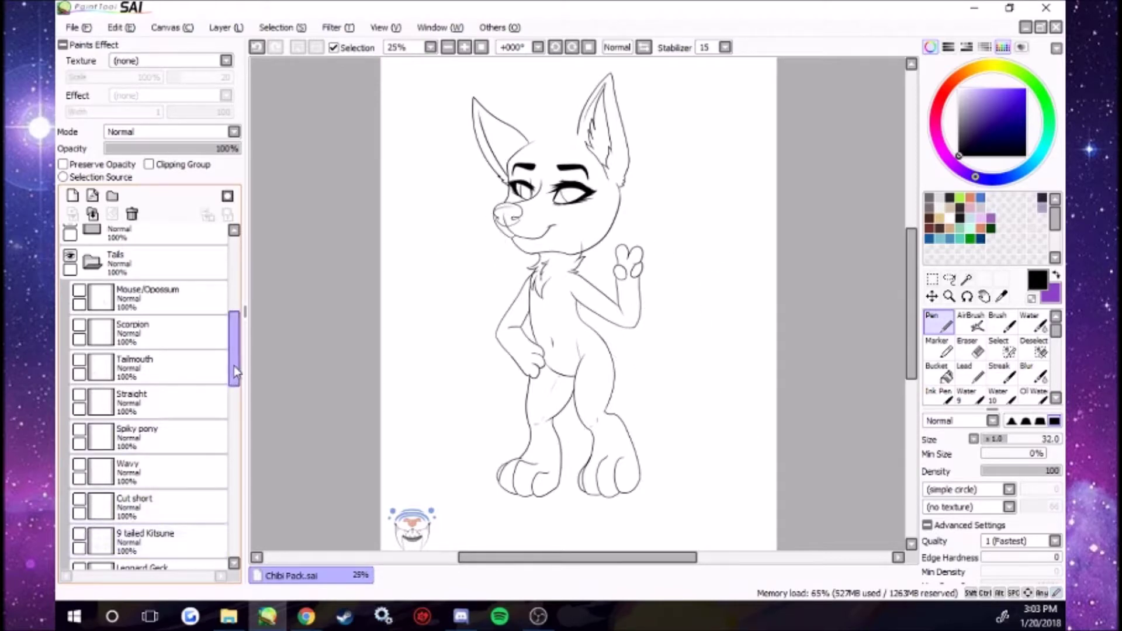
Preview the Leopard Geck, Doggo and Sheeb/husky tails one at a time
{"action": "left_click_drag", "start_coordinate": [236, 369], "coordinate": [237, 408]}
{"action": "left_click", "coordinate": [78, 406]}
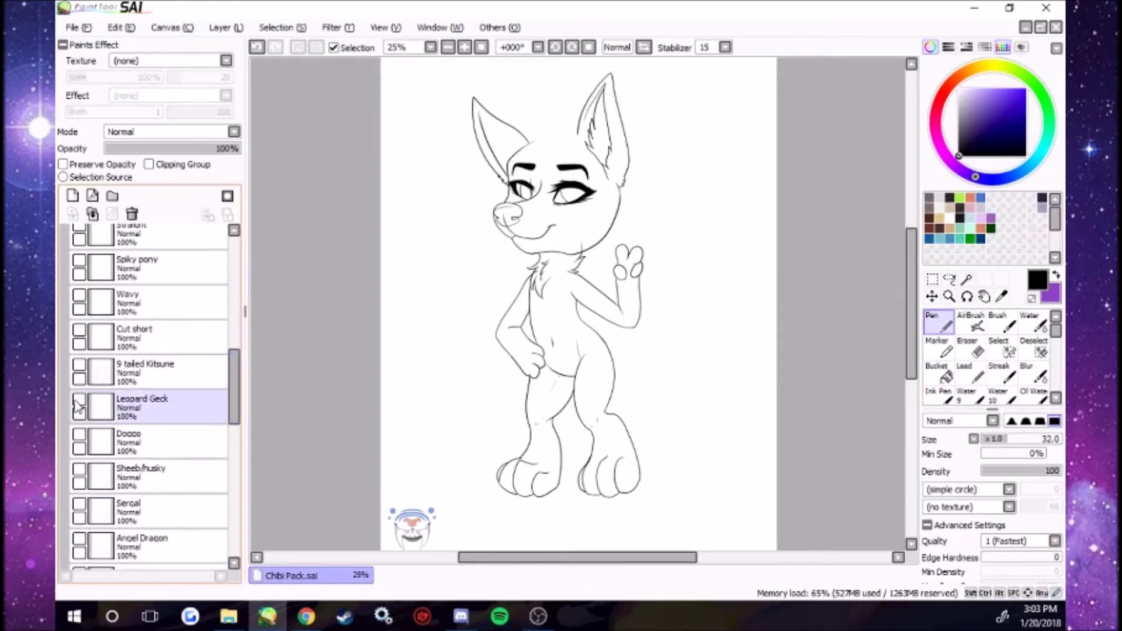
{"action": "left_click", "coordinate": [80, 436]}
{"action": "left_click", "coordinate": [80, 471]}
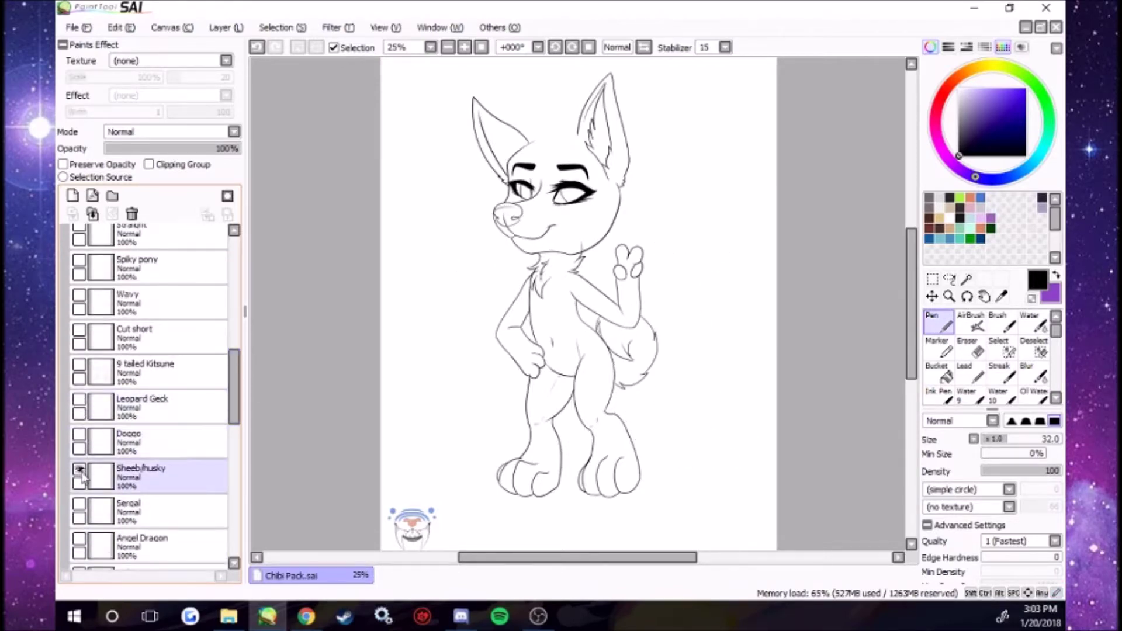
Preview the Sergal, Angel Dragon and Fight Nury tails one at a time
{"action": "left_click", "coordinate": [80, 506]}
{"action": "left_click", "coordinate": [80, 540]}
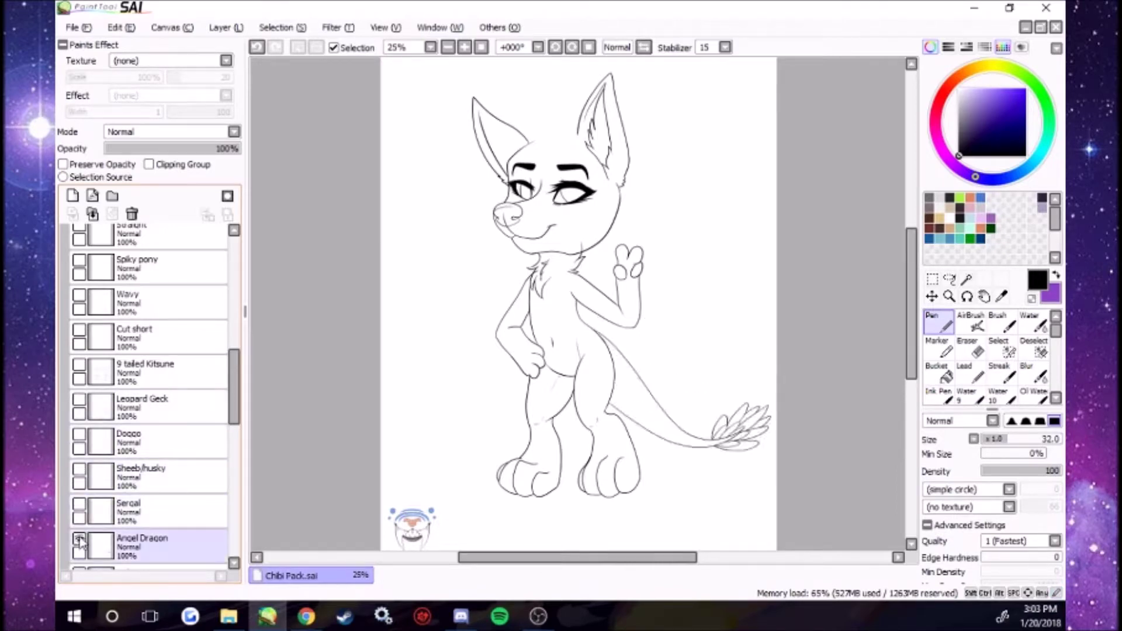
{"action": "scroll", "coordinate": [82, 467], "scroll_direction": "down", "scroll_amount": 3}
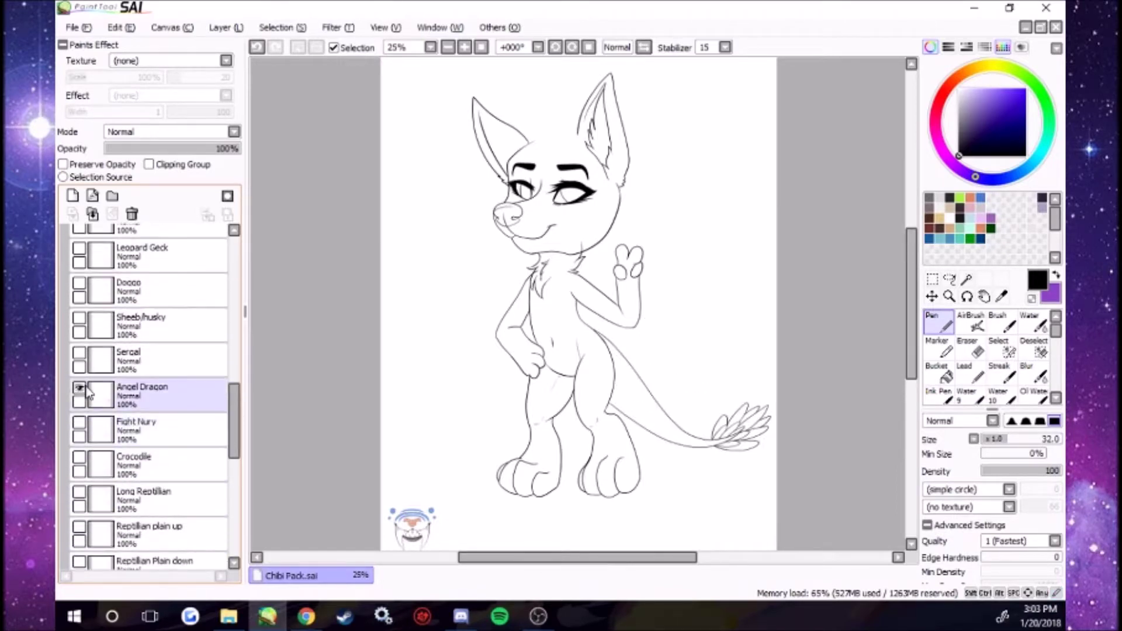
{"action": "left_click", "coordinate": [81, 429]}
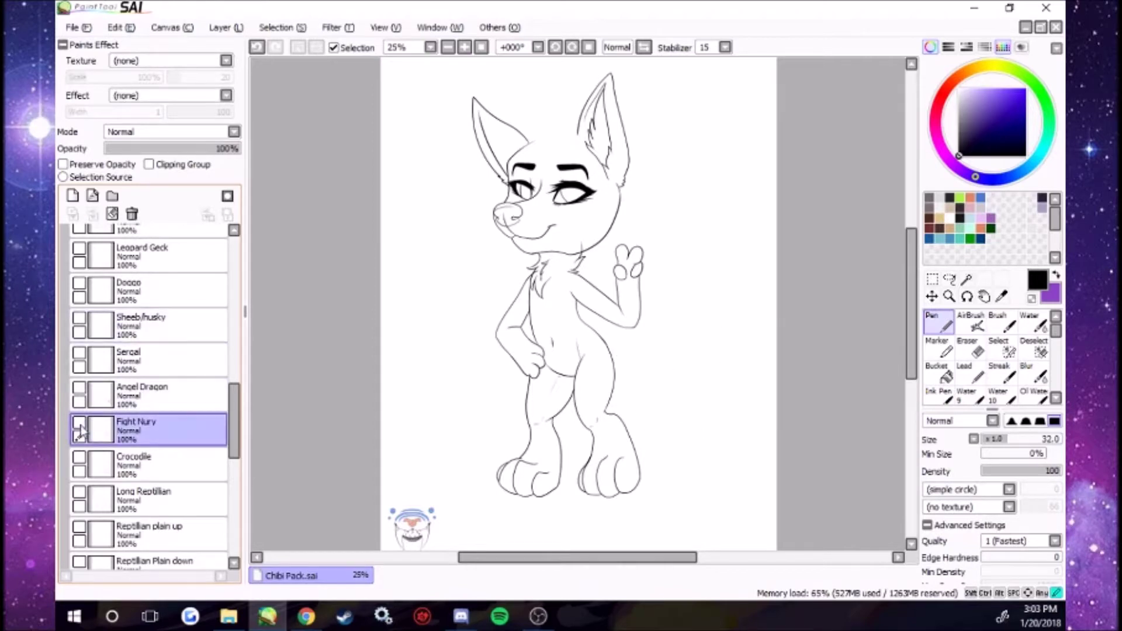
Preview the Crocodile, Long Reptillian, Reptillian plain up, Reptillian Plain down and Drekkubus tails one at a time
{"action": "left_click", "coordinate": [80, 458]}
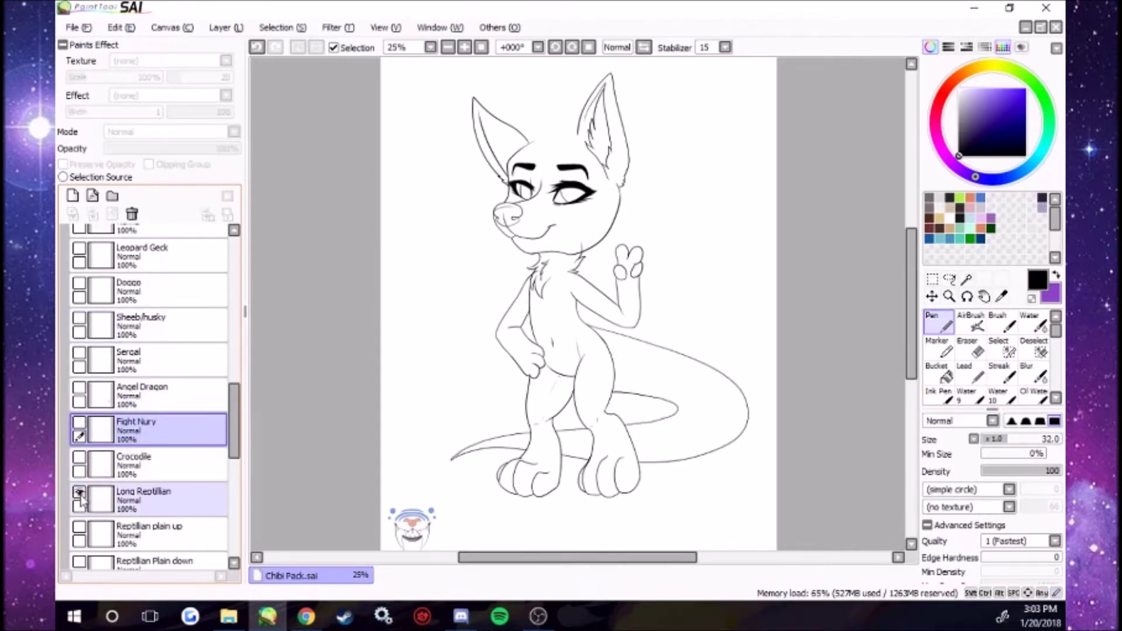
{"action": "left_click", "coordinate": [80, 527]}
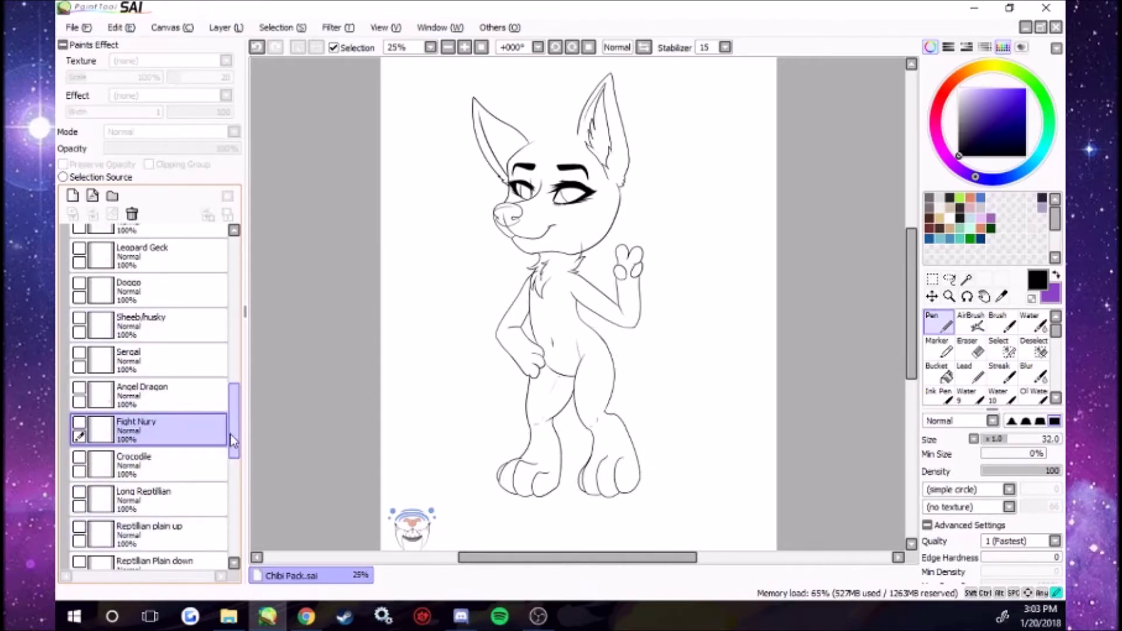
{"action": "scroll", "coordinate": [122, 485], "scroll_direction": "down", "scroll_amount": 3}
{"action": "left_click", "coordinate": [80, 441]}
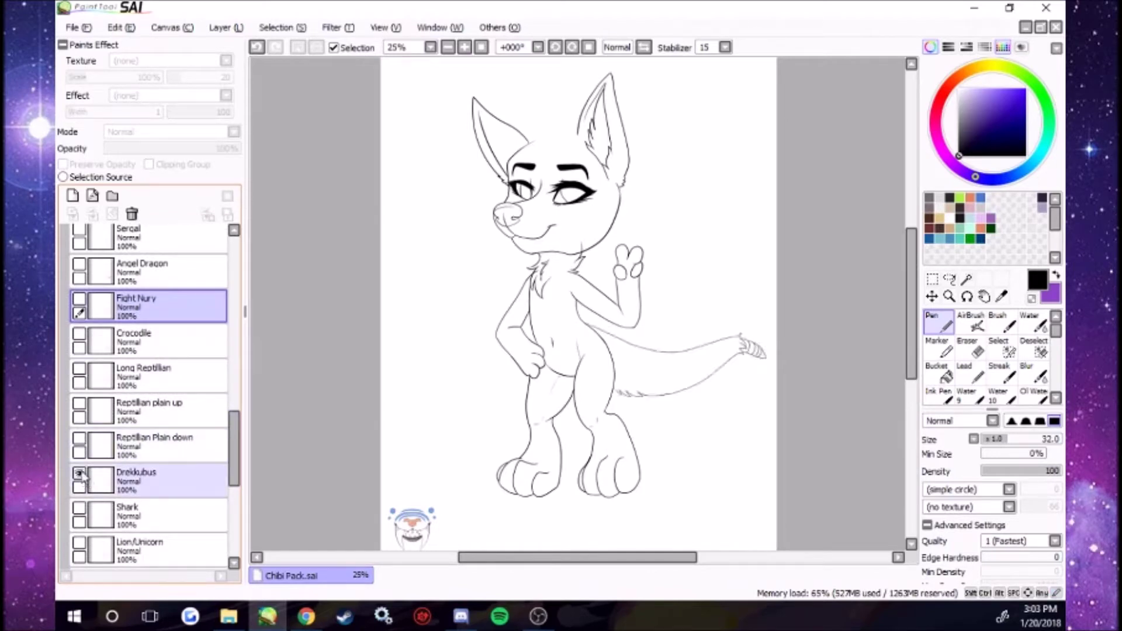
{"action": "left_click", "coordinate": [79, 472]}
Preview the Shark and Lion/Unicorn tails one at a time, hiding each again
{"action": "left_click", "coordinate": [80, 507]}
{"action": "left_click", "coordinate": [79, 508]}
{"action": "left_click", "coordinate": [79, 543]}
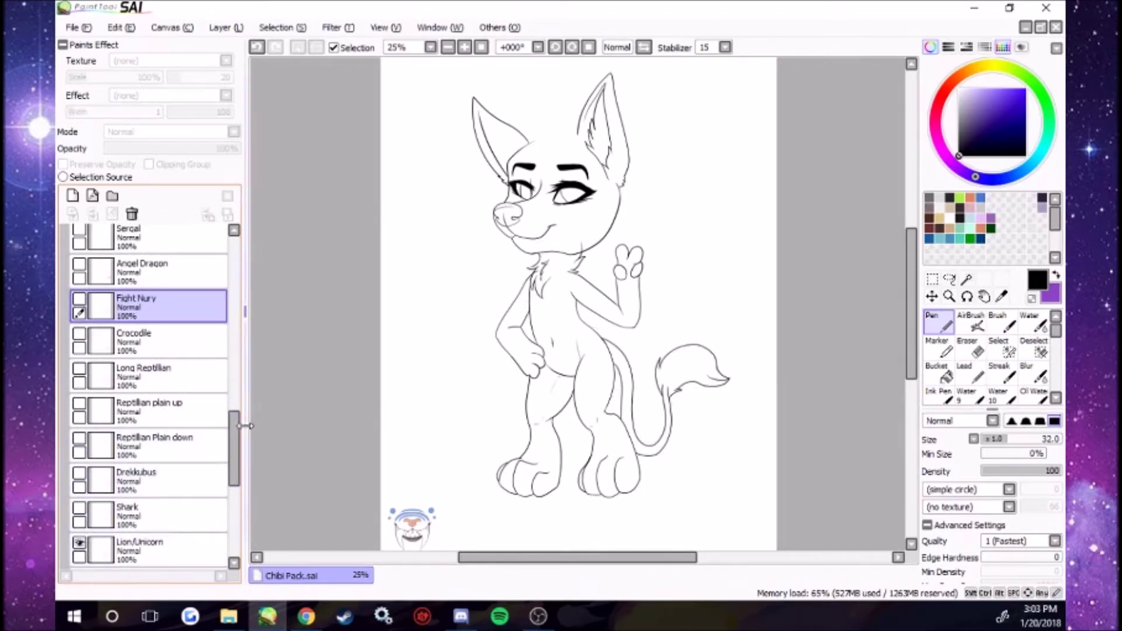
{"action": "scroll", "coordinate": [232, 489], "scroll_direction": "down", "scroll_amount": 5}
{"action": "scroll", "coordinate": [232, 489], "scroll_direction": "down", "scroll_amount": 1}
{"action": "left_click", "coordinate": [79, 317]}
Preview the Long and slim and Bunny tails one at a time, hiding each again
{"action": "left_click", "coordinate": [79, 352]}
{"action": "left_click", "coordinate": [79, 352]}
{"action": "left_click", "coordinate": [79, 422]}
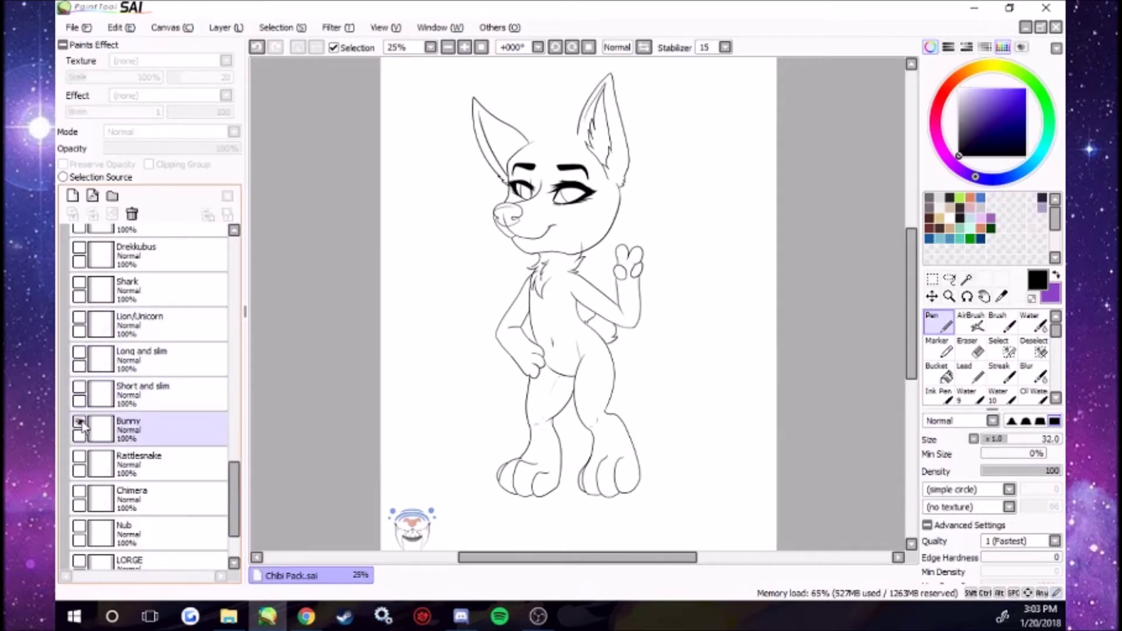
{"action": "left_click", "coordinate": [80, 422]}
Preview the Rattlesnake, Chimera, Nub and LORGE tails one at a time
{"action": "left_click", "coordinate": [80, 457]}
{"action": "left_click", "coordinate": [86, 497]}
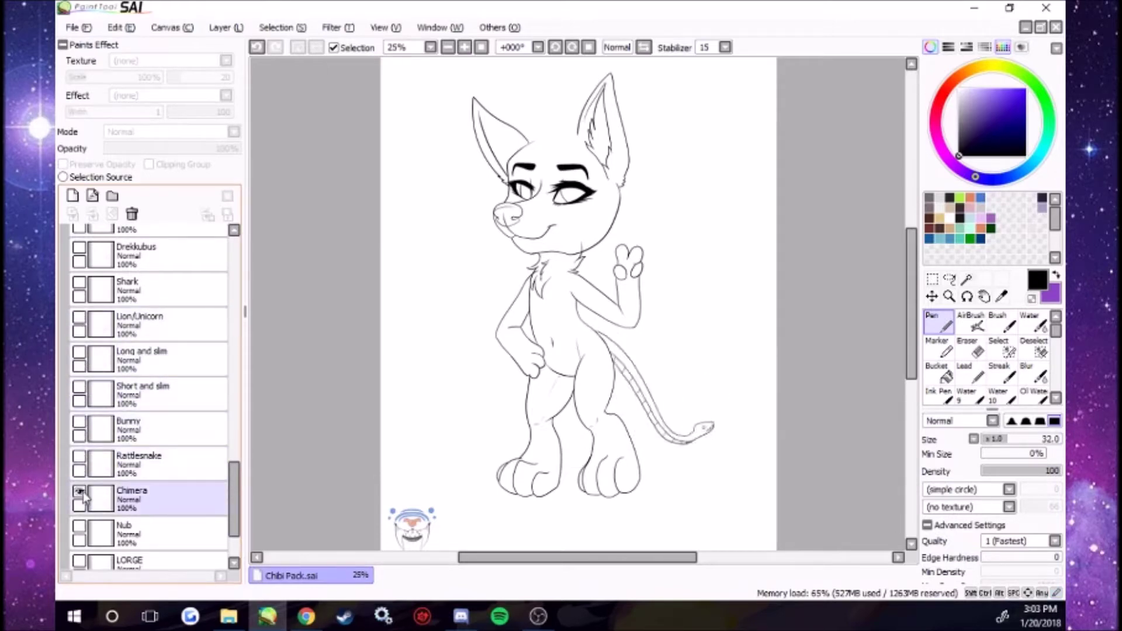
{"action": "left_click", "coordinate": [80, 526]}
{"action": "left_click", "coordinate": [80, 562]}
Return to the start of the tail layers and collapse the Tails folder
{"action": "left_click_drag", "start_coordinate": [234, 477], "coordinate": [198, 331]}
{"action": "left_click", "coordinate": [79, 519]}
{"action": "left_click", "coordinate": [94, 329]}
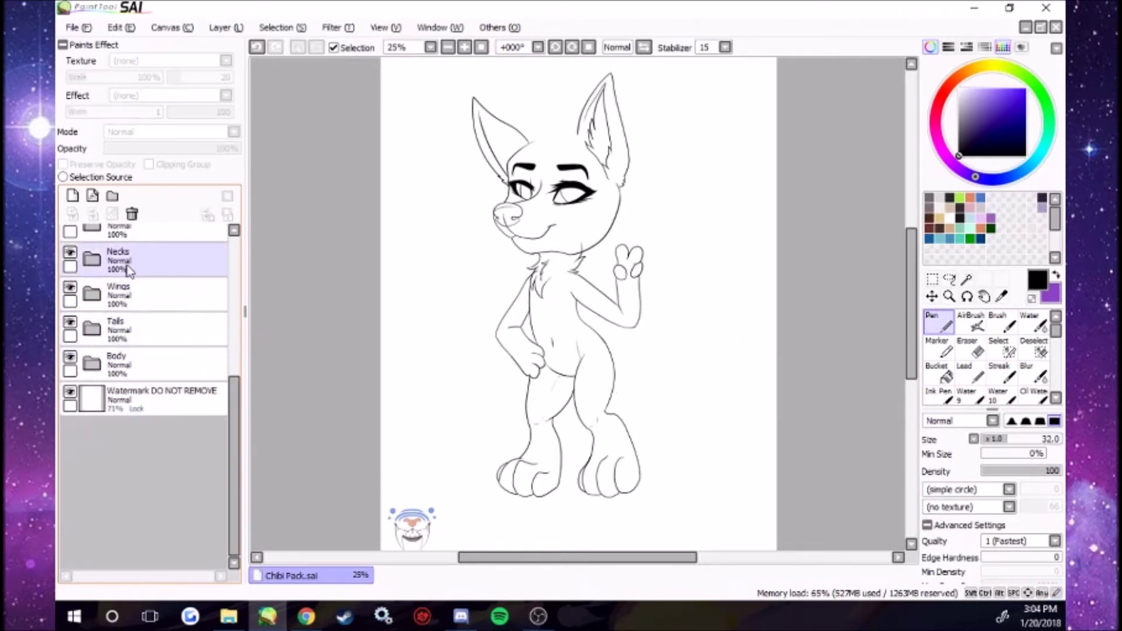
Expand the Body folder and the Extras folder inside it
{"action": "left_click", "coordinate": [94, 363]}
{"action": "left_click_drag", "start_coordinate": [233, 377], "coordinate": [233, 403]}
{"action": "left_click", "coordinate": [100, 348]}
{"action": "left_click", "coordinate": [101, 379]}
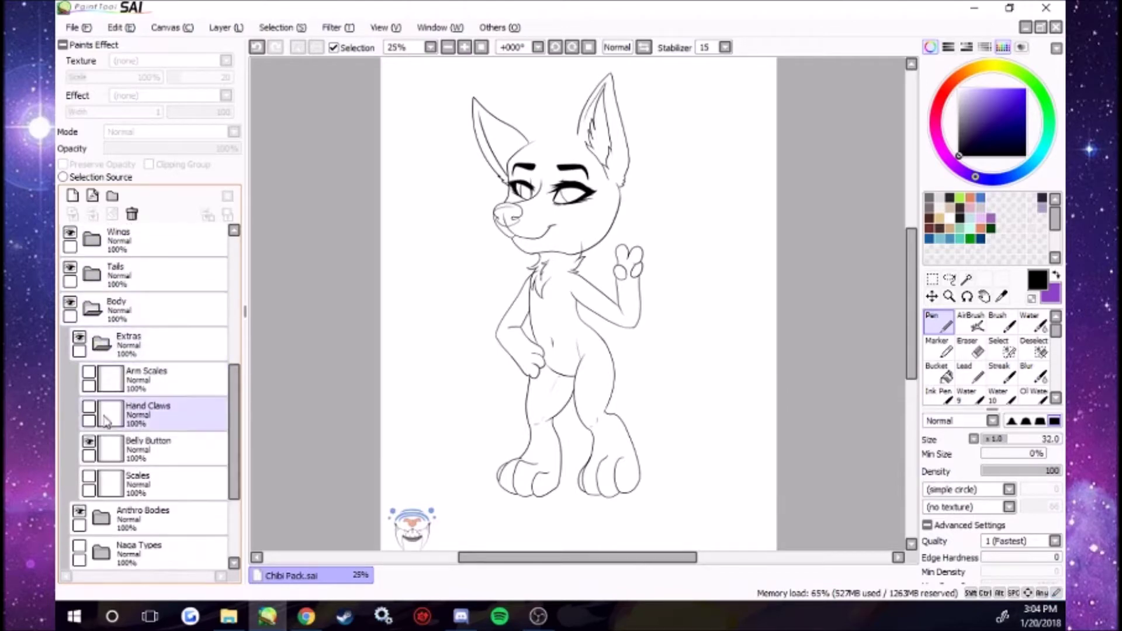
Preview the Scales, Belly Button, Hand Claws and Arm Scales body extras by toggling each one's visibility
{"action": "left_click", "coordinate": [103, 517]}
{"action": "left_click", "coordinate": [100, 482]}
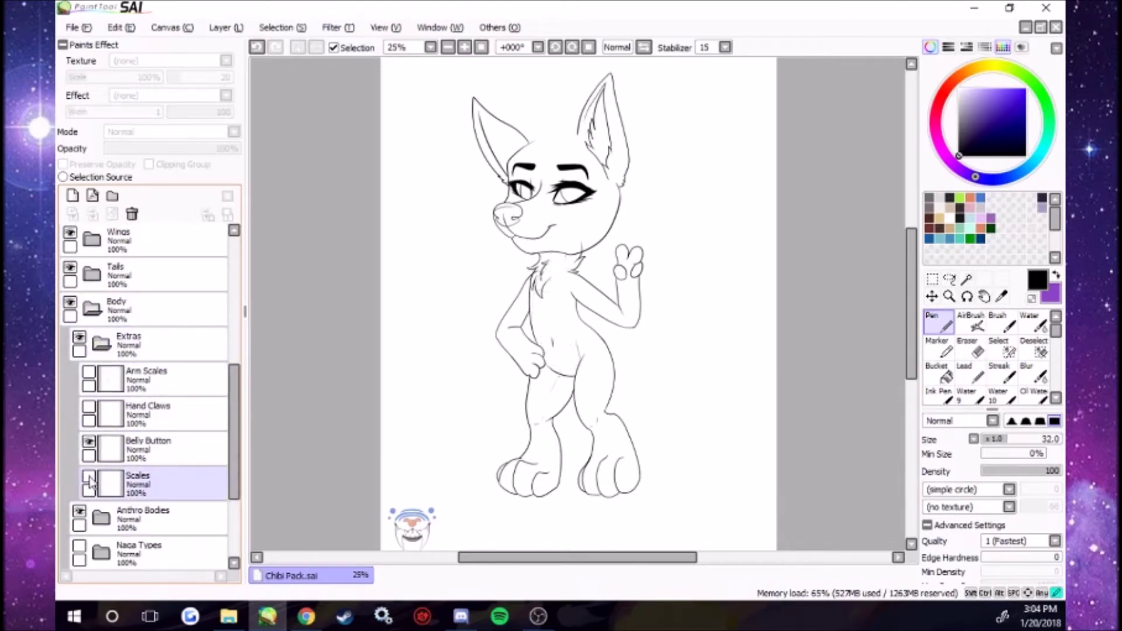
{"action": "left_click", "coordinate": [94, 441]}
{"action": "left_click", "coordinate": [93, 411]}
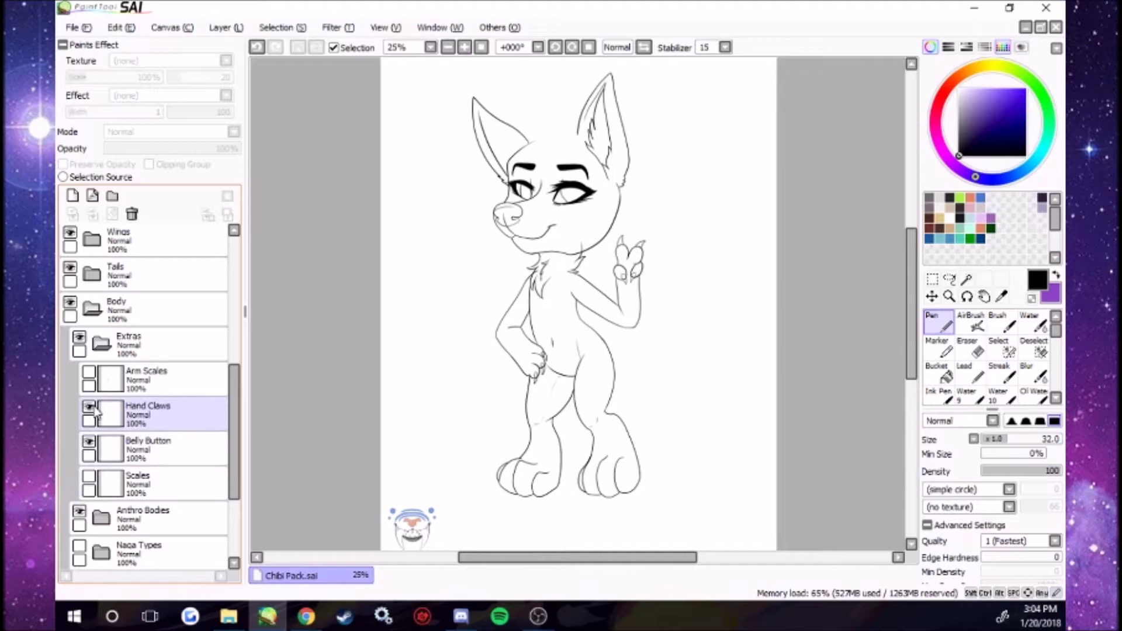
{"action": "left_click", "coordinate": [89, 373]}
{"action": "left_click", "coordinate": [124, 337]}
{"action": "left_click", "coordinate": [90, 373]}
Collapse the Extras folder and expand the Anthro Bodies folder
{"action": "left_click", "coordinate": [101, 345]}
{"action": "left_click", "coordinate": [100, 382]}
{"action": "scroll", "coordinate": [234, 433], "scroll_direction": "down", "scroll_amount": 5}
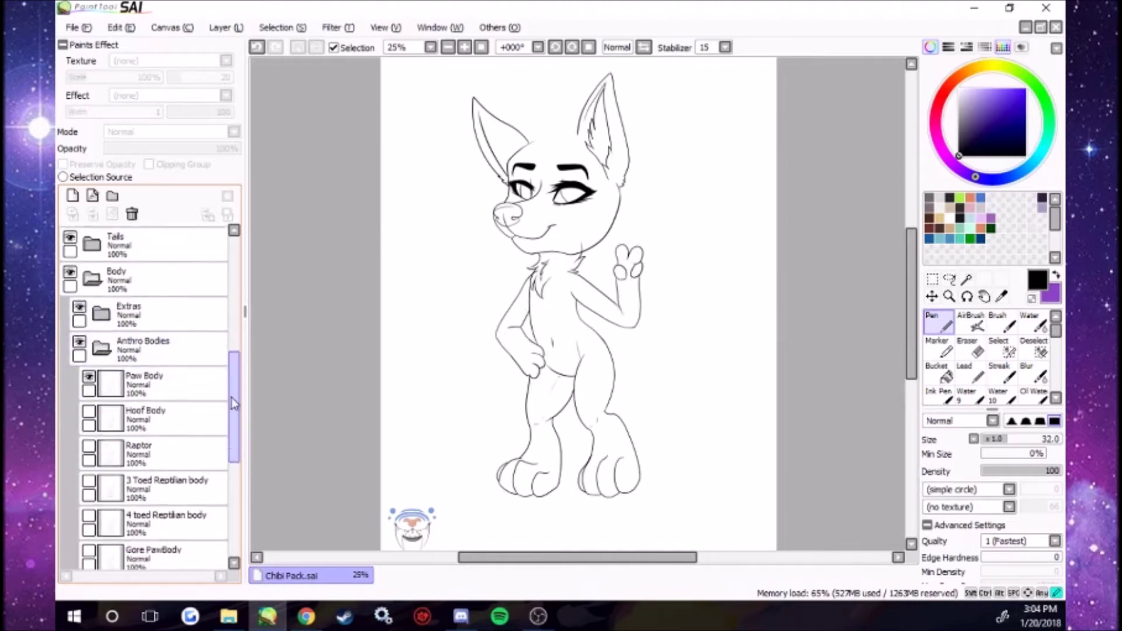
Hide Paw Body and preview the Hoof Body, Raptor, 3 Toed Reptilian body and 4 toed Reptilian body layers one by one
{"action": "left_click", "coordinate": [89, 250]}
{"action": "left_click", "coordinate": [89, 250]}
{"action": "left_click", "coordinate": [89, 283]}
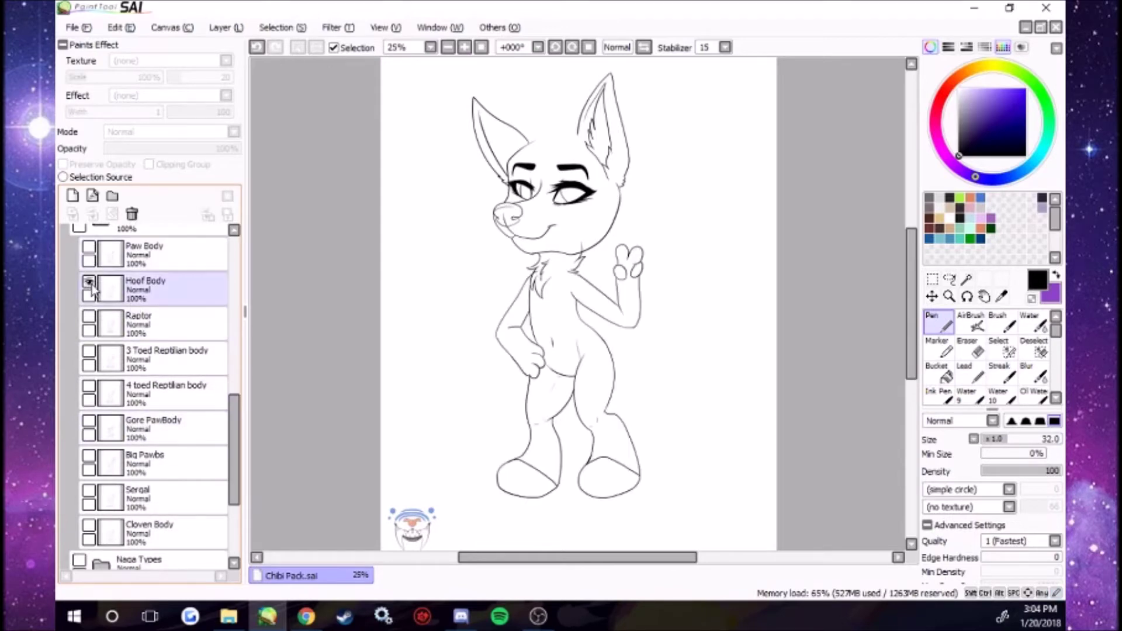
{"action": "left_click", "coordinate": [89, 283]}
{"action": "left_click", "coordinate": [89, 318]}
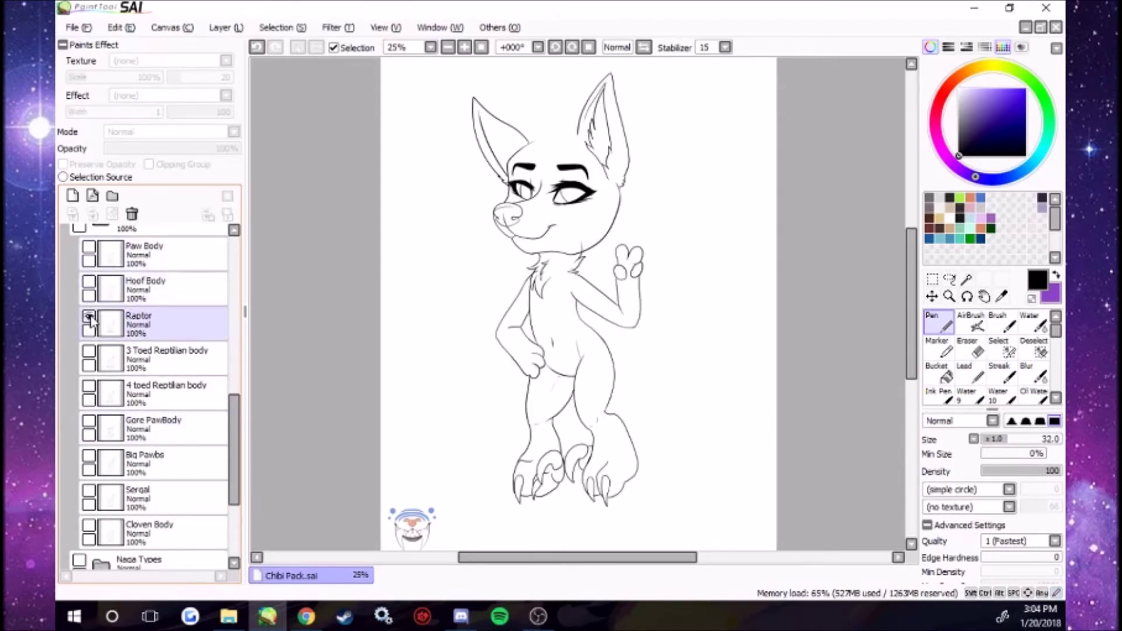
{"action": "left_click", "coordinate": [89, 317]}
{"action": "left_click", "coordinate": [88, 352]}
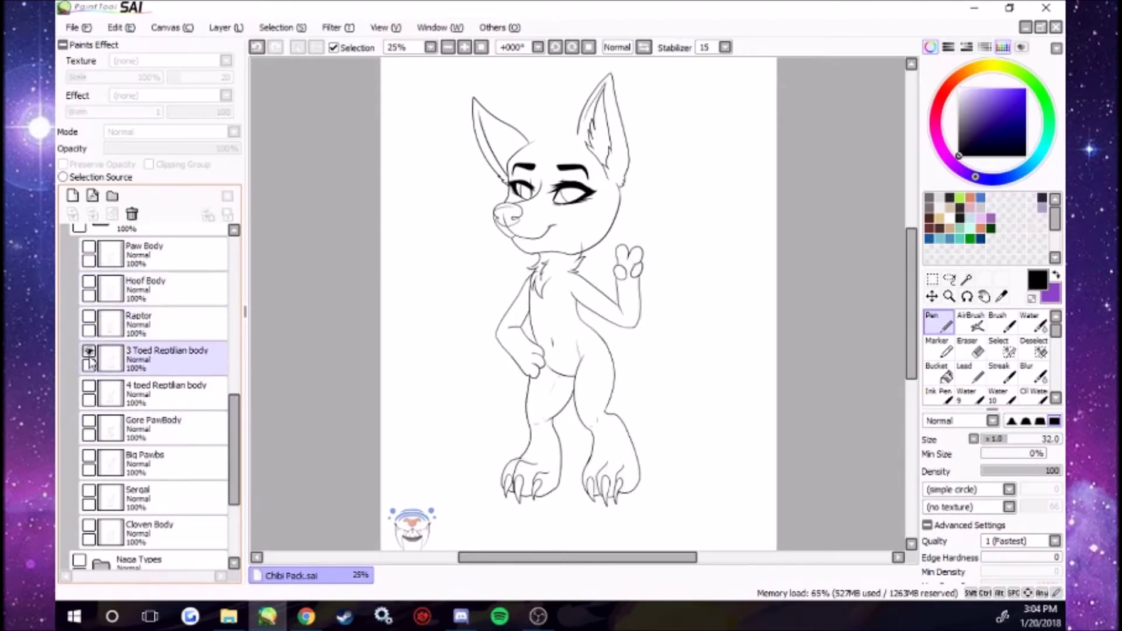
{"action": "left_click", "coordinate": [89, 353]}
{"action": "left_click", "coordinate": [89, 387]}
{"action": "left_click", "coordinate": [89, 387]}
Preview the Gore PawBody, Big Pawbs, Sergal and Cloven Body layers by toggling each one's visibility
{"action": "left_click", "coordinate": [89, 422]}
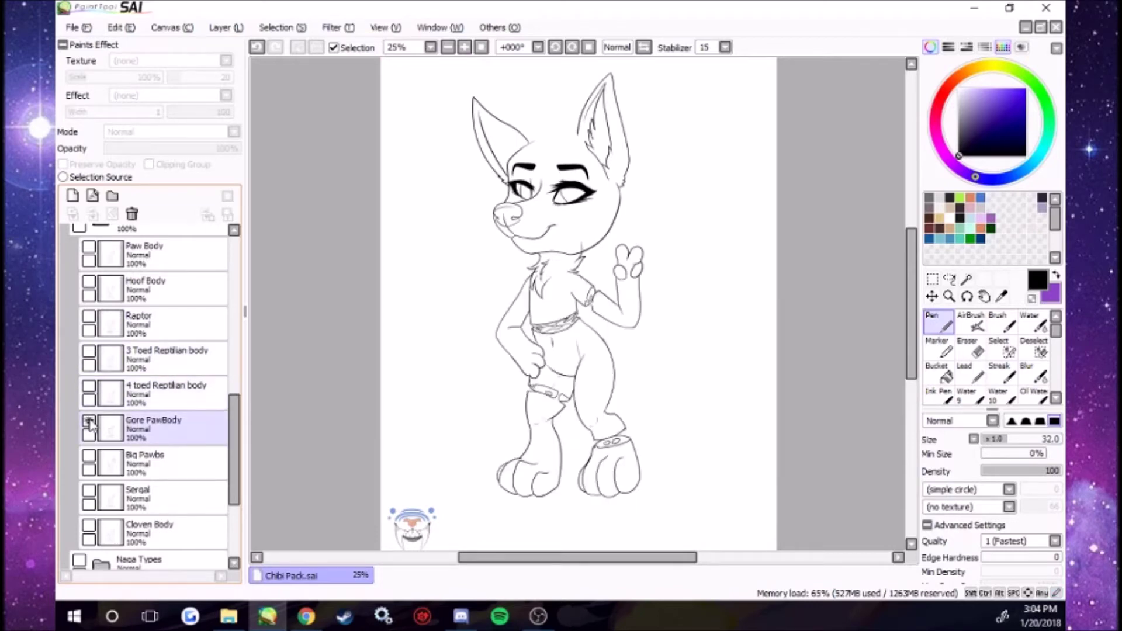
{"action": "left_click", "coordinate": [89, 422]}
{"action": "left_click", "coordinate": [89, 457]}
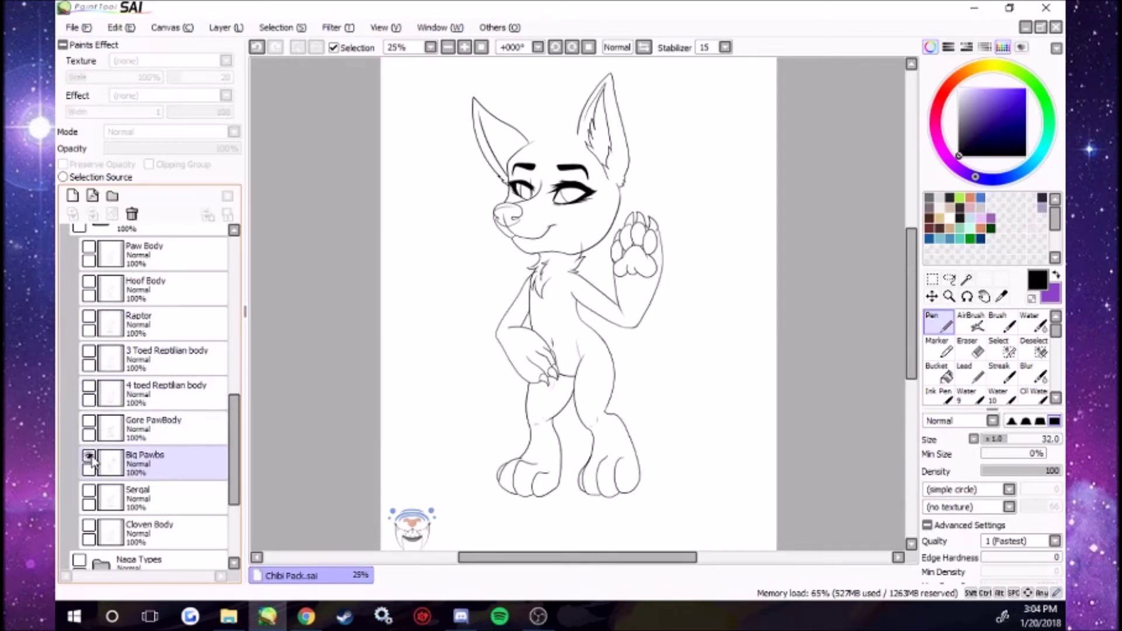
{"action": "left_click", "coordinate": [89, 457]}
{"action": "left_click", "coordinate": [88, 491]}
{"action": "left_click", "coordinate": [89, 491]}
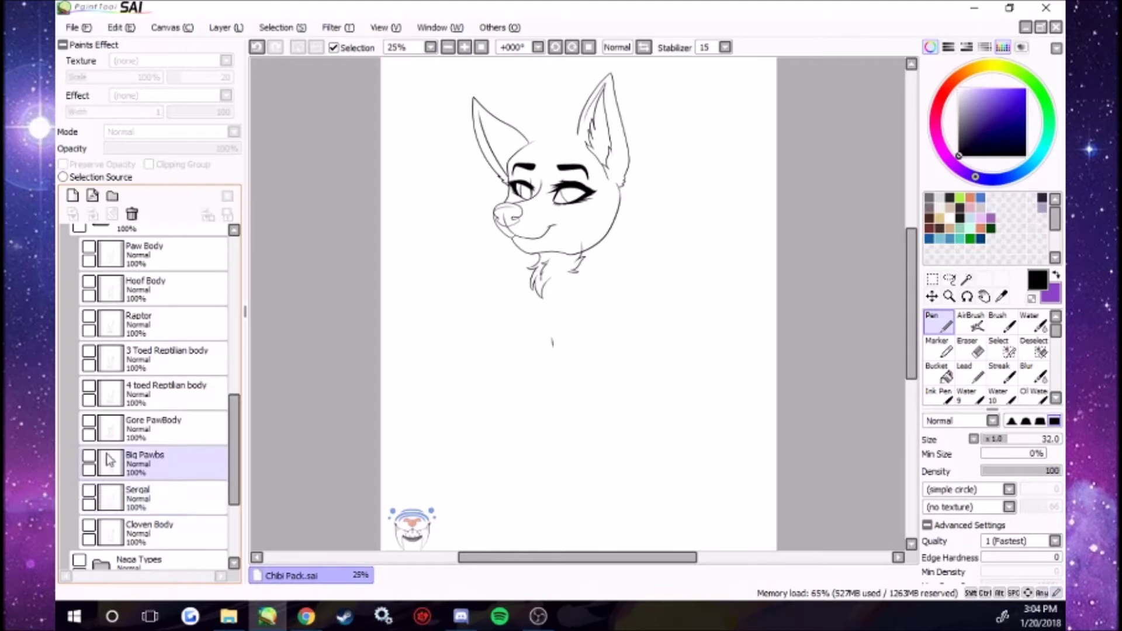
{"action": "left_click", "coordinate": [88, 526]}
{"action": "left_click", "coordinate": [89, 526]}
Return to the start of the anthro body layers and collapse the Anthro Bodies folder
{"action": "left_click", "coordinate": [141, 257]}
{"action": "left_click_drag", "start_coordinate": [236, 443], "coordinate": [235, 420]}
{"action": "left_click", "coordinate": [102, 290]}
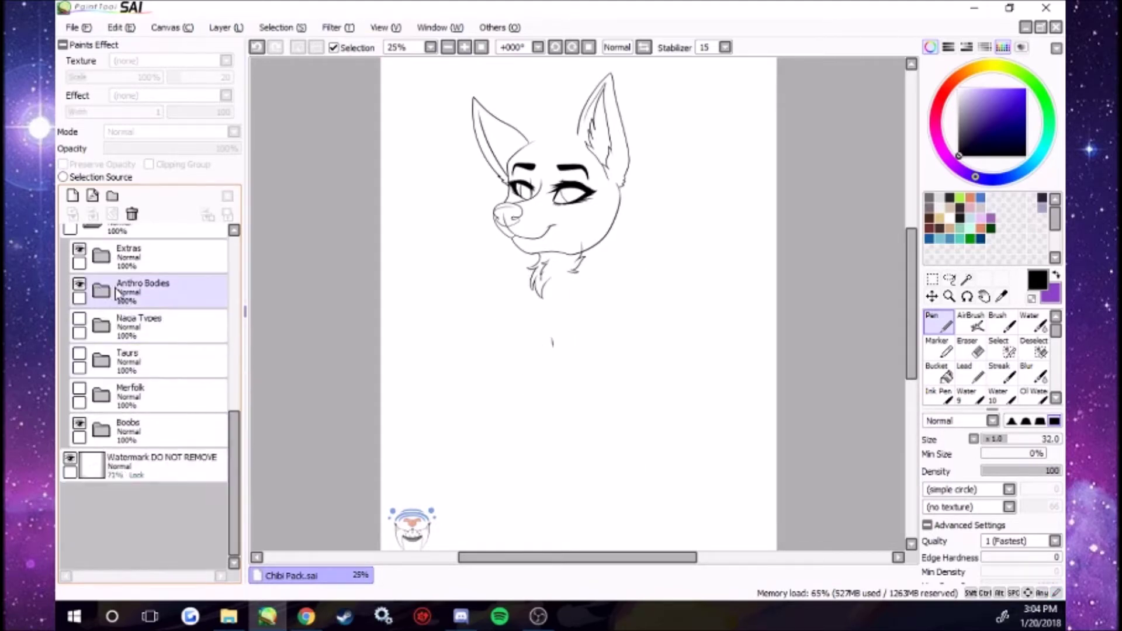
Make the Naga Types folder visible and expand it
{"action": "left_click", "coordinate": [79, 318]}
{"action": "left_click", "coordinate": [76, 366]}
{"action": "left_click", "coordinate": [110, 327]}
{"action": "left_click", "coordinate": [104, 328]}
{"action": "left_click", "coordinate": [126, 430]}
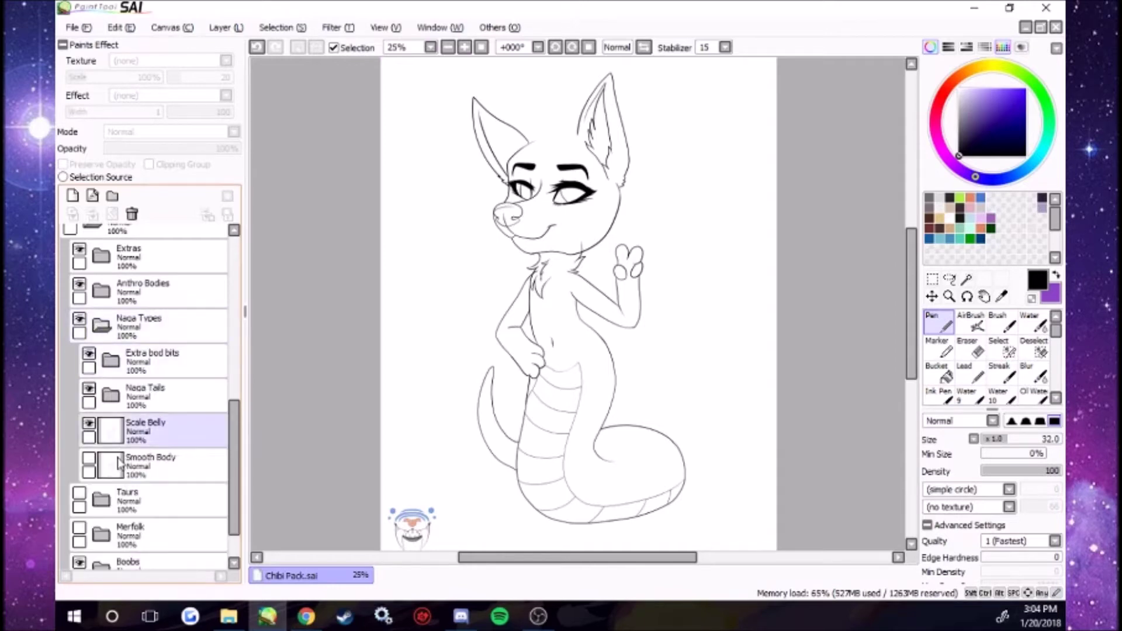
Preview the Detail Scales, Split hip 2 and Split hip 1 layers in the naga Extra bod bits folder
{"action": "left_click", "coordinate": [117, 366]}
{"action": "left_click", "coordinate": [117, 359]}
{"action": "left_click", "coordinate": [108, 398]}
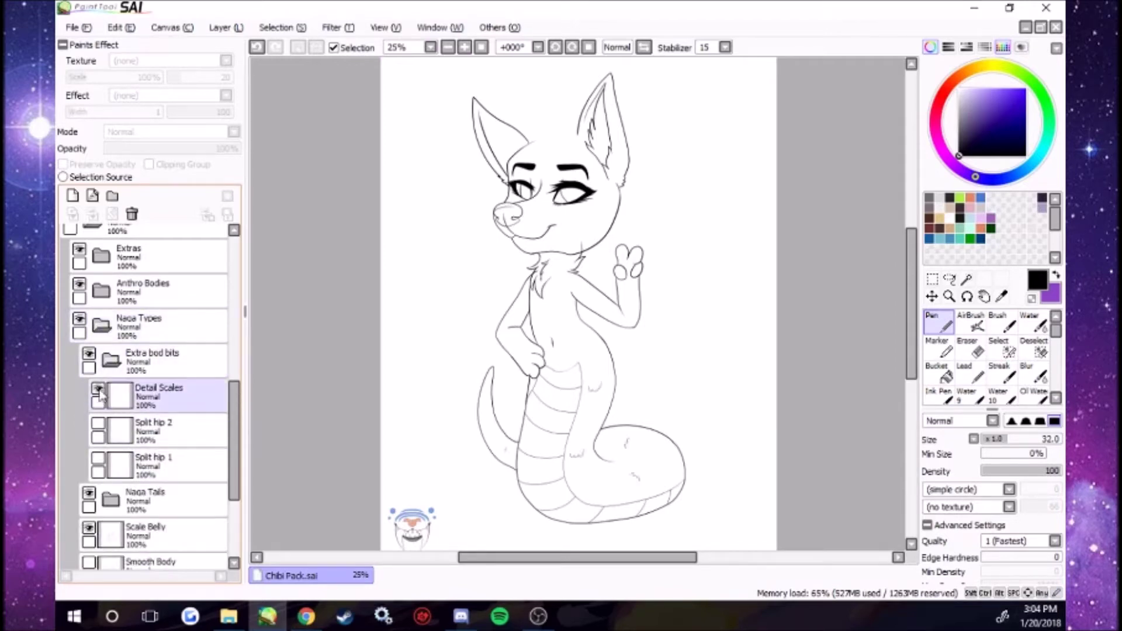
{"action": "left_click", "coordinate": [97, 426]}
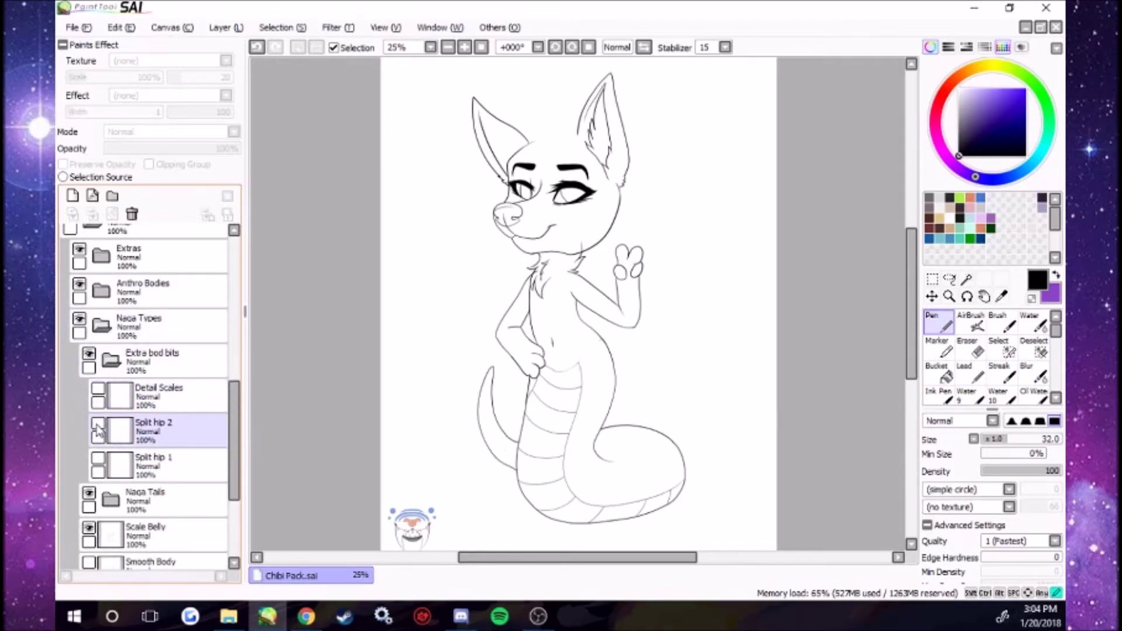
{"action": "left_click", "coordinate": [97, 430]}
{"action": "left_click", "coordinate": [98, 398]}
{"action": "left_click", "coordinate": [100, 460]}
{"action": "left_click", "coordinate": [99, 460]}
{"action": "left_click", "coordinate": [112, 361]}
Expand the Naga Tails folder, hide the Smooth tail, and preview the Rattle and Scale tails
{"action": "left_click", "coordinate": [111, 397]}
{"action": "scroll", "coordinate": [234, 448], "scroll_direction": "down", "scroll_amount": 1}
{"action": "left_click", "coordinate": [98, 480]}
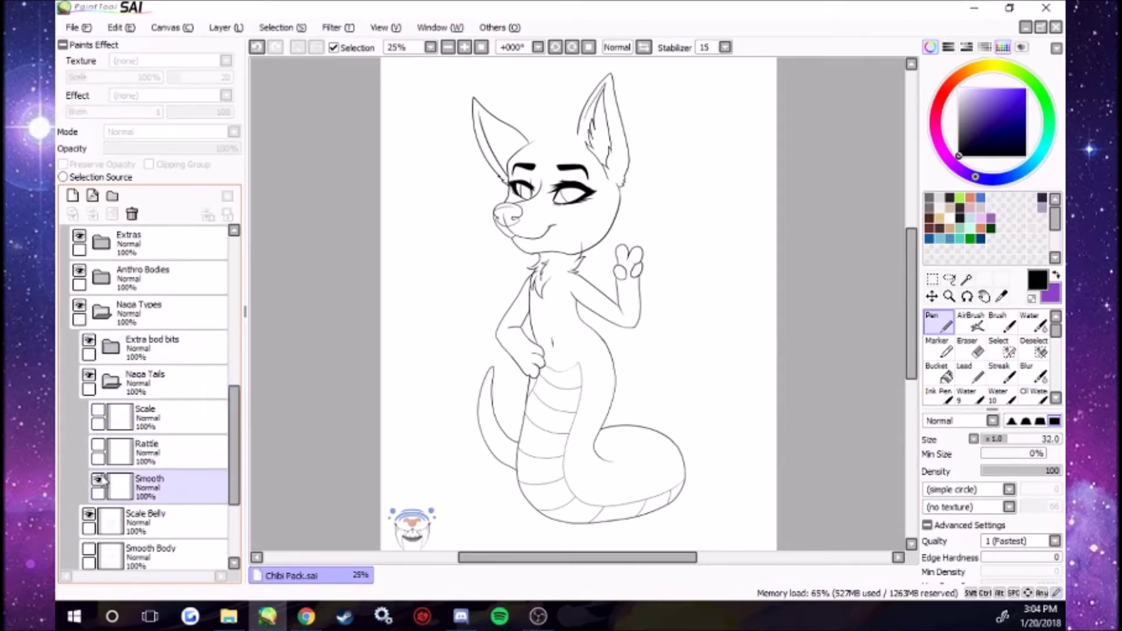
{"action": "left_click", "coordinate": [104, 448]}
{"action": "left_click", "coordinate": [99, 448]}
{"action": "left_click", "coordinate": [104, 418]}
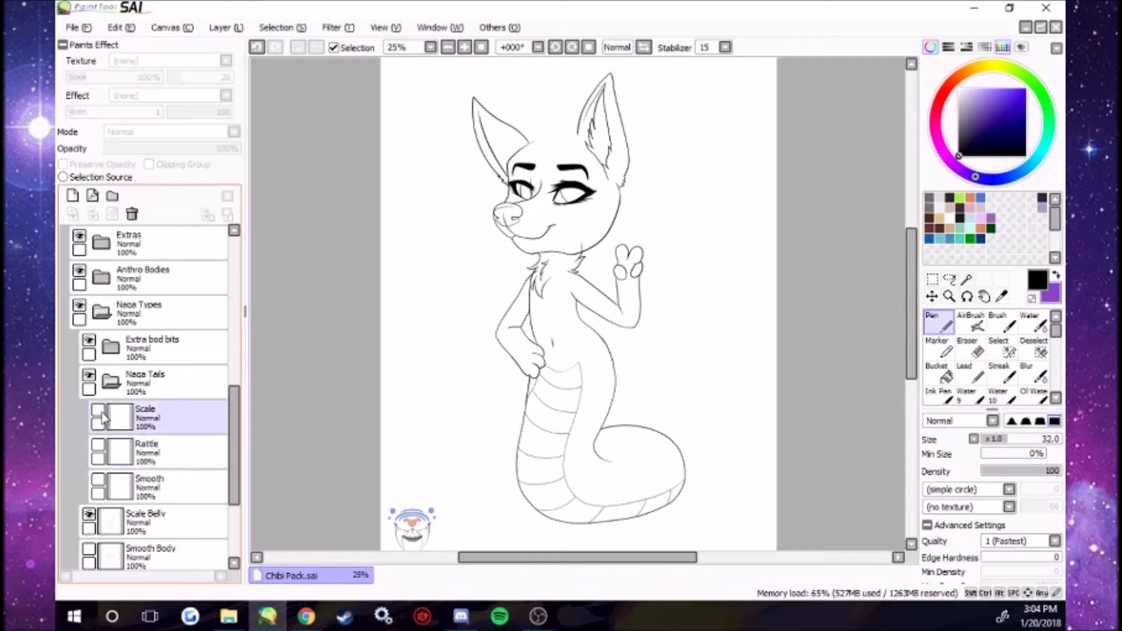
Collapse the Naga Tails folder, hide Scale Belly and preview the Smooth Body layer
{"action": "left_click", "coordinate": [111, 381]}
{"action": "left_click", "coordinate": [103, 417]}
{"action": "left_click", "coordinate": [89, 411]}
{"action": "left_click", "coordinate": [90, 411]}
{"action": "left_click", "coordinate": [90, 411]}
{"action": "left_click", "coordinate": [89, 445]}
{"action": "left_click", "coordinate": [90, 446]}
Collapse the Naga Types folder, then expand the Taurs folder and make it visible
{"action": "left_click", "coordinate": [114, 383]}
{"action": "left_click", "coordinate": [110, 315]}
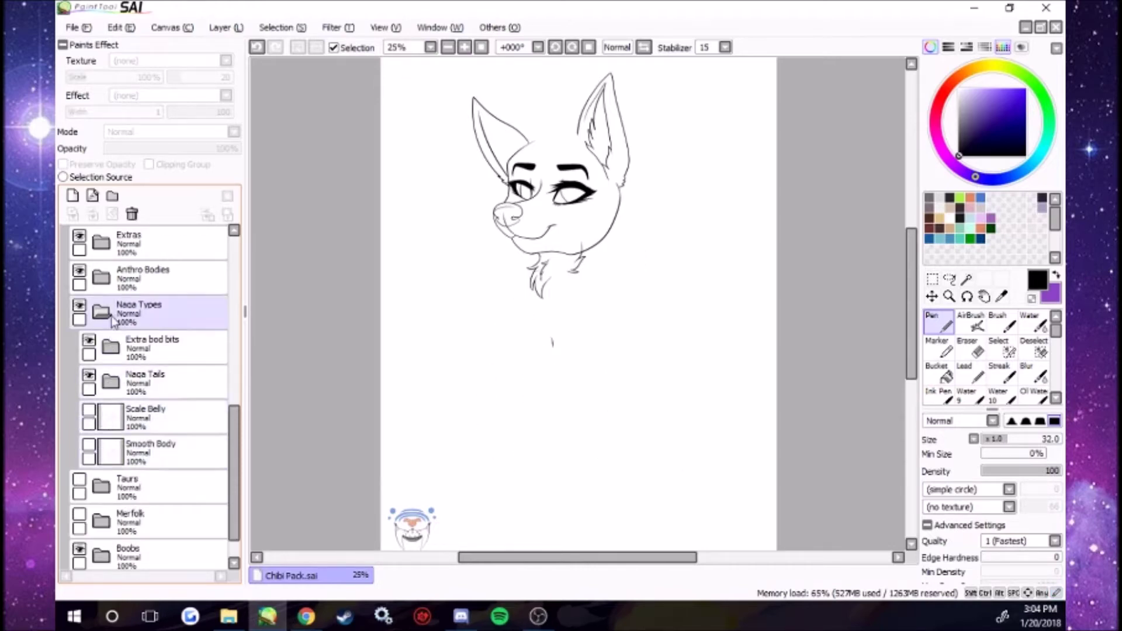
{"action": "left_click", "coordinate": [102, 313]}
{"action": "left_click", "coordinate": [129, 345]}
{"action": "left_click", "coordinate": [101, 347]}
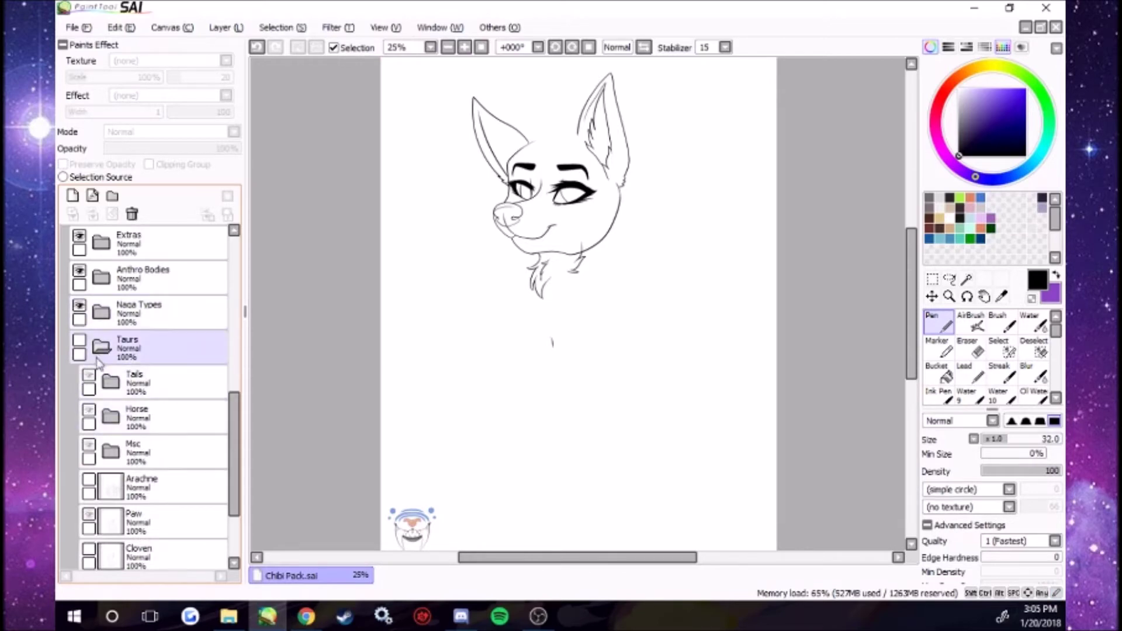
{"action": "left_click", "coordinate": [79, 340]}
Expand the Tails folder inside Taurs and the Horse tails folder within it
{"action": "left_click_drag", "start_coordinate": [234, 421], "coordinate": [233, 451]}
{"action": "left_click", "coordinate": [112, 304]}
{"action": "left_click", "coordinate": [122, 337]}
Preview the Waves, Tied, Cropped Short, Short and Straight horse tails on the taur body
{"action": "left_click", "coordinate": [128, 373]}
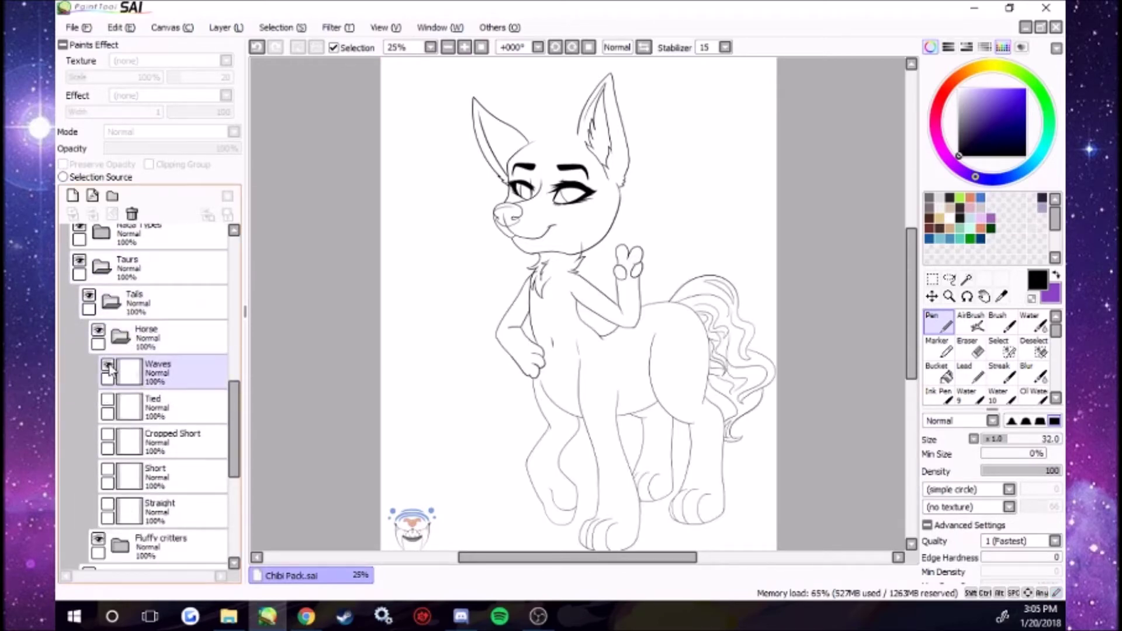
{"action": "left_click", "coordinate": [109, 367]}
{"action": "left_click", "coordinate": [114, 401]}
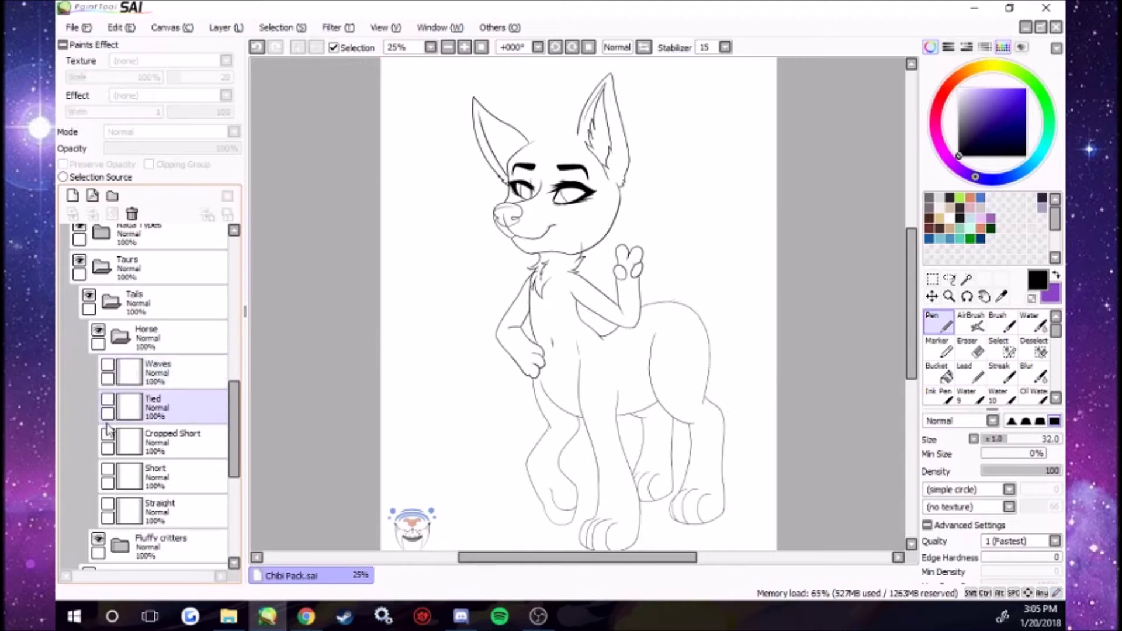
{"action": "left_click", "coordinate": [109, 435]}
{"action": "left_click", "coordinate": [107, 471]}
{"action": "left_click", "coordinate": [107, 470]}
{"action": "left_click", "coordinate": [109, 511]}
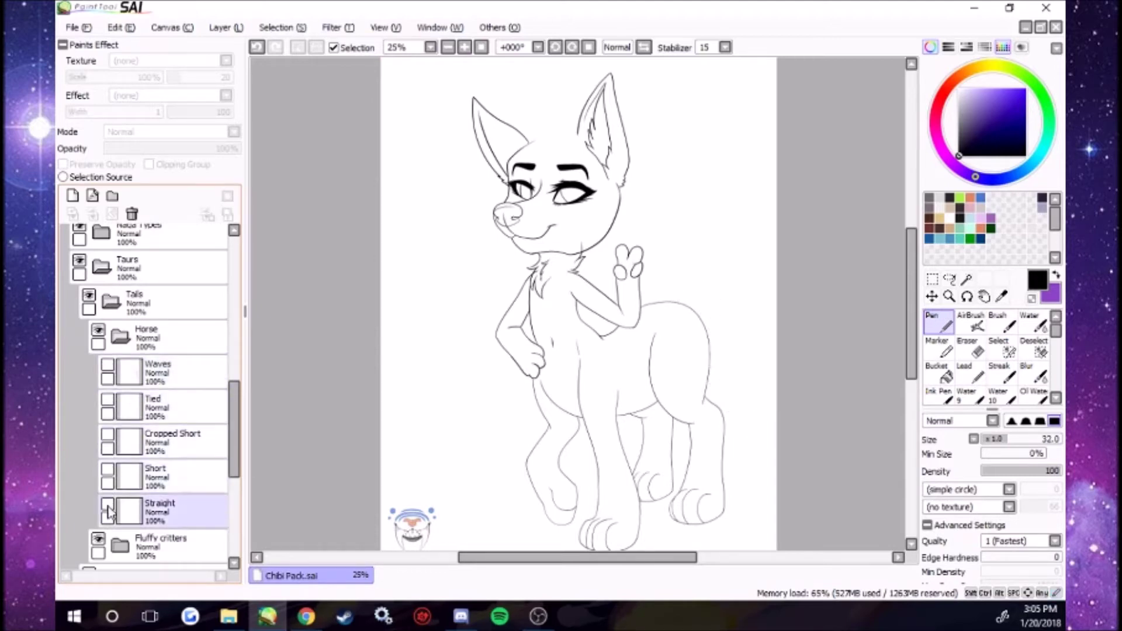
Collapse the Horse tails folder and expand the Fluffy critters folder
{"action": "left_click", "coordinate": [119, 337]}
{"action": "left_click", "coordinate": [121, 372]}
{"action": "left_click", "coordinate": [222, 408]}
{"action": "left_click_drag", "start_coordinate": [234, 441], "coordinate": [234, 459]}
{"action": "left_click", "coordinate": [146, 375]}
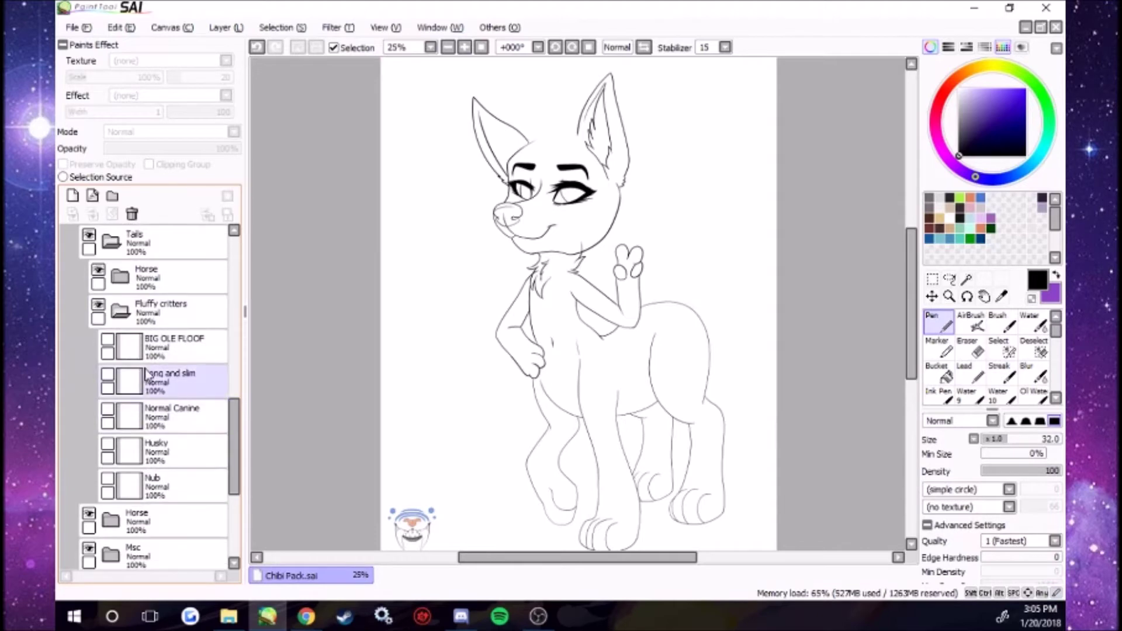
Preview the BIG OLE FLOOF, Long and slim, Normal Canine, Husky and Nub tails by toggling each one's visibility
{"action": "left_click", "coordinate": [108, 341]}
{"action": "left_click", "coordinate": [109, 341]}
{"action": "left_click", "coordinate": [116, 381]}
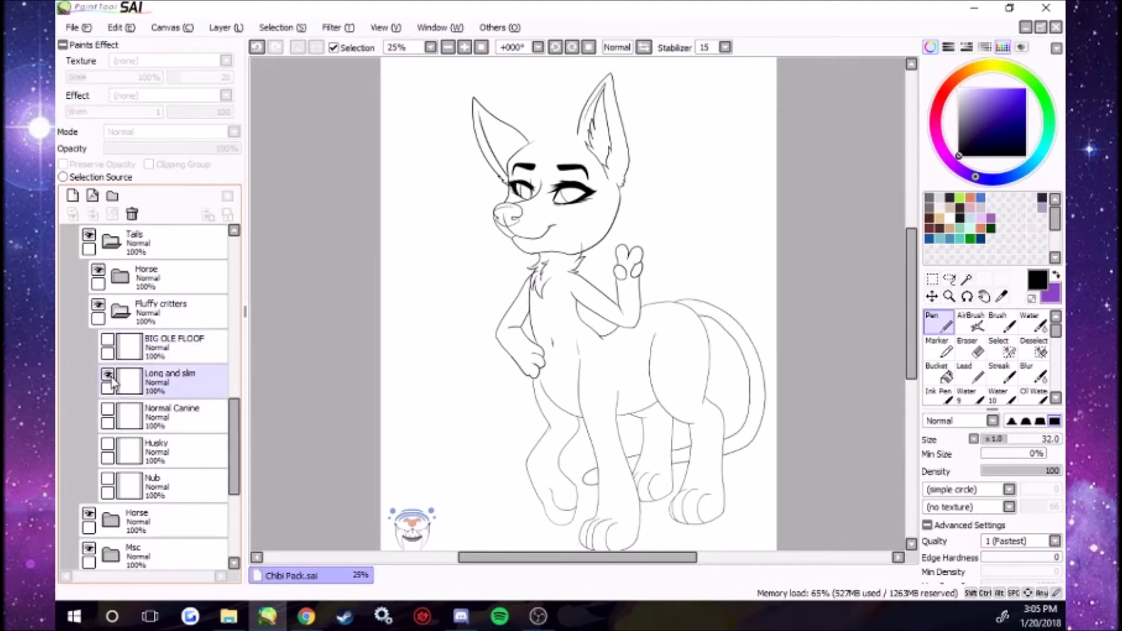
{"action": "left_click", "coordinate": [109, 375]}
{"action": "left_click", "coordinate": [112, 416]}
{"action": "left_click", "coordinate": [108, 408]}
{"action": "left_click", "coordinate": [111, 445]}
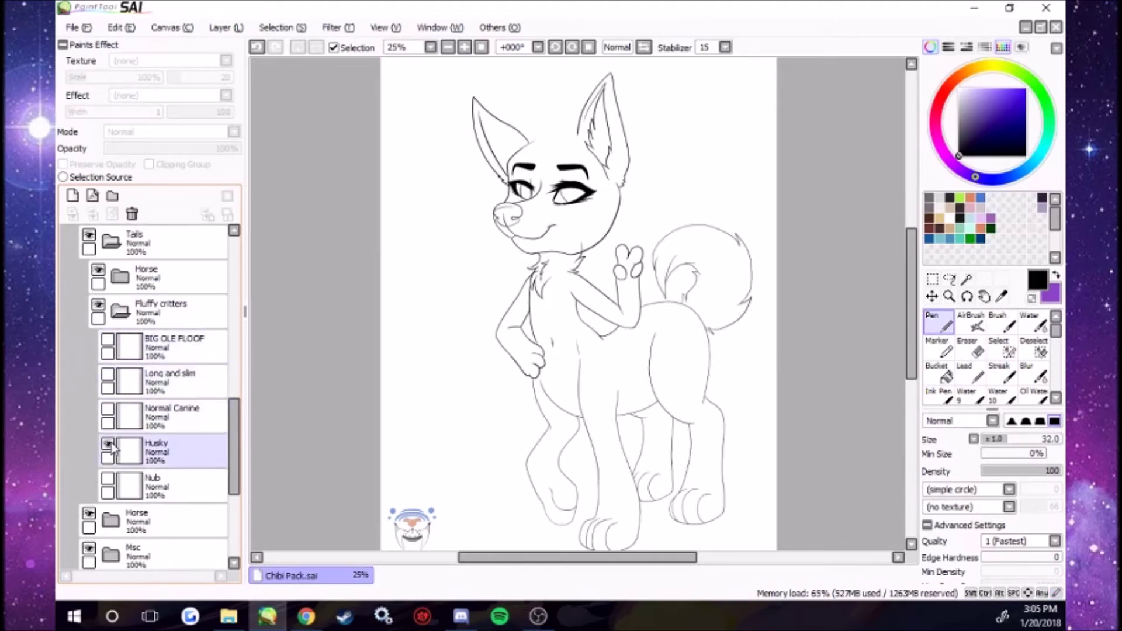
{"action": "left_click", "coordinate": [108, 444]}
{"action": "left_click", "coordinate": [112, 480]}
{"action": "left_click", "coordinate": [109, 479]}
Collapse the Fluffy critters folder and expand the Horse body folder inside Taurs
{"action": "left_click", "coordinate": [120, 311]}
{"action": "left_click", "coordinate": [137, 346]}
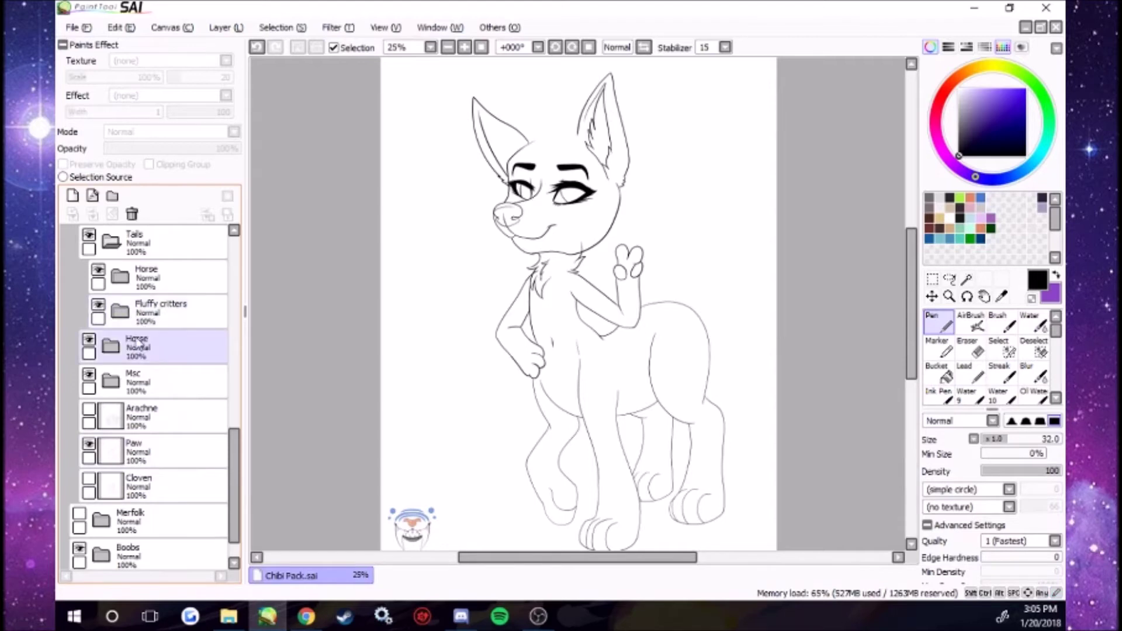
{"action": "left_click", "coordinate": [114, 353]}
{"action": "left_click_drag", "start_coordinate": [234, 419], "coordinate": [234, 424]}
{"action": "scroll", "coordinate": [231, 431], "scroll_direction": "down", "scroll_amount": 2}
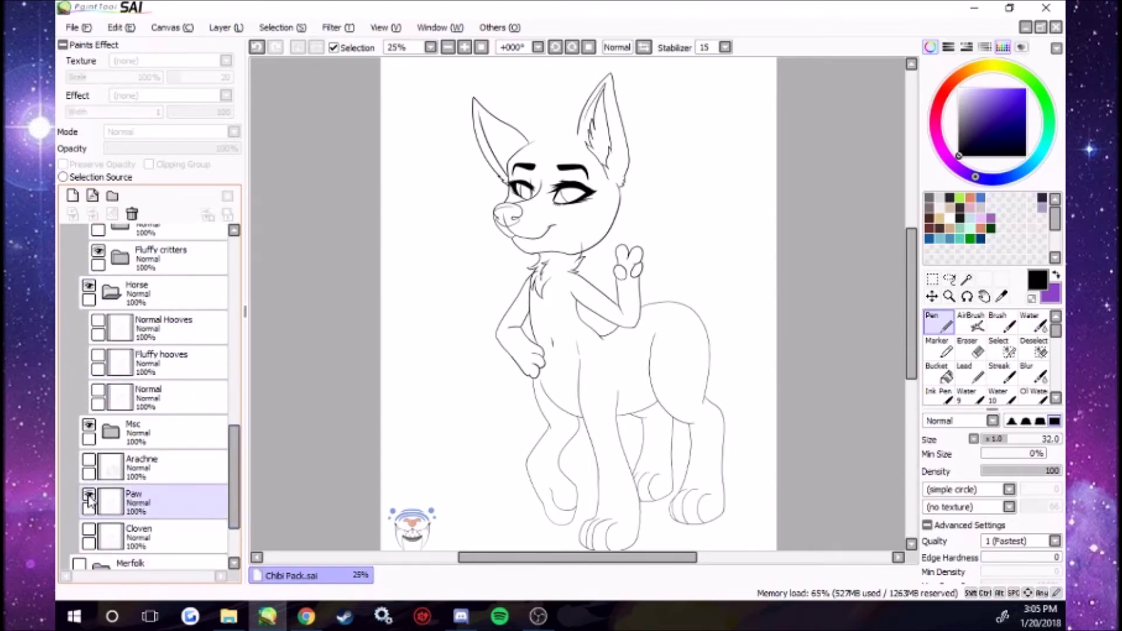
Hide the Paw taur body and preview the Arachne and Cloven taur bodies
{"action": "left_click", "coordinate": [89, 496]}
{"action": "left_click", "coordinate": [109, 467]}
{"action": "scroll", "coordinate": [89, 468], "scroll_direction": "down", "scroll_amount": 1}
{"action": "left_click", "coordinate": [89, 436]}
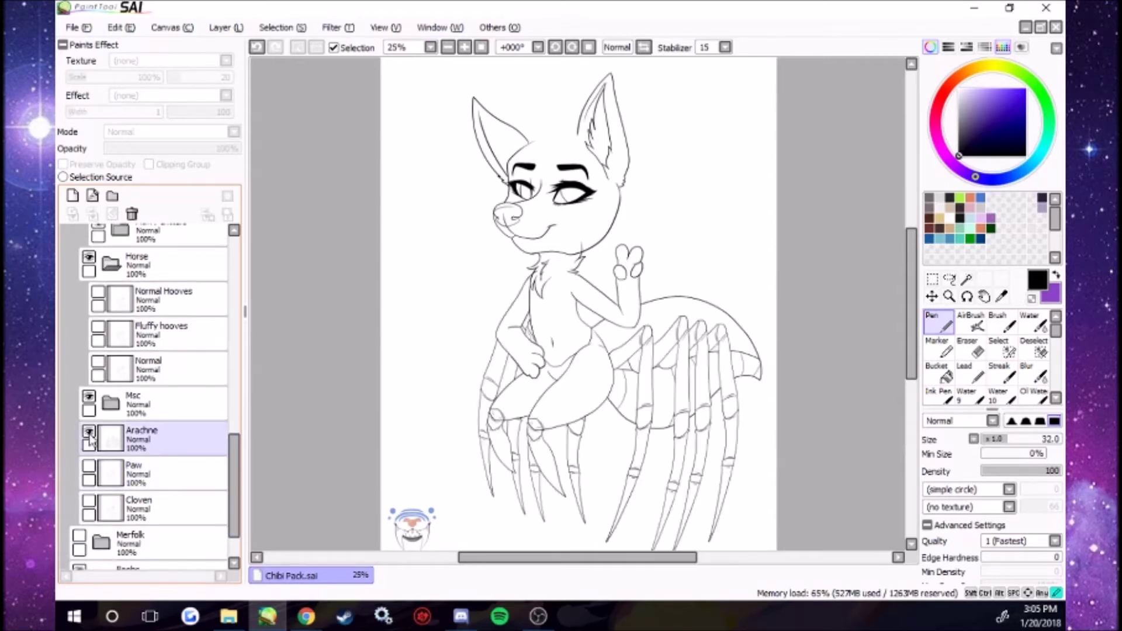
{"action": "left_click", "coordinate": [89, 432]}
{"action": "left_click", "coordinate": [89, 501]}
{"action": "left_click", "coordinate": [90, 502]}
Preview the Normal Hooves, Fluffy hooves and Normal horse taur bodies by toggling each one's visibility
{"action": "left_click_drag", "start_coordinate": [232, 461], "coordinate": [232, 457]}
{"action": "scroll", "coordinate": [232, 462], "scroll_direction": "up", "scroll_amount": 2}
{"action": "left_click", "coordinate": [158, 383]}
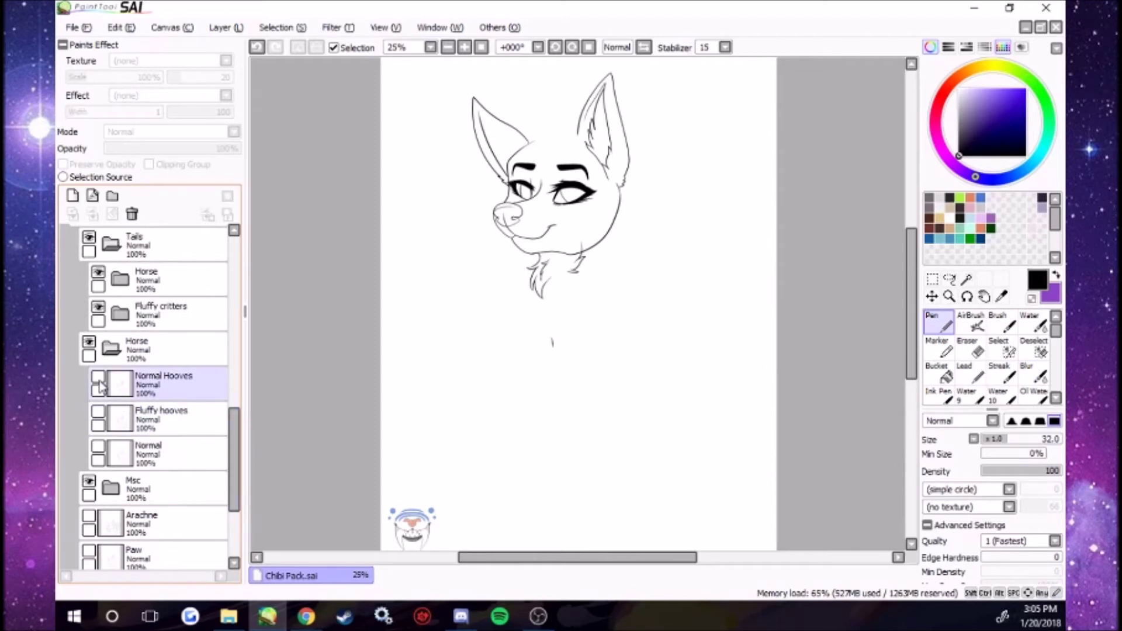
{"action": "left_click", "coordinate": [98, 377]}
{"action": "left_click", "coordinate": [99, 377]}
{"action": "left_click", "coordinate": [111, 420]}
{"action": "left_click", "coordinate": [98, 412]}
{"action": "left_click", "coordinate": [98, 412]}
{"action": "left_click", "coordinate": [111, 454]}
{"action": "left_click", "coordinate": [98, 447]}
{"action": "left_click", "coordinate": [99, 447]}
Expand the taur Msc folder and show the Normal Hooves layer of the Horse folder as the base body
{"action": "left_click", "coordinate": [111, 349]}
{"action": "left_click", "coordinate": [191, 438]}
{"action": "left_click", "coordinate": [111, 384]}
{"action": "left_click", "coordinate": [153, 362]}
{"action": "left_click", "coordinate": [109, 346]}
{"action": "left_click", "coordinate": [154, 382]}
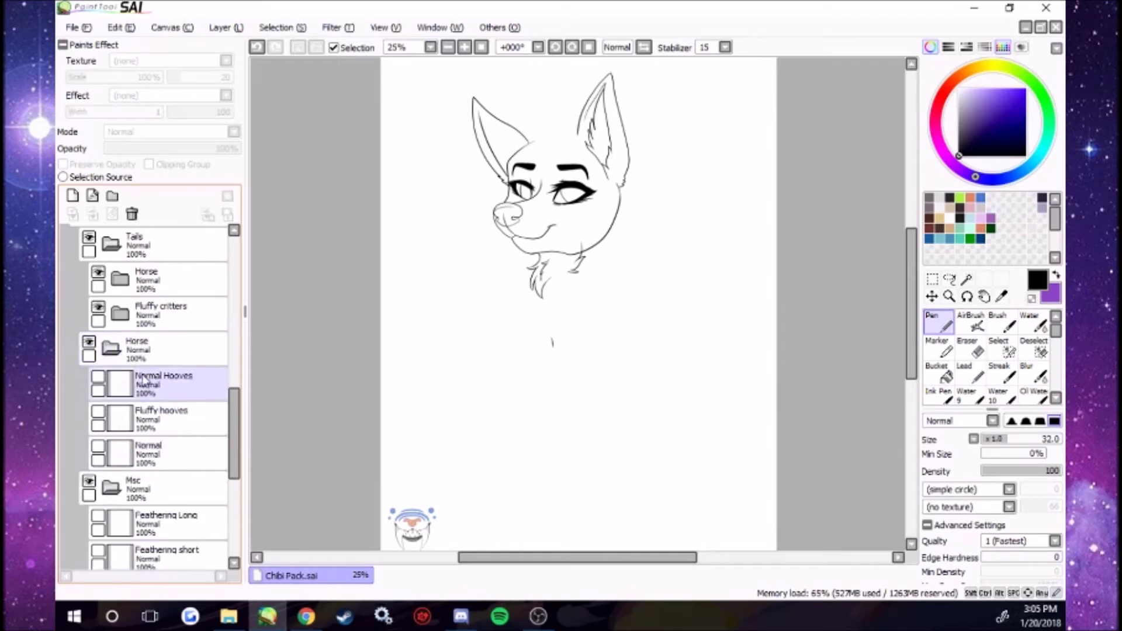
{"action": "left_click", "coordinate": [98, 378]}
{"action": "left_click", "coordinate": [111, 351]}
Preview the Feathering Long, Feathering short, shaggy split hip and Split hip extras on the hoofed taur body
{"action": "left_click", "coordinate": [125, 390]}
{"action": "left_click", "coordinate": [121, 415]}
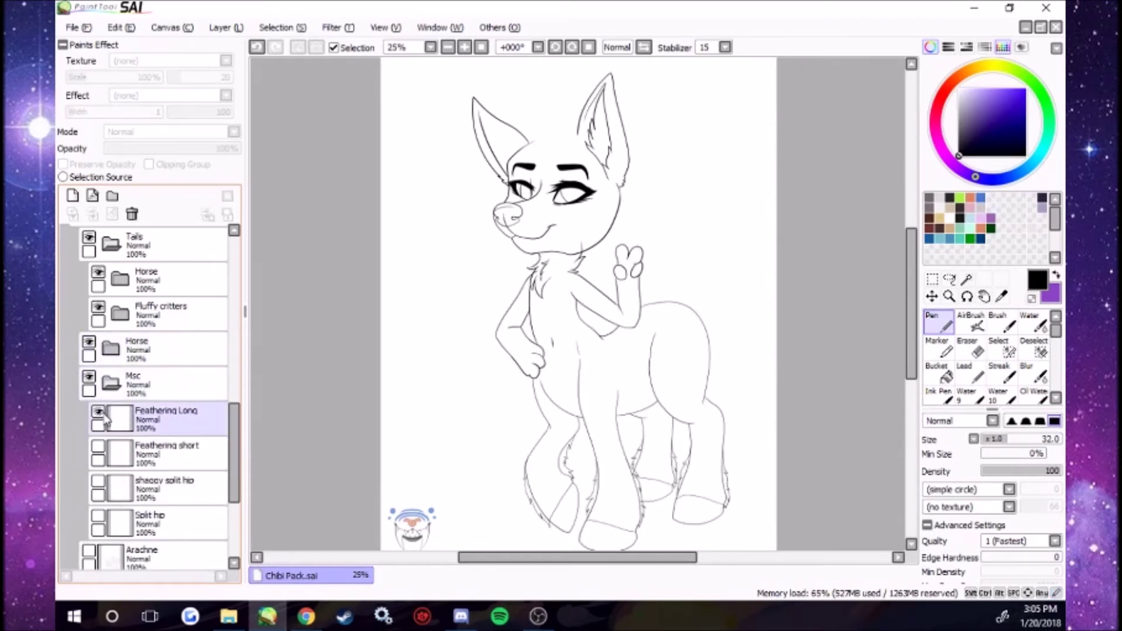
{"action": "left_click", "coordinate": [99, 413]}
{"action": "left_click", "coordinate": [101, 451]}
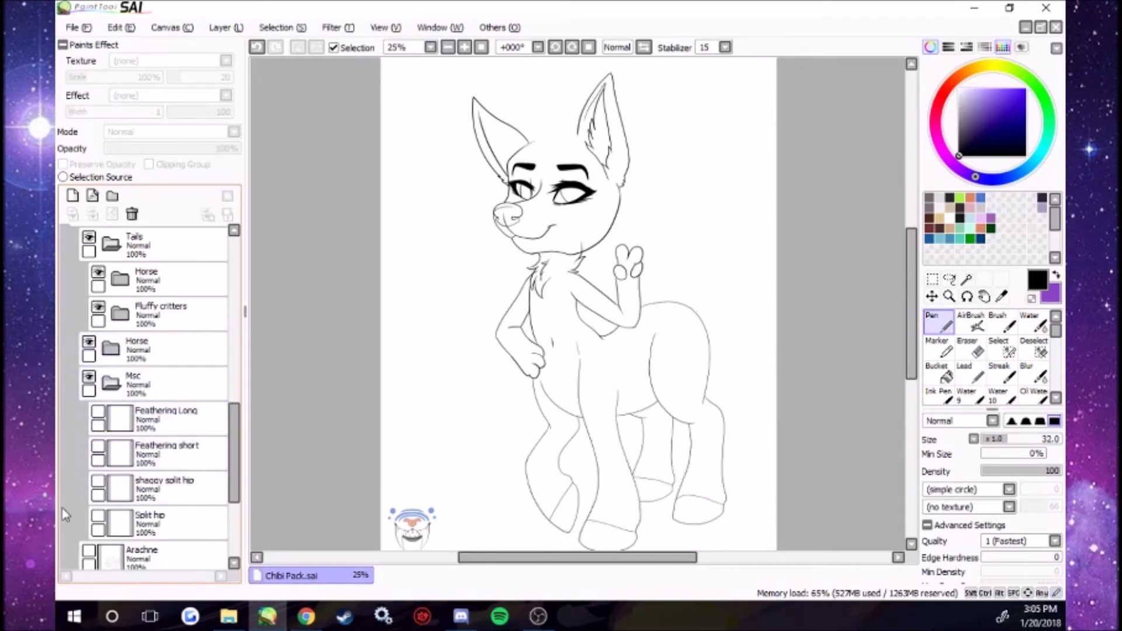
{"action": "left_click", "coordinate": [98, 483]}
{"action": "left_click", "coordinate": [143, 553]}
{"action": "left_click", "coordinate": [149, 517]}
{"action": "left_click", "coordinate": [152, 447]}
Collapse the Msc and Taurs folders, and hide both the Taurs and Naga Types folders
{"action": "left_click", "coordinate": [111, 383]}
{"action": "left_click", "coordinate": [155, 349]}
{"action": "left_click_drag", "start_coordinate": [234, 471], "coordinate": [234, 403]}
{"action": "left_click", "coordinate": [134, 312]}
{"action": "left_click", "coordinate": [103, 312]}
{"action": "left_click", "coordinate": [79, 355]}
{"action": "left_click", "coordinate": [134, 328]}
{"action": "left_click", "coordinate": [79, 320]}
Make the Merfolk folder visible and expand it down to its last body layers
{"action": "left_click", "coordinate": [95, 399]}
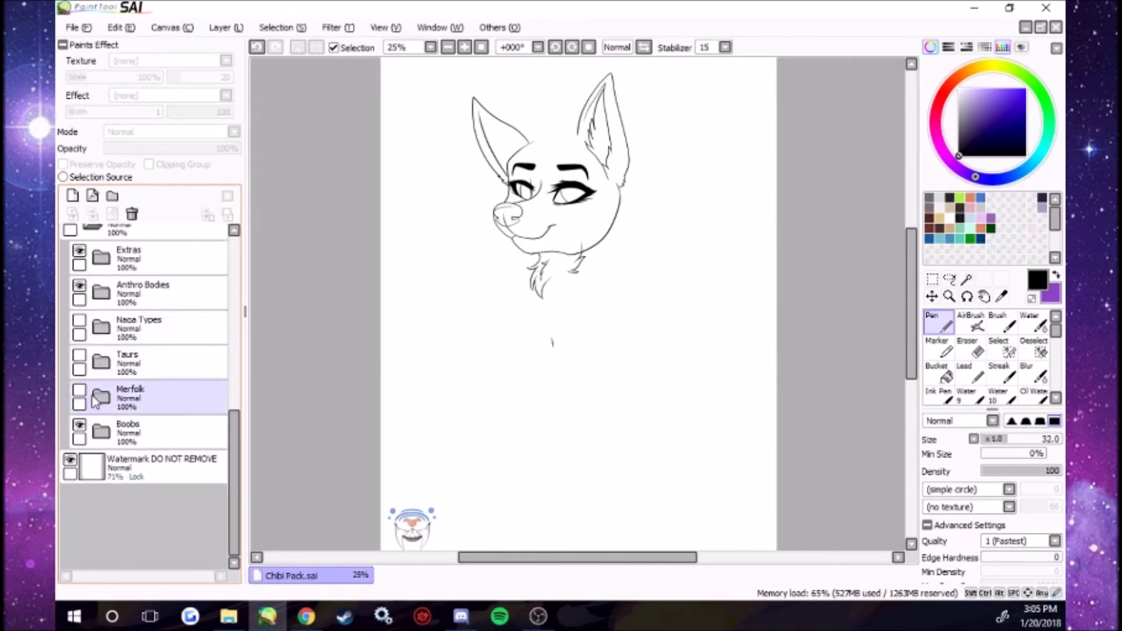
{"action": "left_click", "coordinate": [79, 390]}
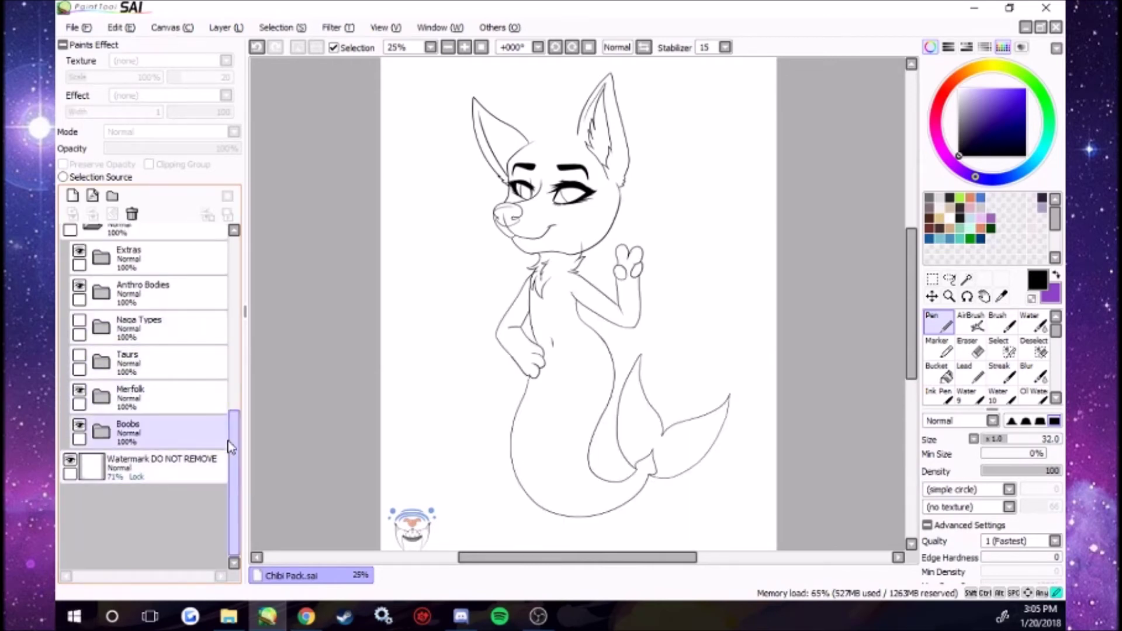
{"action": "left_click", "coordinate": [105, 397]}
{"action": "left_click_drag", "start_coordinate": [233, 439], "coordinate": [234, 490]}
Hide the visible merfolk body and preview the two body variants directly above it
{"action": "left_click", "coordinate": [89, 518]}
{"action": "left_click", "coordinate": [100, 494]}
{"action": "left_click", "coordinate": [89, 484]}
{"action": "left_click", "coordinate": [89, 484]}
{"action": "left_click", "coordinate": [99, 459]}
{"action": "left_click", "coordinate": [89, 449]}
{"action": "left_click", "coordinate": [89, 449]}
Preview the Lionfish, Shark and Dolphin merfolk bodies by toggling each one's visibility
{"action": "left_click", "coordinate": [100, 423]}
{"action": "left_click", "coordinate": [89, 414]}
{"action": "left_click", "coordinate": [89, 415]}
{"action": "left_click", "coordinate": [100, 389]}
{"action": "left_click", "coordinate": [89, 380]}
{"action": "left_click", "coordinate": [89, 380]}
{"action": "left_click", "coordinate": [99, 353]}
{"action": "left_click", "coordinate": [89, 344]}
{"action": "left_click", "coordinate": [89, 345]}
Expand the merfolk Fins folder, toggle the Hip fins, and show the Dolphin body
{"action": "left_click", "coordinate": [110, 316]}
{"action": "left_click", "coordinate": [120, 353]}
{"action": "left_click", "coordinate": [98, 345]}
{"action": "left_click", "coordinate": [99, 345]}
{"action": "left_click", "coordinate": [111, 492]}
{"action": "left_click", "coordinate": [88, 484]}
Check the Hip and Plain fins against the Dolphin body, and hide the Dolphin layer again
{"action": "left_click", "coordinate": [80, 534]}
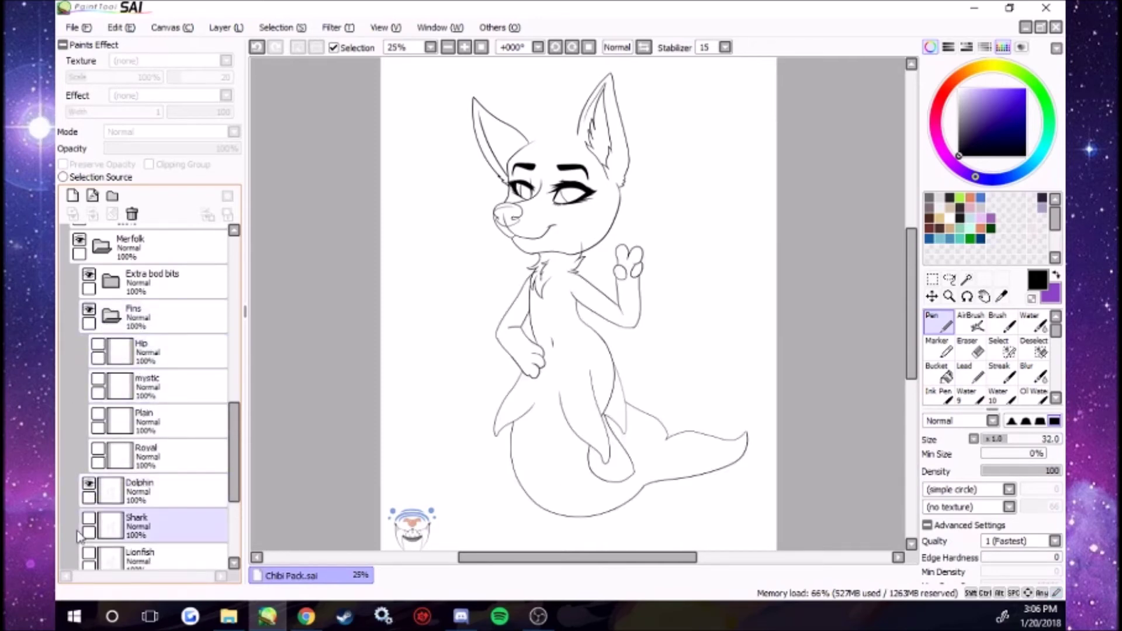
{"action": "left_click", "coordinate": [98, 345]}
{"action": "left_click", "coordinate": [120, 421]}
{"action": "left_click", "coordinate": [111, 492]}
{"action": "left_click", "coordinate": [88, 484]}
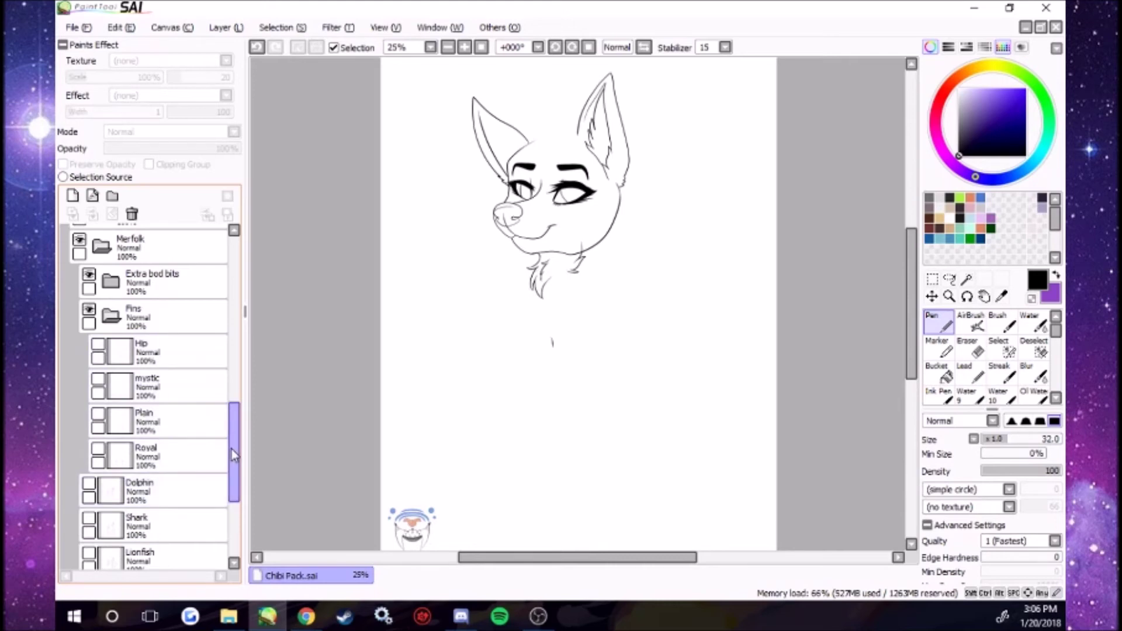
Show a plain merfolk body with a smooth tail from the variants at the end of the Merfolk folder
{"action": "left_click_drag", "start_coordinate": [231, 450], "coordinate": [233, 488]}
{"action": "left_click", "coordinate": [112, 541]}
{"action": "left_click", "coordinate": [89, 533]}
{"action": "scroll", "coordinate": [93, 467], "scroll_direction": "up", "scroll_amount": 5}
Preview the Hip, mystic, Plain and Royal fins on the visible merfolk body by toggling each layer
{"action": "left_click", "coordinate": [98, 399]}
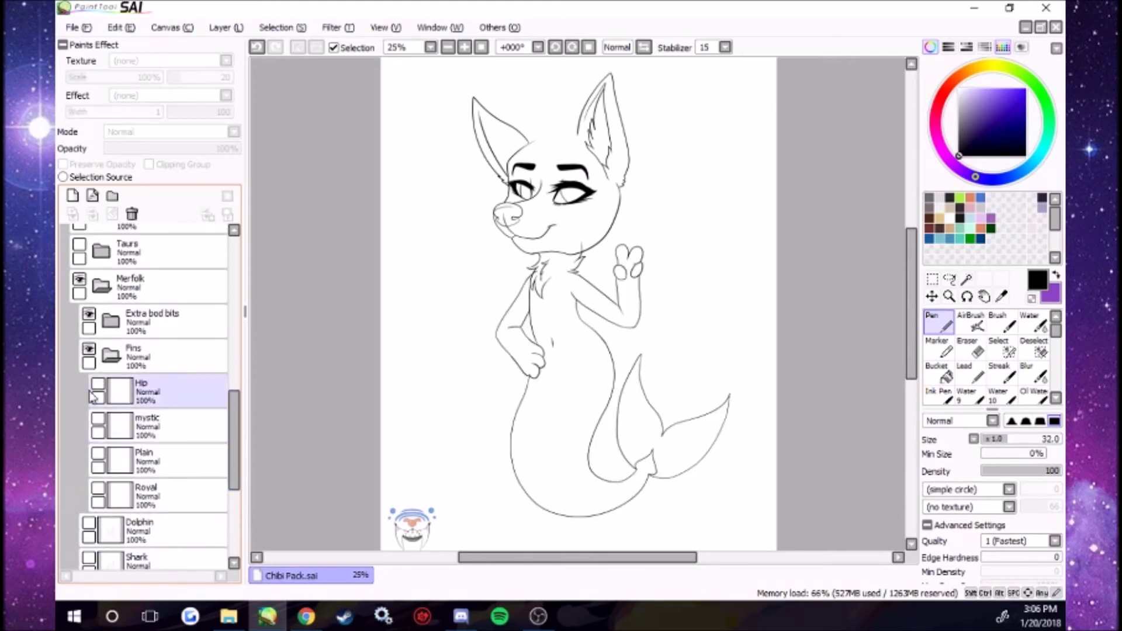
{"action": "left_click", "coordinate": [99, 384]}
{"action": "left_click", "coordinate": [100, 426]}
{"action": "left_click", "coordinate": [99, 419]}
{"action": "left_click", "coordinate": [100, 455]}
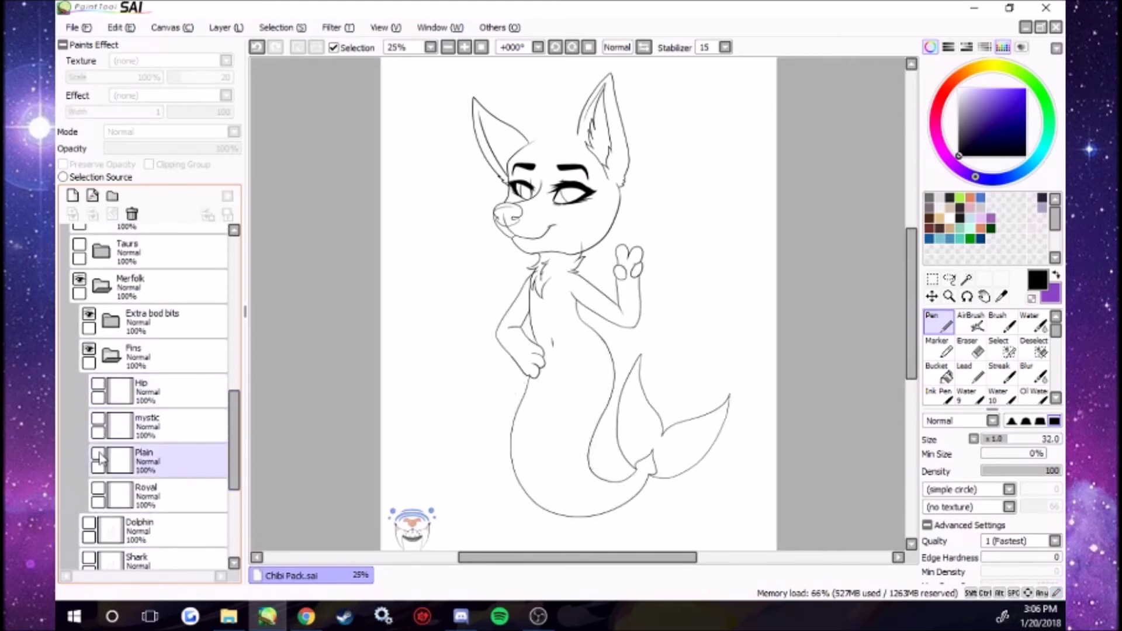
{"action": "left_click", "coordinate": [100, 454]}
{"action": "left_click", "coordinate": [98, 490]}
{"action": "left_click", "coordinate": [99, 489]}
Collapse the Fins folder, expand Extra bod bits, and preview the neck, rib and tail gills on the merfolk body
{"action": "left_click", "coordinate": [111, 355]}
{"action": "left_click", "coordinate": [110, 321]}
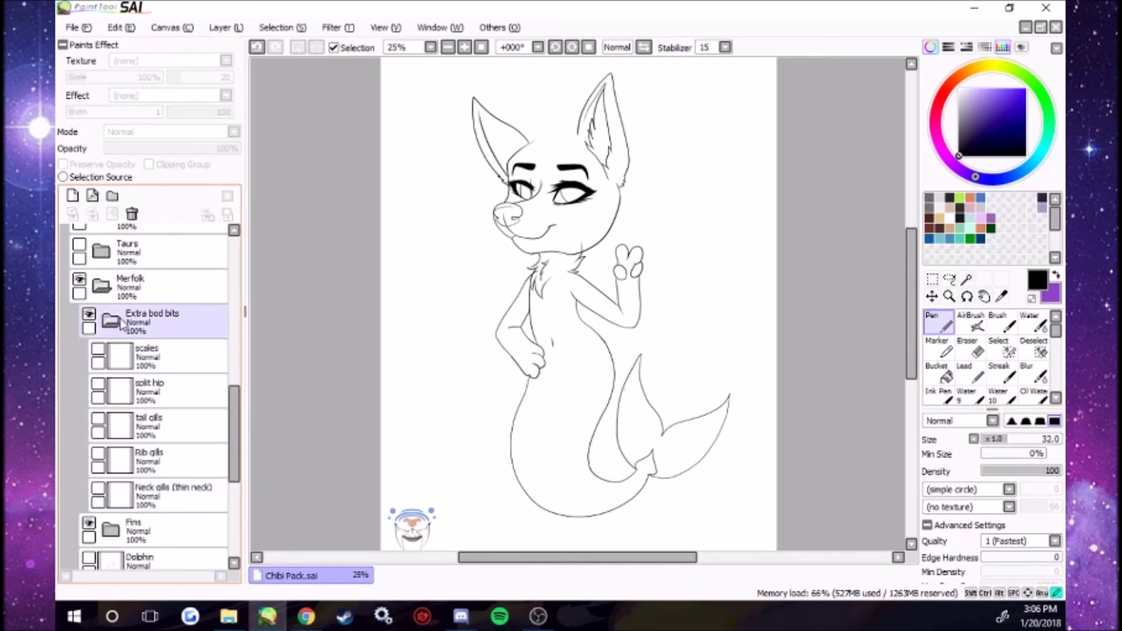
{"action": "left_click", "coordinate": [100, 498]}
{"action": "left_click", "coordinate": [99, 488]}
{"action": "left_click", "coordinate": [98, 488]}
{"action": "left_click", "coordinate": [99, 454]}
{"action": "left_click", "coordinate": [98, 454]}
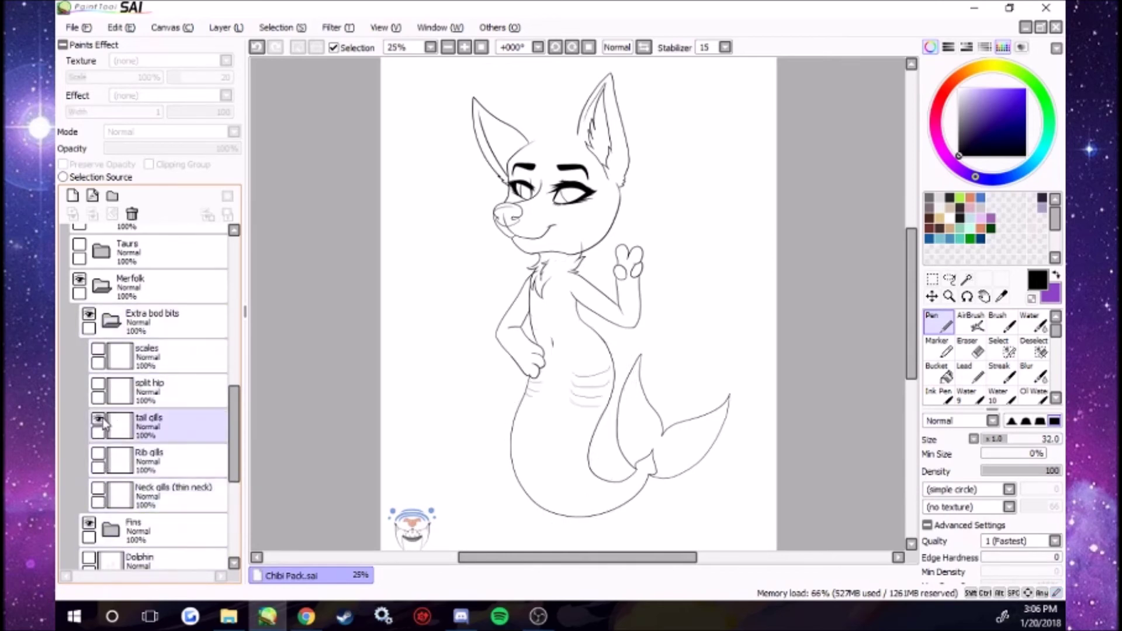
Preview the split hip and scales layers on the merfolk body, and collapse the Extra bod bits and Merfolk folders
{"action": "left_click", "coordinate": [111, 392]}
{"action": "left_click", "coordinate": [98, 384]}
{"action": "left_click", "coordinate": [98, 384]}
{"action": "left_click", "coordinate": [107, 364]}
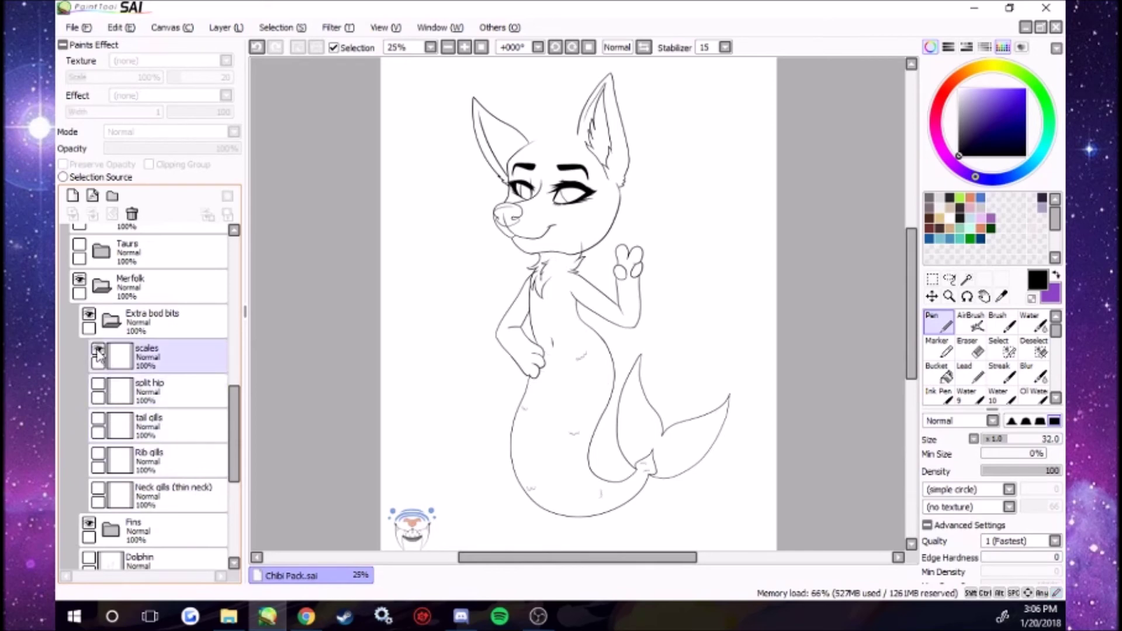
{"action": "left_click", "coordinate": [121, 318]}
{"action": "left_click", "coordinate": [120, 318]}
{"action": "left_click", "coordinate": [130, 280]}
{"action": "left_click", "coordinate": [130, 280]}
Expand the Boobs folder and preview each chest size from Small boobers up to WUMBO by toggling its visibility
{"action": "left_click", "coordinate": [128, 313]}
{"action": "left_click", "coordinate": [129, 312]}
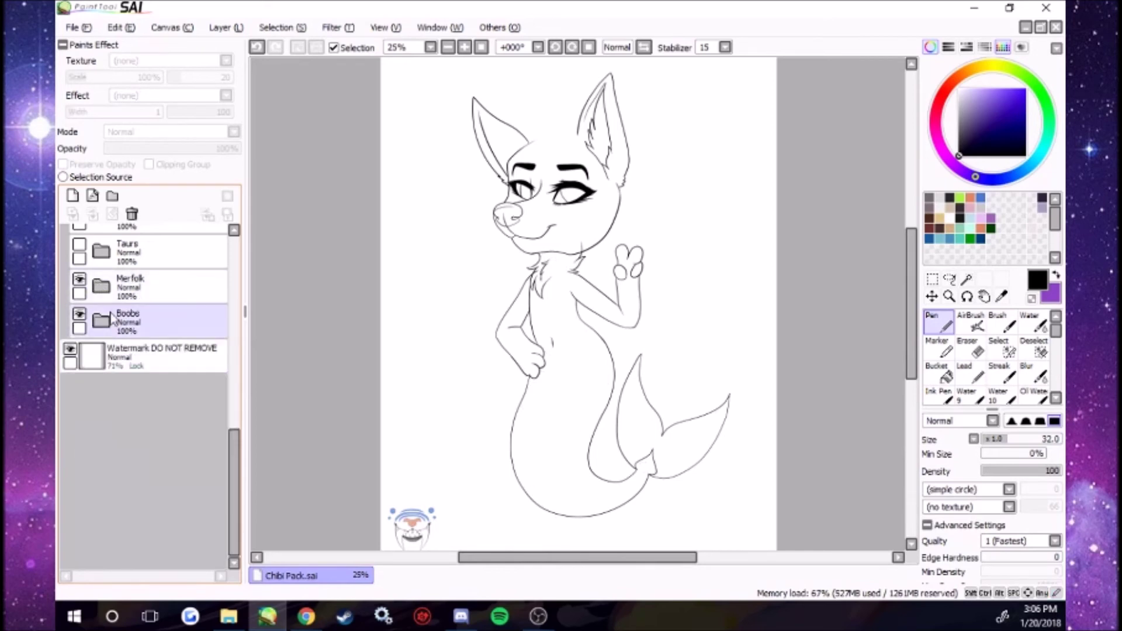
{"action": "left_click", "coordinate": [146, 496]}
{"action": "left_click", "coordinate": [89, 489]}
{"action": "left_click", "coordinate": [89, 488]}
{"action": "left_click", "coordinate": [92, 469]}
{"action": "left_click", "coordinate": [89, 455]}
{"action": "left_click", "coordinate": [93, 430]}
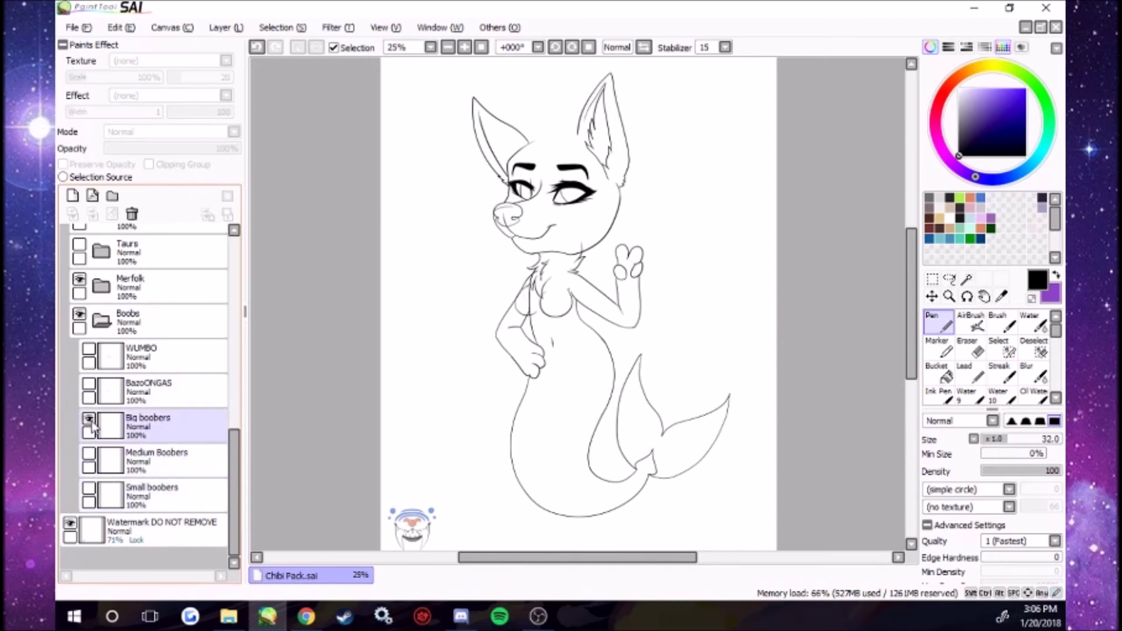
{"action": "left_click", "coordinate": [89, 419]}
{"action": "left_click", "coordinate": [94, 390]}
{"action": "left_click", "coordinate": [89, 384]}
{"action": "left_click", "coordinate": [90, 351]}
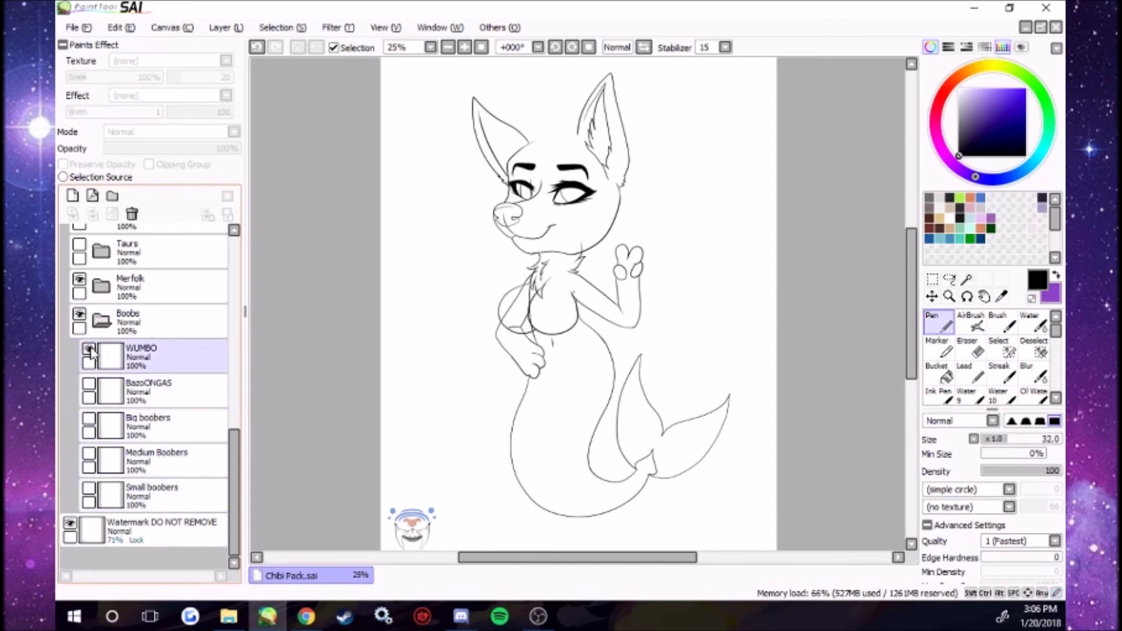
Collapse the Boobs folder with its chest layers hidden, and hide the Merfolk folder
{"action": "left_click", "coordinate": [102, 321]}
{"action": "left_click_drag", "start_coordinate": [235, 461], "coordinate": [240, 391]}
{"action": "scroll", "coordinate": [238, 391], "scroll_direction": "up", "scroll_amount": 2}
{"action": "left_click", "coordinate": [138, 350]}
{"action": "left_click", "coordinate": [92, 349]}
{"action": "left_click", "coordinate": [93, 350]}
{"action": "left_click", "coordinate": [141, 527]}
{"action": "left_click", "coordinate": [79, 517]}
Show the plain anthro body in the Anthro Bodies folder and collapse the Body folder
{"action": "left_click", "coordinate": [108, 386]}
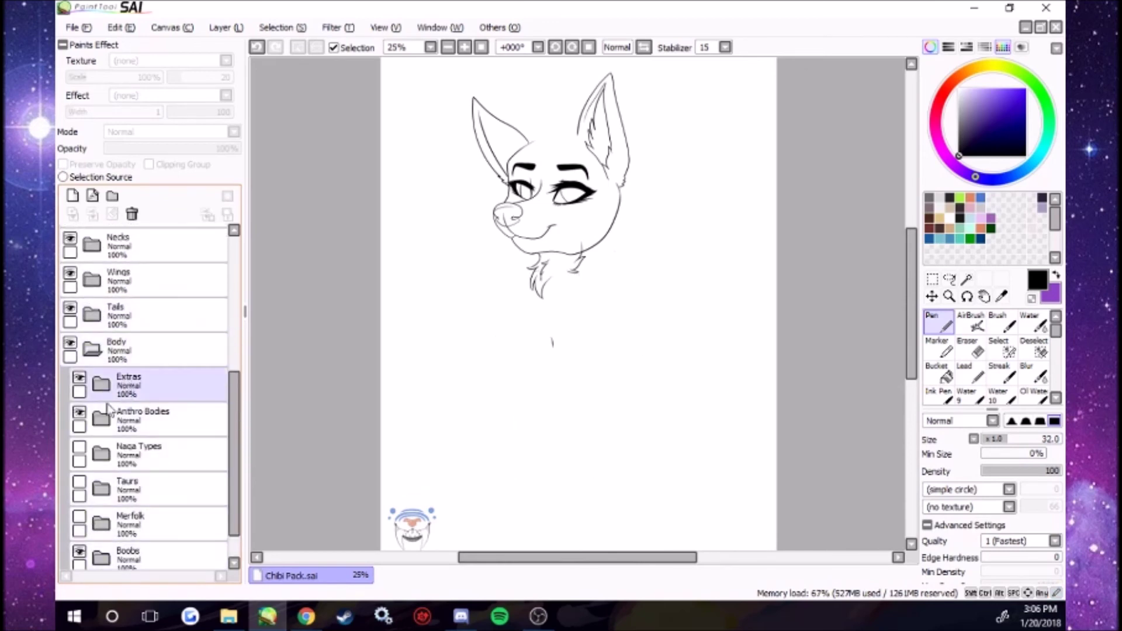
{"action": "left_click", "coordinate": [101, 418]}
{"action": "left_click", "coordinate": [102, 450]}
{"action": "left_click", "coordinate": [85, 448]}
{"action": "left_click", "coordinate": [102, 419]}
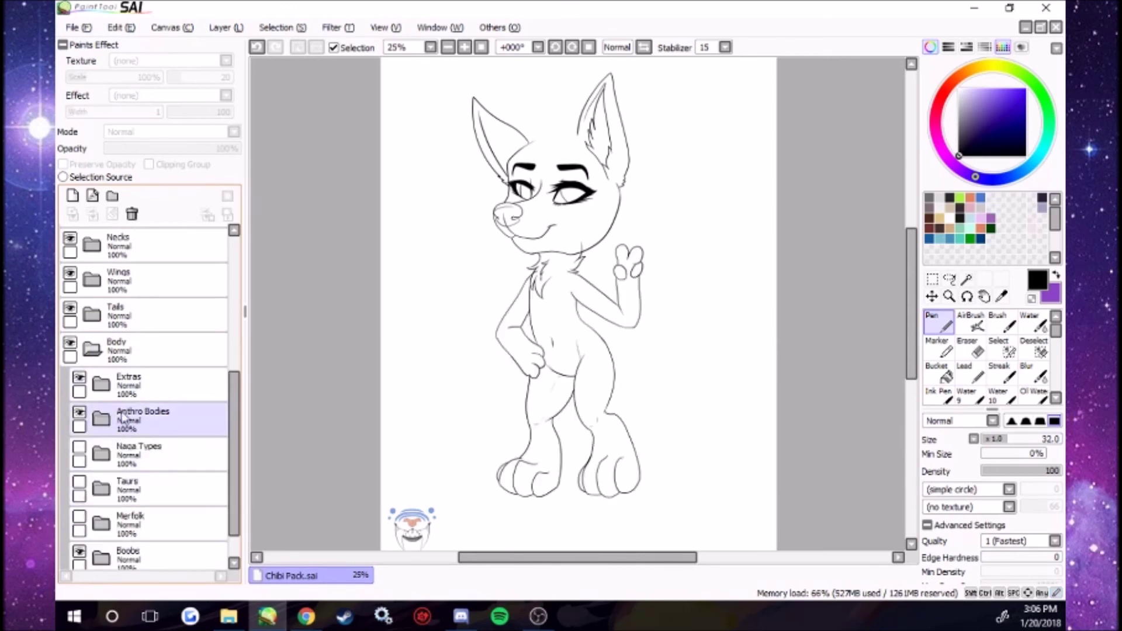
{"action": "left_click", "coordinate": [93, 350]}
Show the coloured example artwork on Layer2 and add a new layer above it
{"action": "left_click_drag", "start_coordinate": [232, 416], "coordinate": [226, 257]}
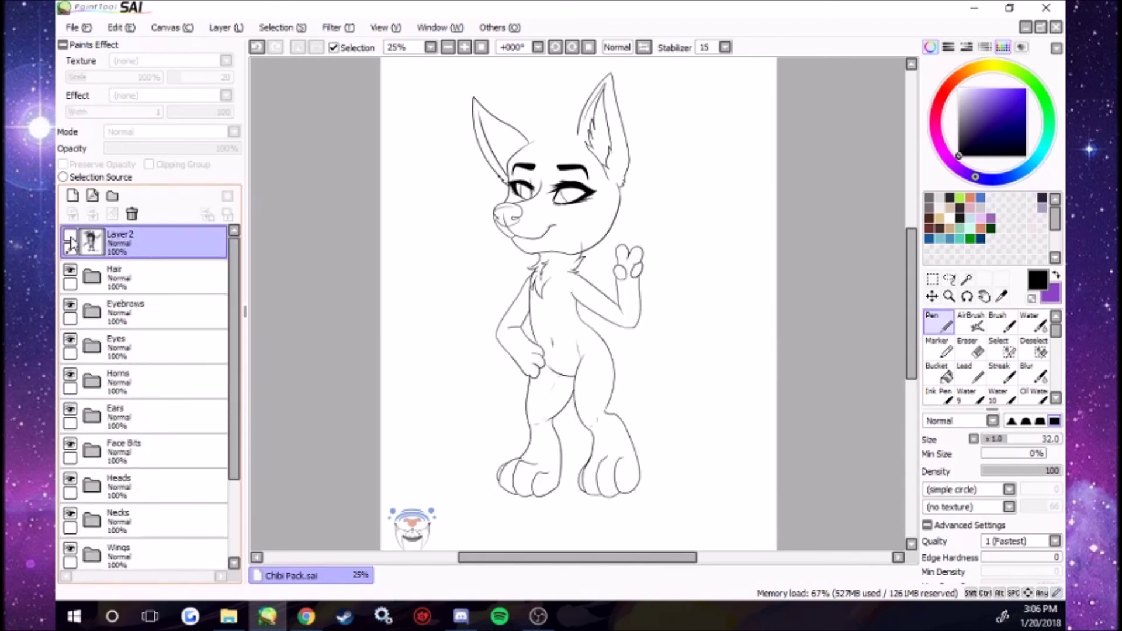
{"action": "left_click", "coordinate": [70, 235]}
{"action": "left_click", "coordinate": [73, 195]}
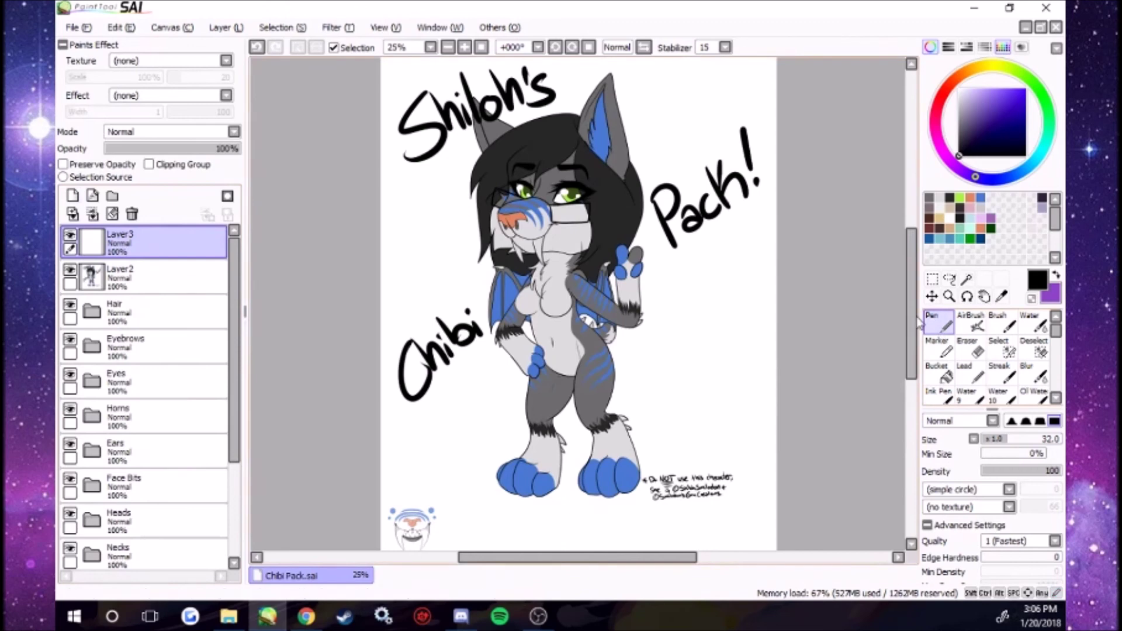
Handwrite "Enjoy!" across the character with a dark blue size 58 Pen and draw a heart over the legs
{"action": "left_click_drag", "start_coordinate": [918, 319], "coordinate": [918, 325]}
{"action": "left_click", "coordinate": [1026, 113]}
{"action": "left_click_drag", "start_coordinate": [1009, 439], "coordinate": [1028, 439]}
{"action": "mouse_move", "coordinate": [449, 236]}
{"action": "left_mouse_down"}
{"action": "mouse_move", "coordinate": [502, 321]}
{"action": "mouse_move", "coordinate": [481, 306]}
{"action": "left_mouse_up"}
{"action": "left_click_drag", "start_coordinate": [453, 288], "coordinate": [505, 221]}
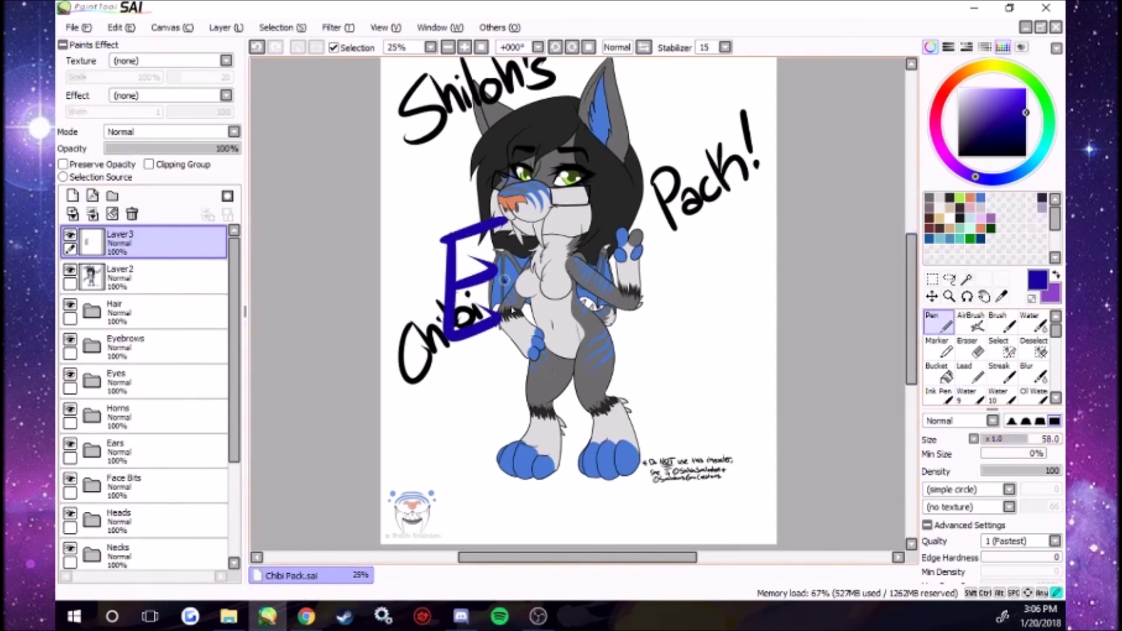
{"action": "left_click_drag", "start_coordinate": [506, 288], "coordinate": [550, 322]}
{"action": "left_click_drag", "start_coordinate": [562, 272], "coordinate": [525, 322]}
{"action": "left_click_drag", "start_coordinate": [548, 254], "coordinate": [563, 246]}
{"action": "mouse_move", "coordinate": [592, 257]}
{"action": "left_mouse_down"}
{"action": "mouse_move", "coordinate": [576, 286]}
{"action": "mouse_move", "coordinate": [594, 260]}
{"action": "left_mouse_up"}
{"action": "mouse_move", "coordinate": [618, 257]}
{"action": "left_mouse_down"}
{"action": "mouse_move", "coordinate": [647, 256]}
{"action": "mouse_move", "coordinate": [614, 367]}
{"action": "left_mouse_up"}
{"action": "left_click_drag", "start_coordinate": [667, 209], "coordinate": [665, 276]}
{"action": "mouse_move", "coordinate": [564, 434]}
{"action": "left_mouse_down"}
{"action": "mouse_move", "coordinate": [543, 478]}
{"action": "mouse_move", "coordinate": [518, 388]}
{"action": "mouse_move", "coordinate": [552, 479]}
{"action": "left_mouse_up"}
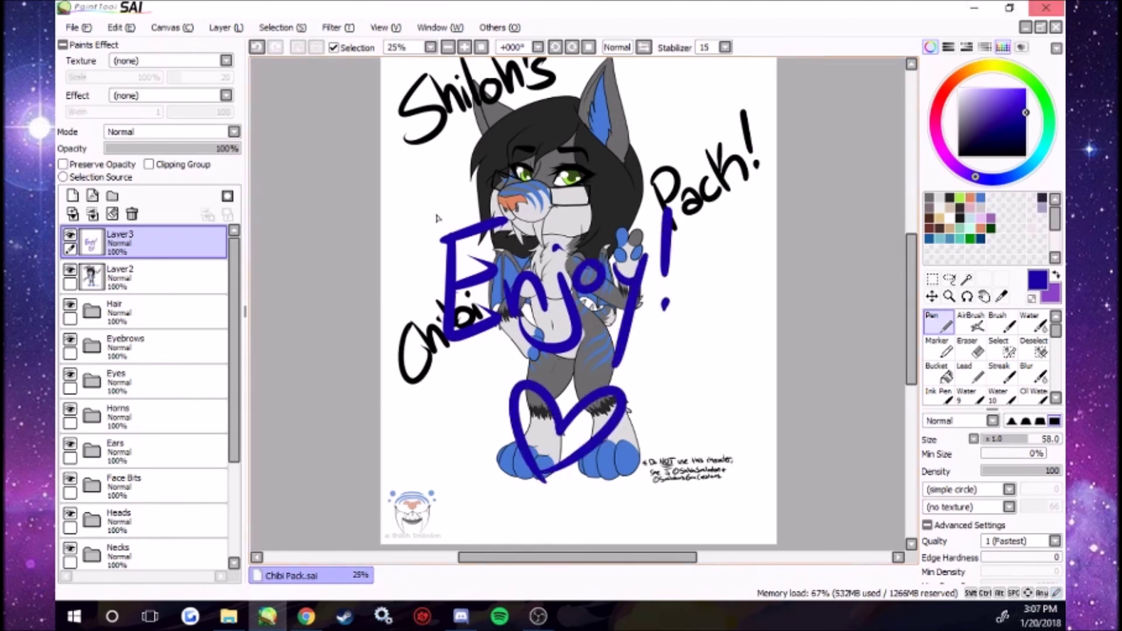